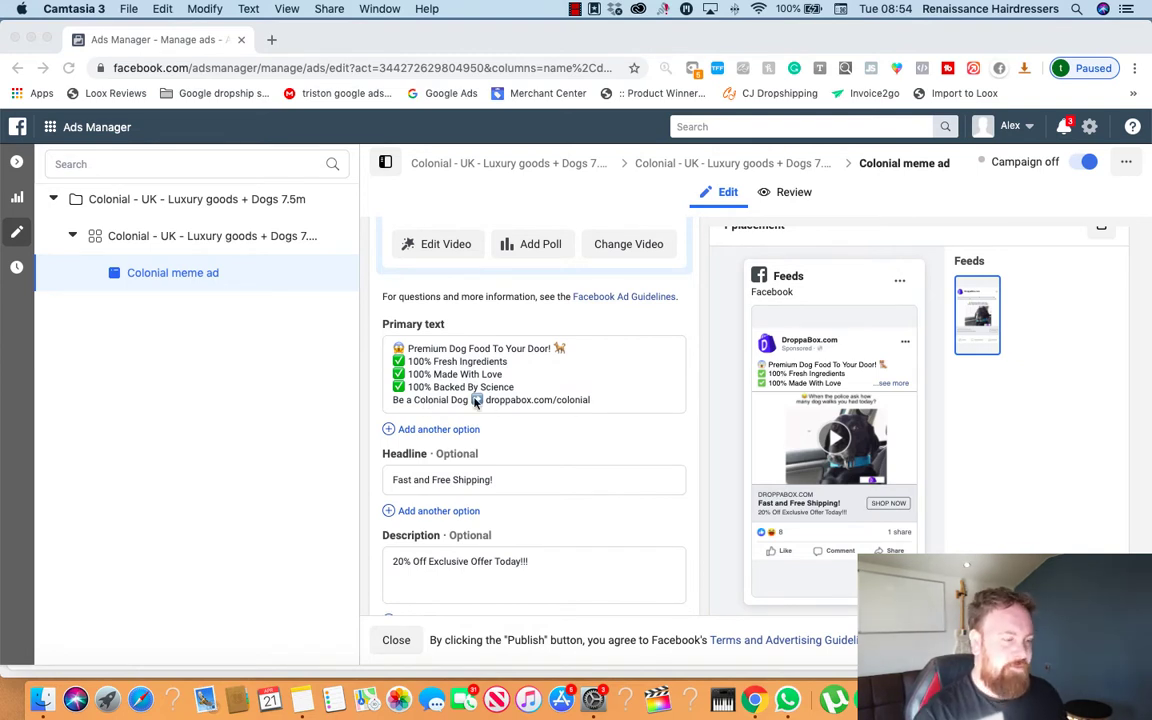
Review the Colonial meme ad's media, primary text, headline and description
scroll(520, 508, "down", 5)
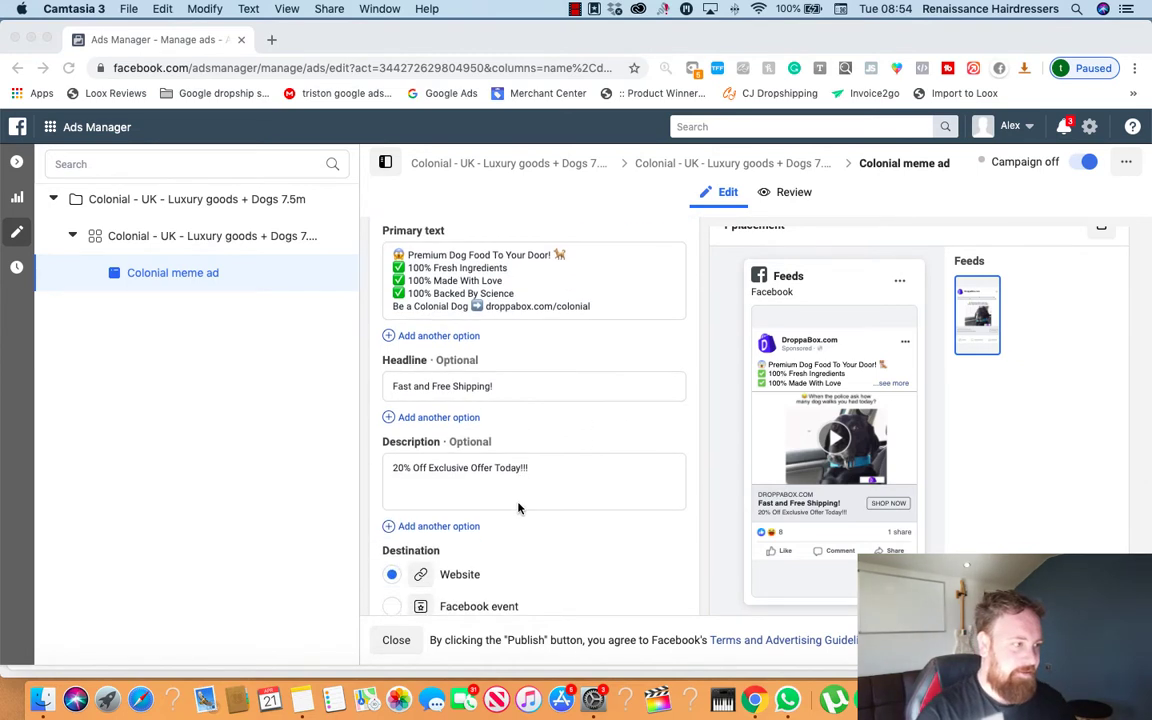
scroll(508, 507, "up", 7)
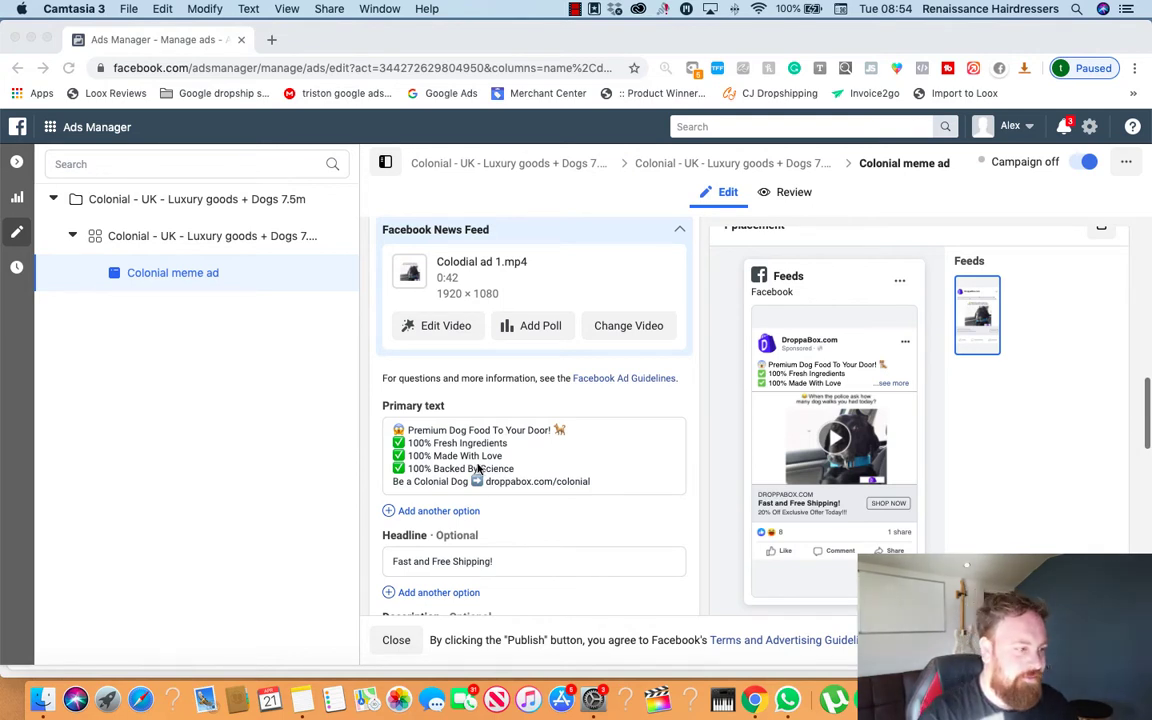
scroll(501, 455, "up", 3)
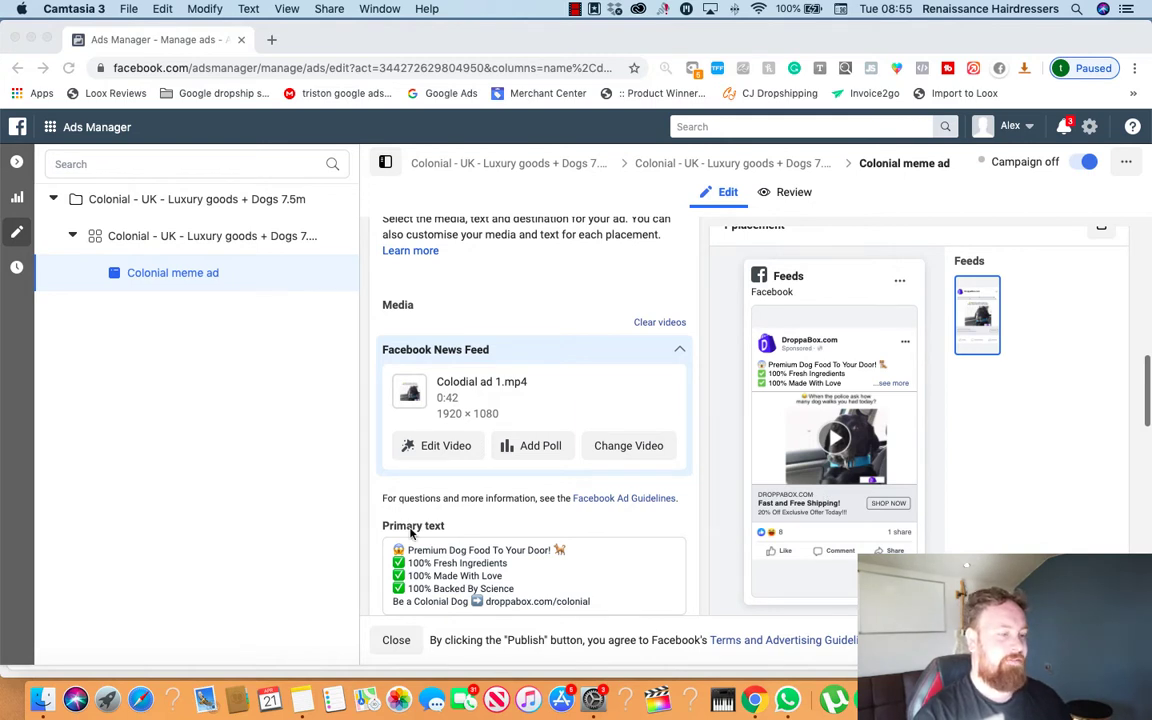
scroll(425, 560, "up", 2)
scroll(433, 580, "down", 3)
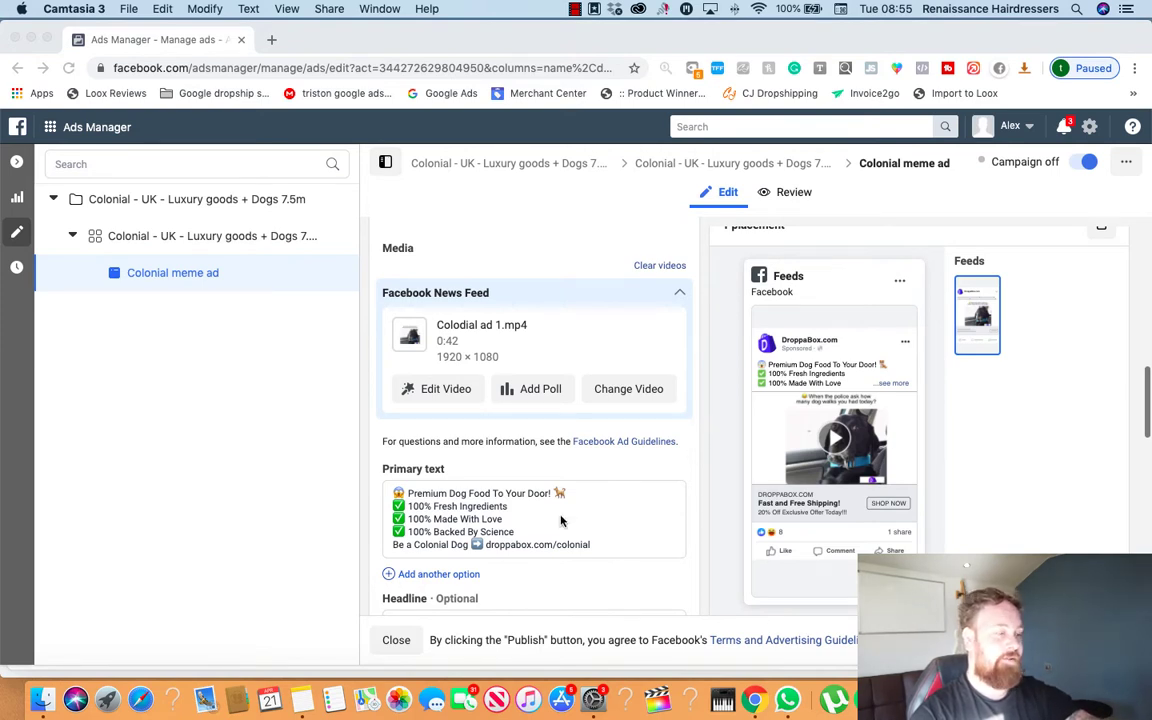
scroll(561, 520, "down", 3)
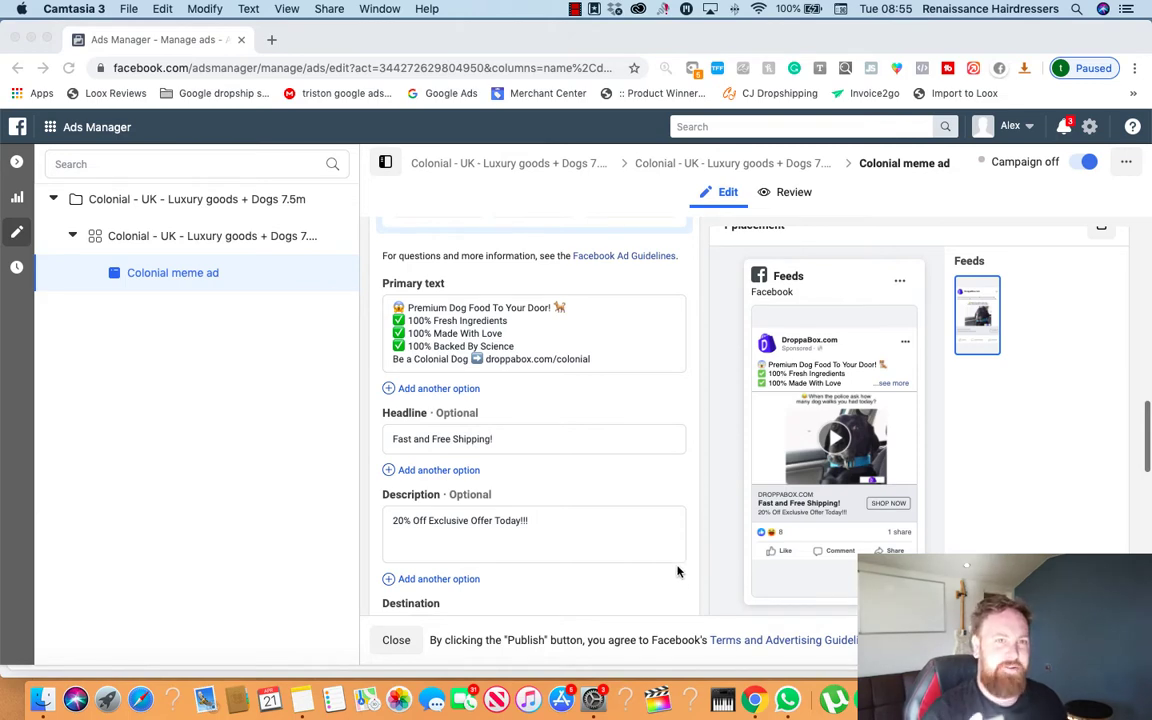
scroll(597, 478, "up", 5)
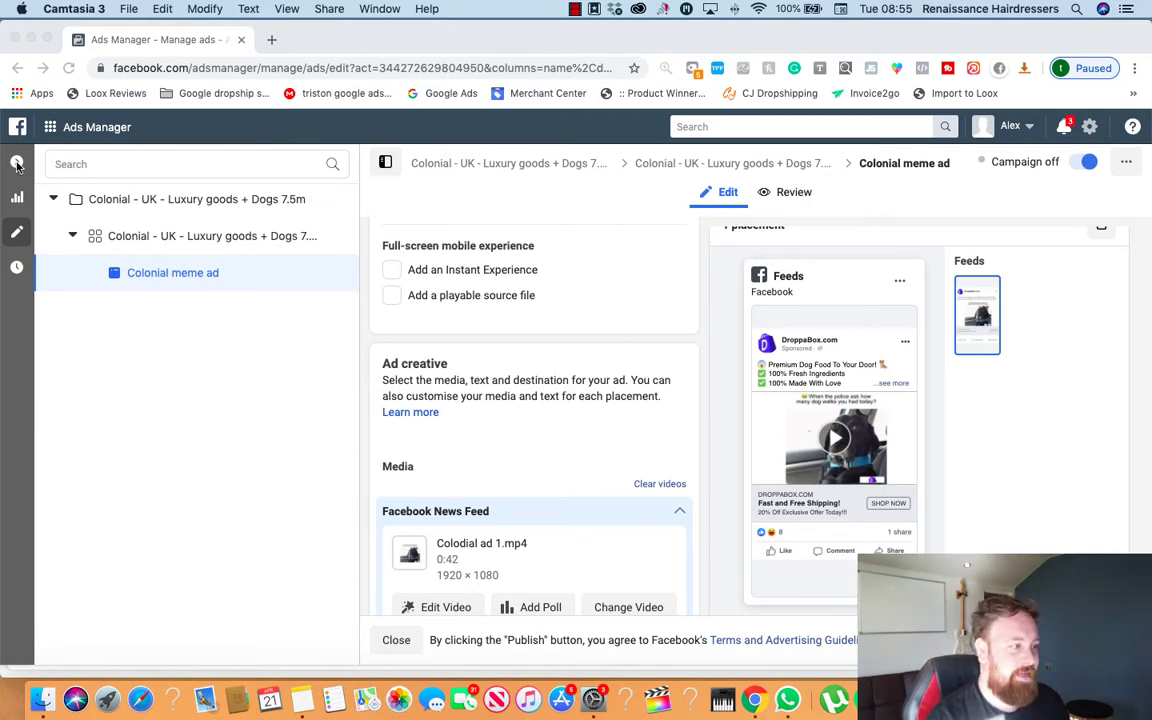
Open the Audiences page and bring the list of existing audiences into view
left_click(60, 127)
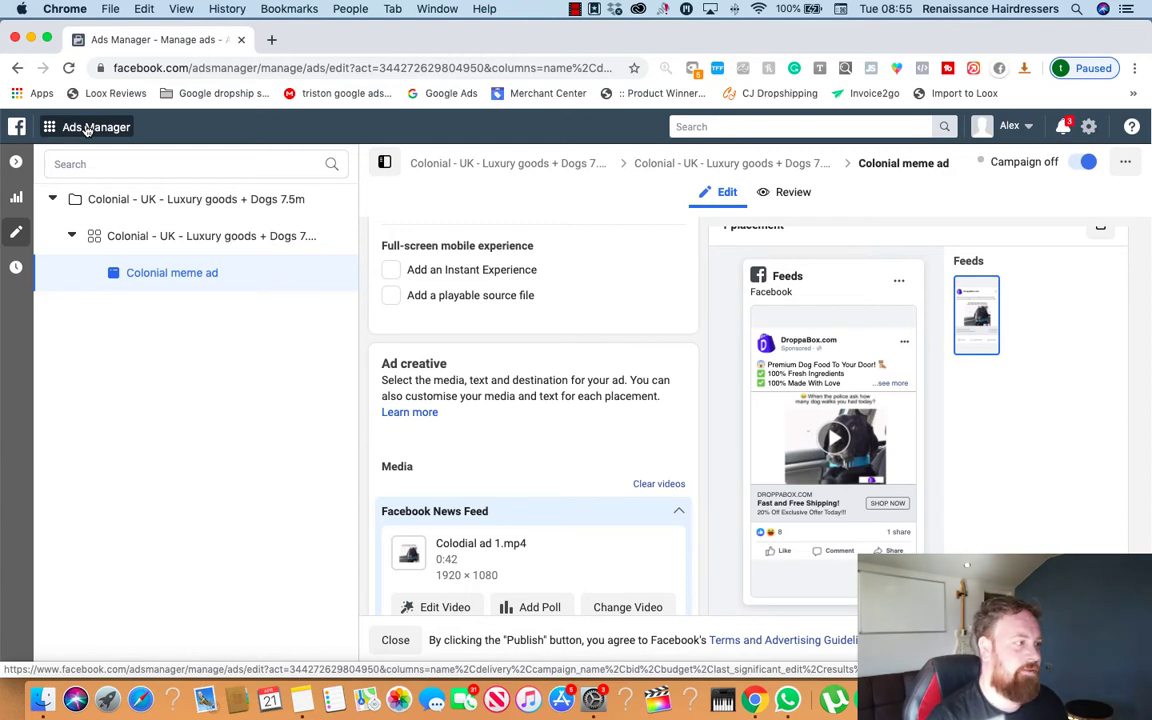
left_click(90, 128)
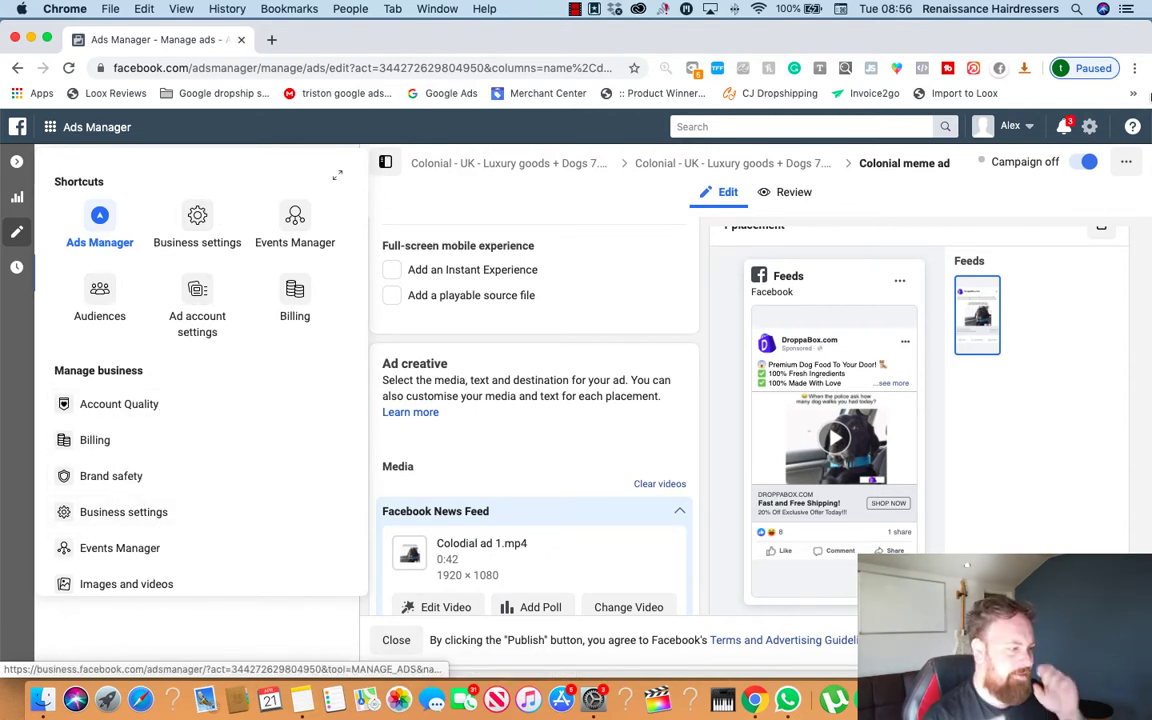
left_click(102, 300)
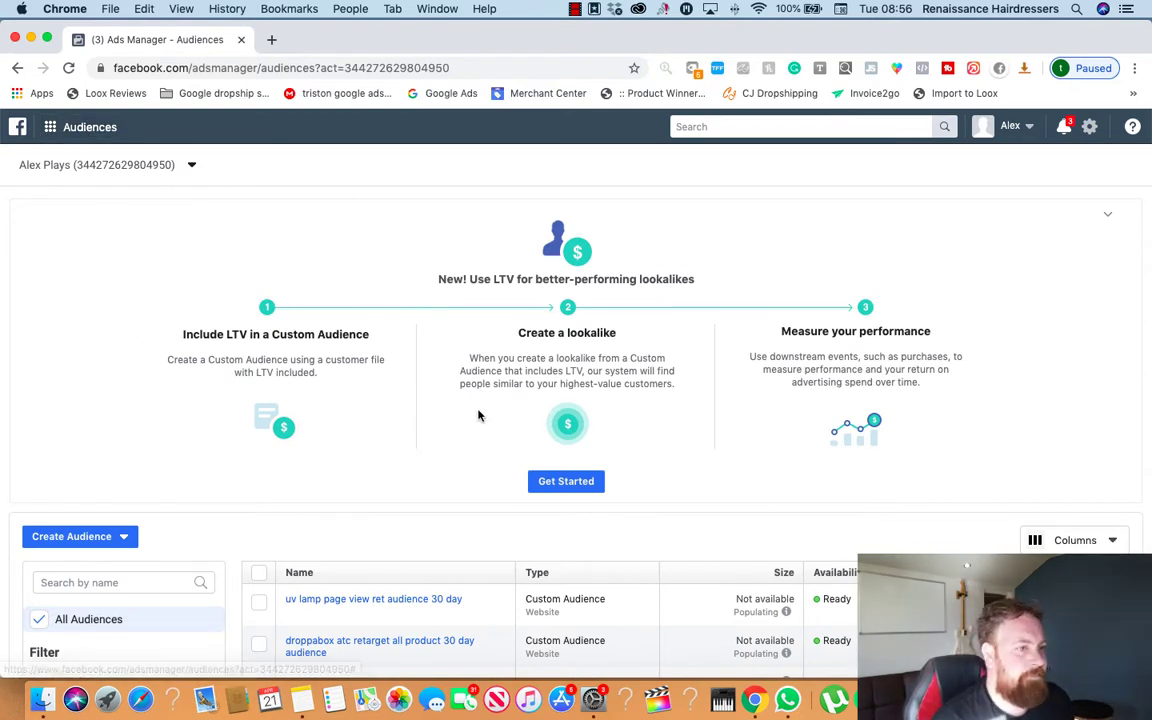
scroll(426, 378, "down", 2)
scroll(426, 378, "down", 5)
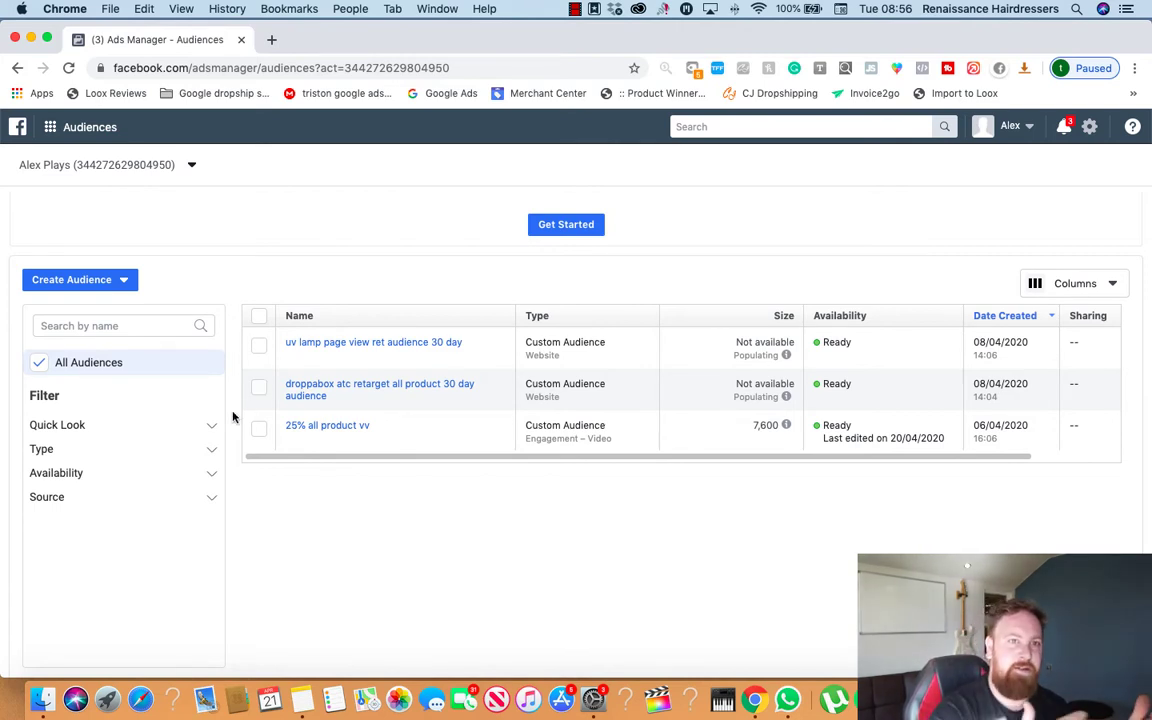
Start a video custom audience with the engagement set to people who viewed at least three seconds of your video
left_click(108, 283)
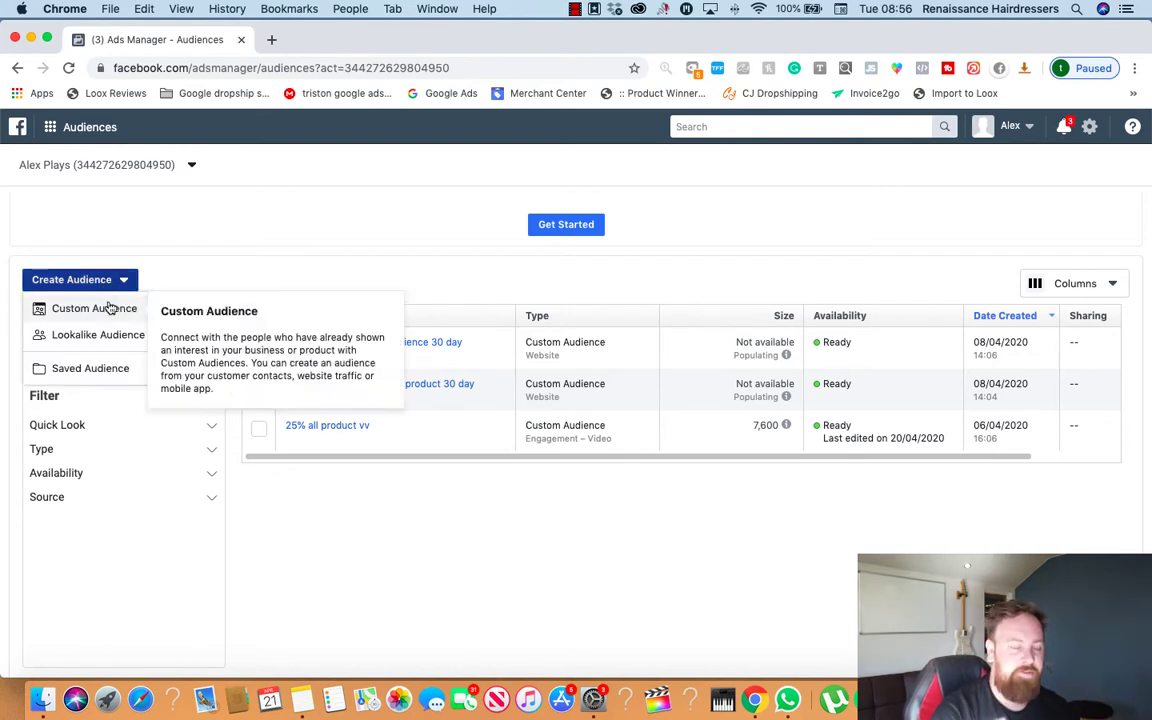
left_click(110, 310)
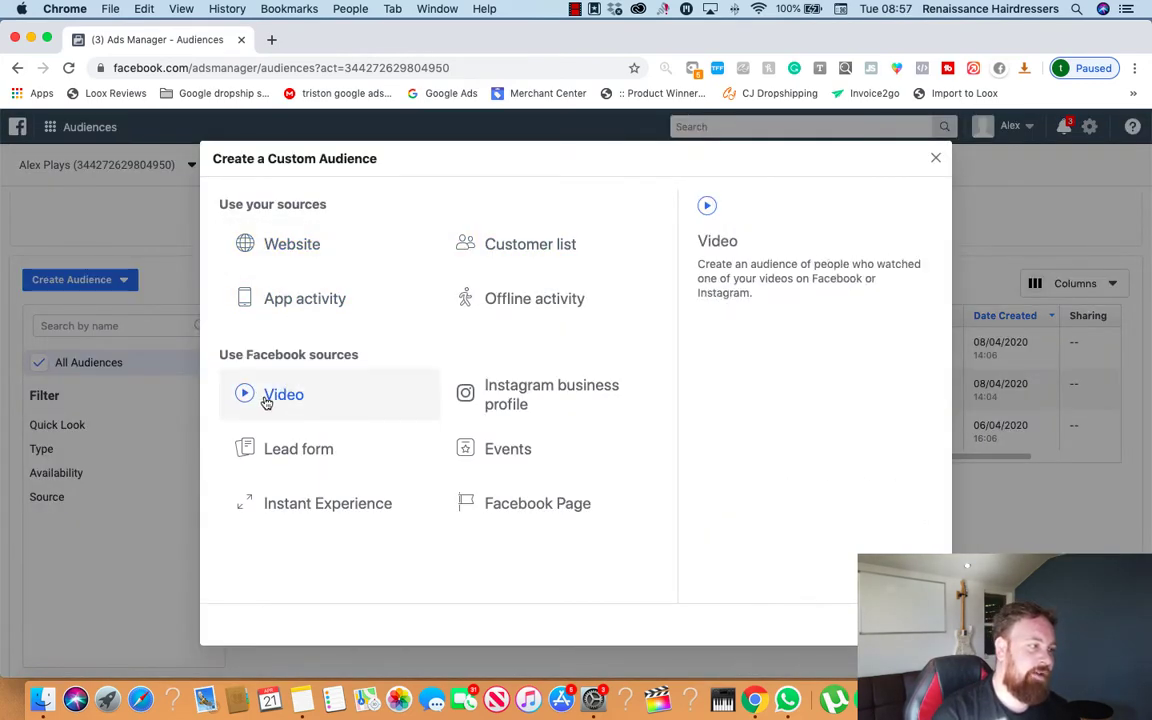
left_click(265, 398)
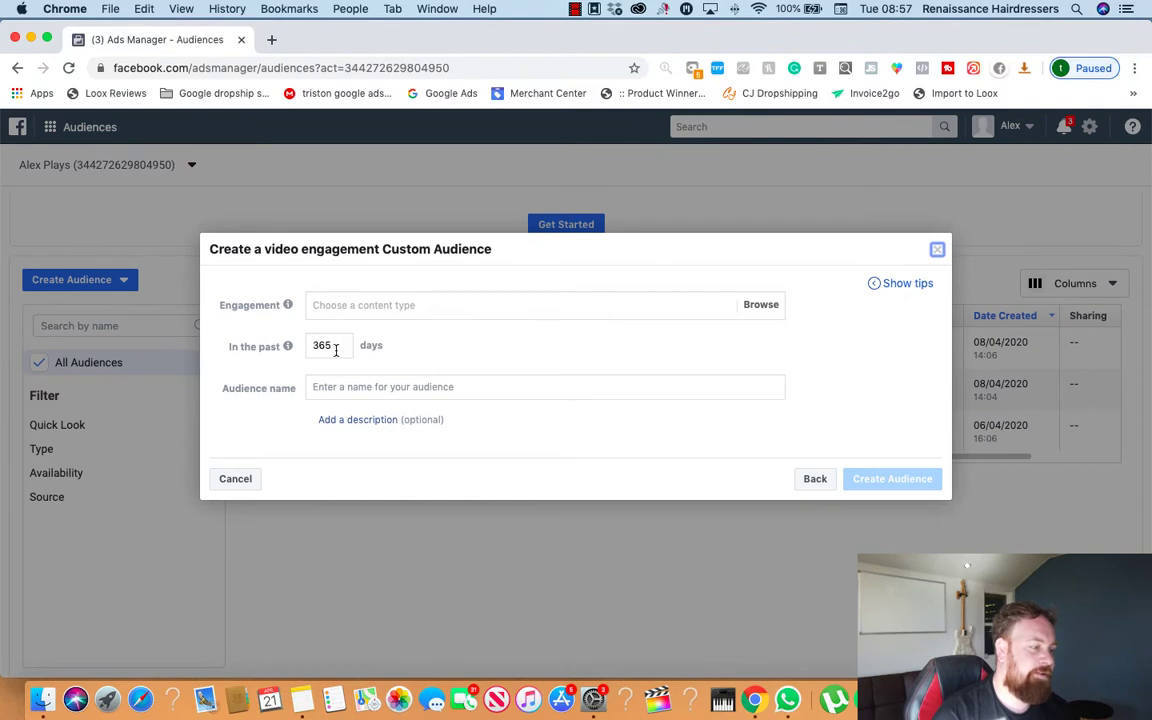
left_click(427, 305)
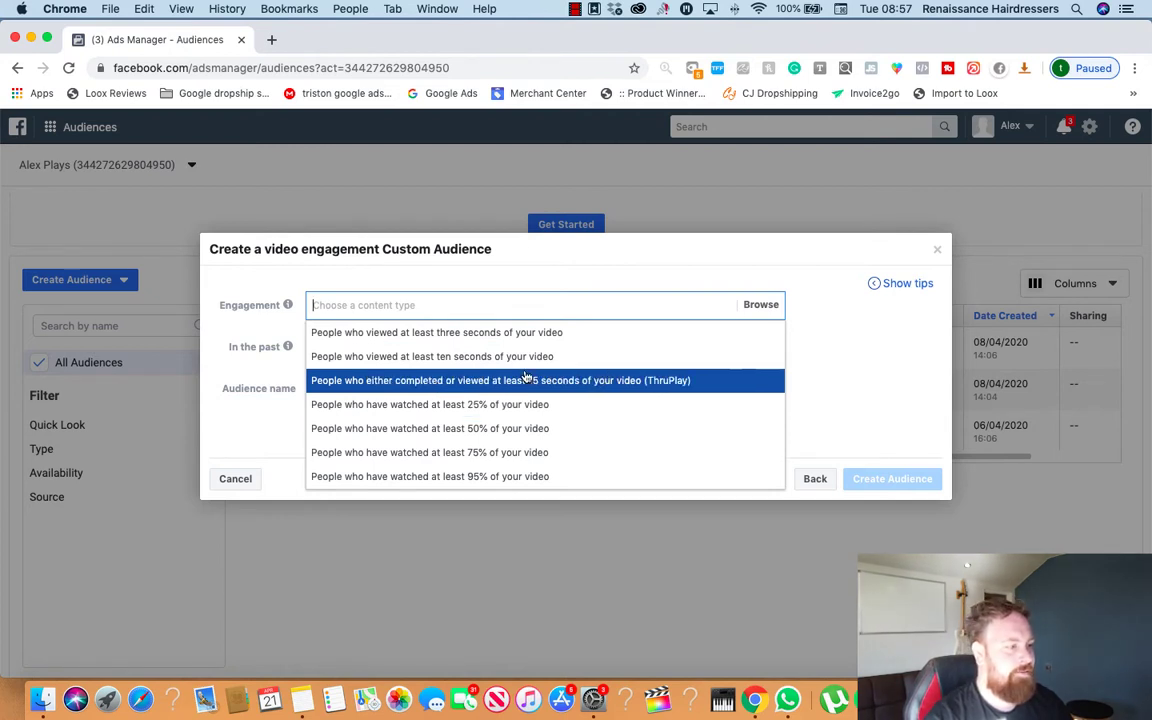
scroll(491, 388, "down", 1)
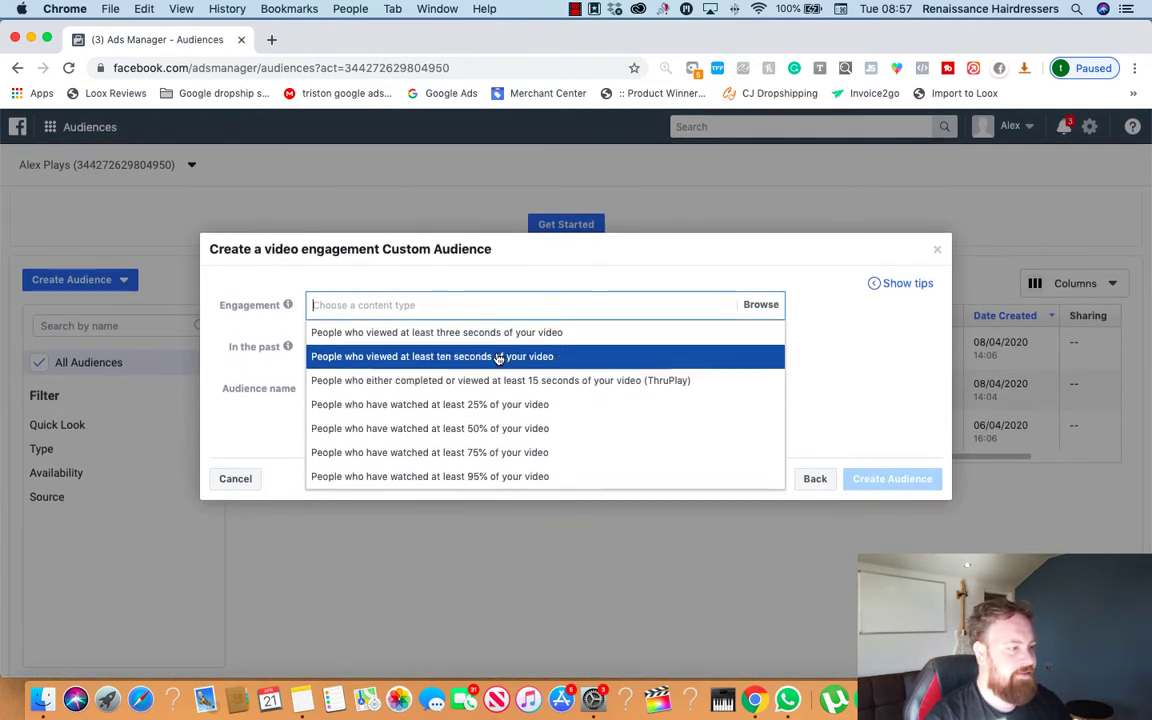
left_click(495, 340)
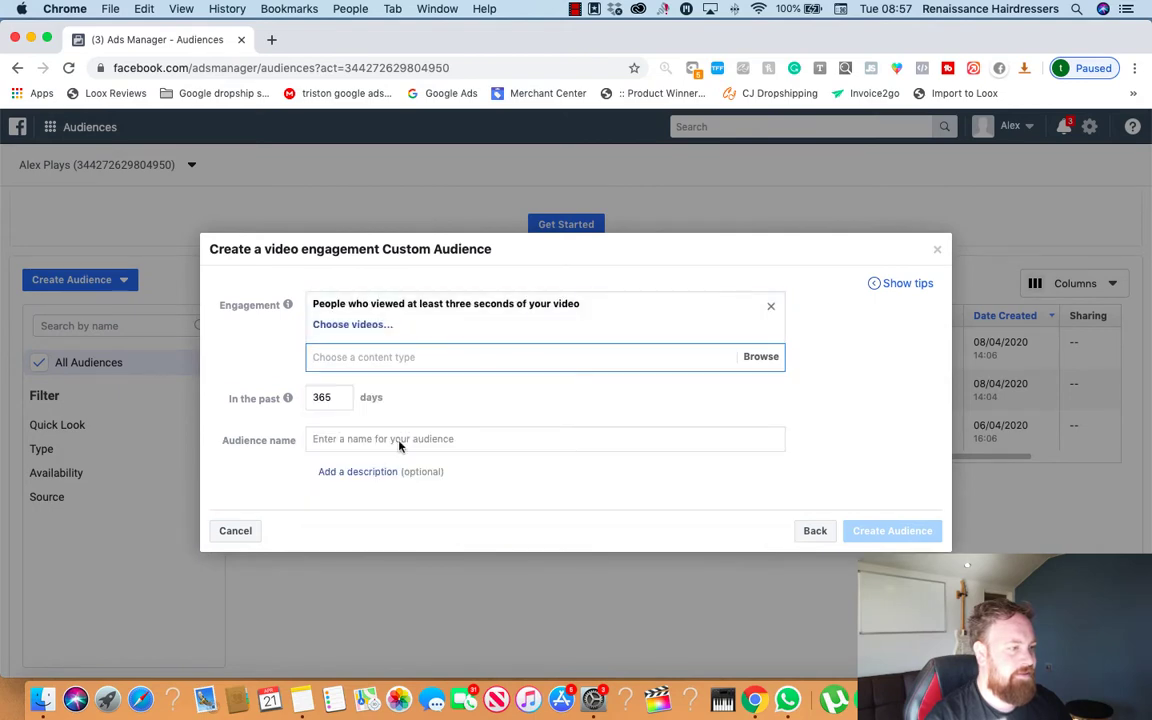
Select Veg ad 1, LapShade ad 1 and Colodial ad 1 from the DroppaBox.com page and check its second page of videos
left_click(325, 325)
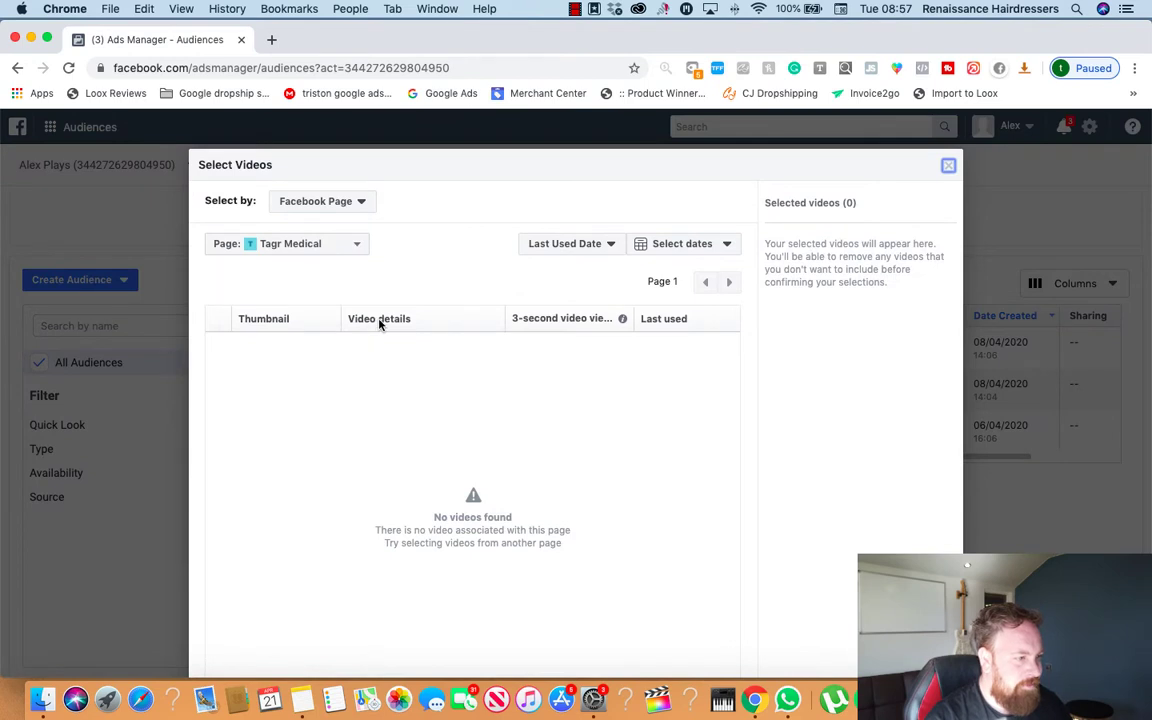
left_click(356, 246)
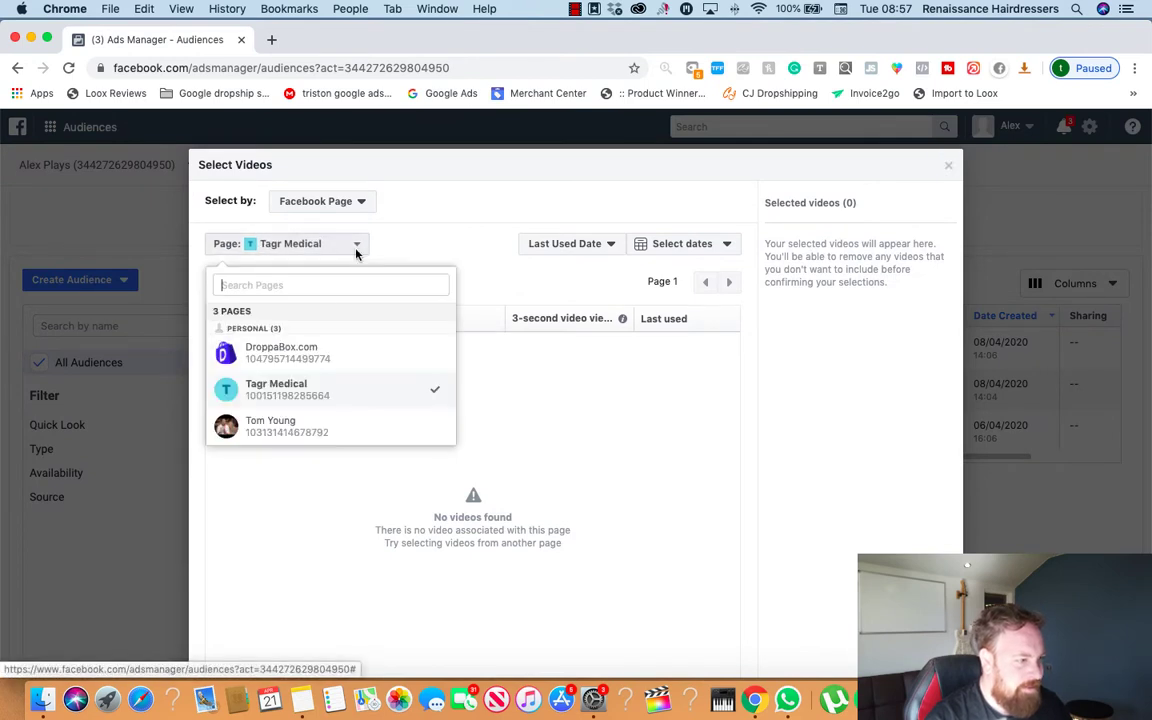
left_click(318, 350)
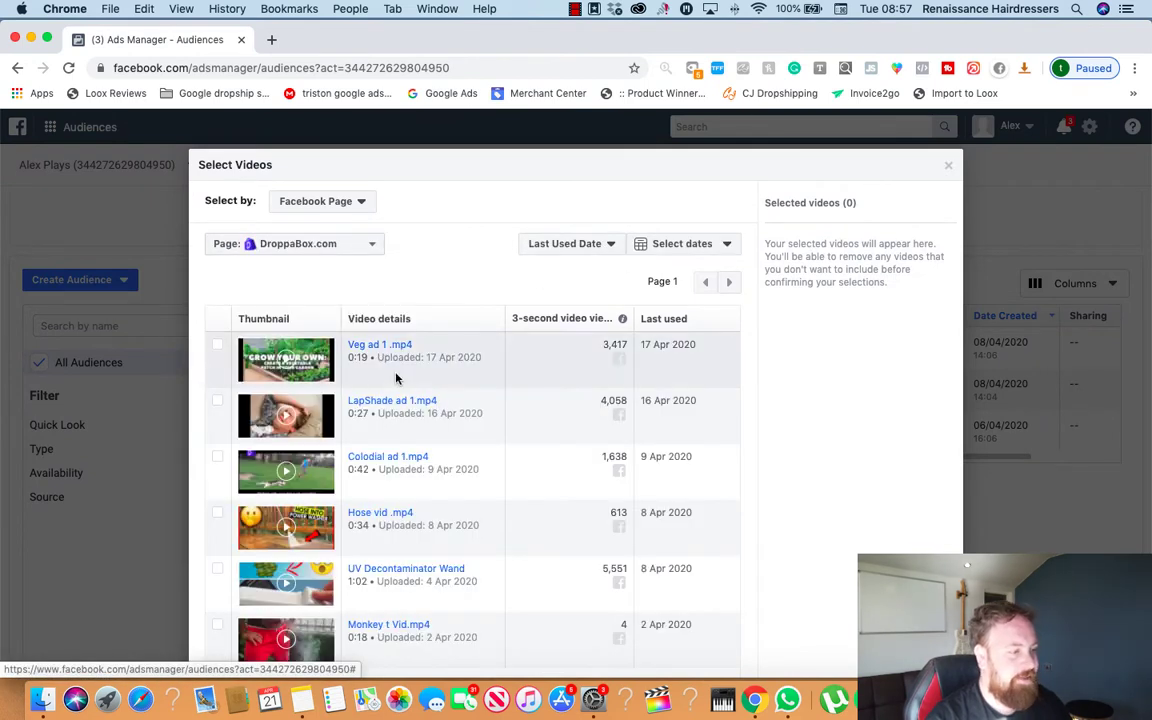
left_click(217, 339)
left_click(217, 395)
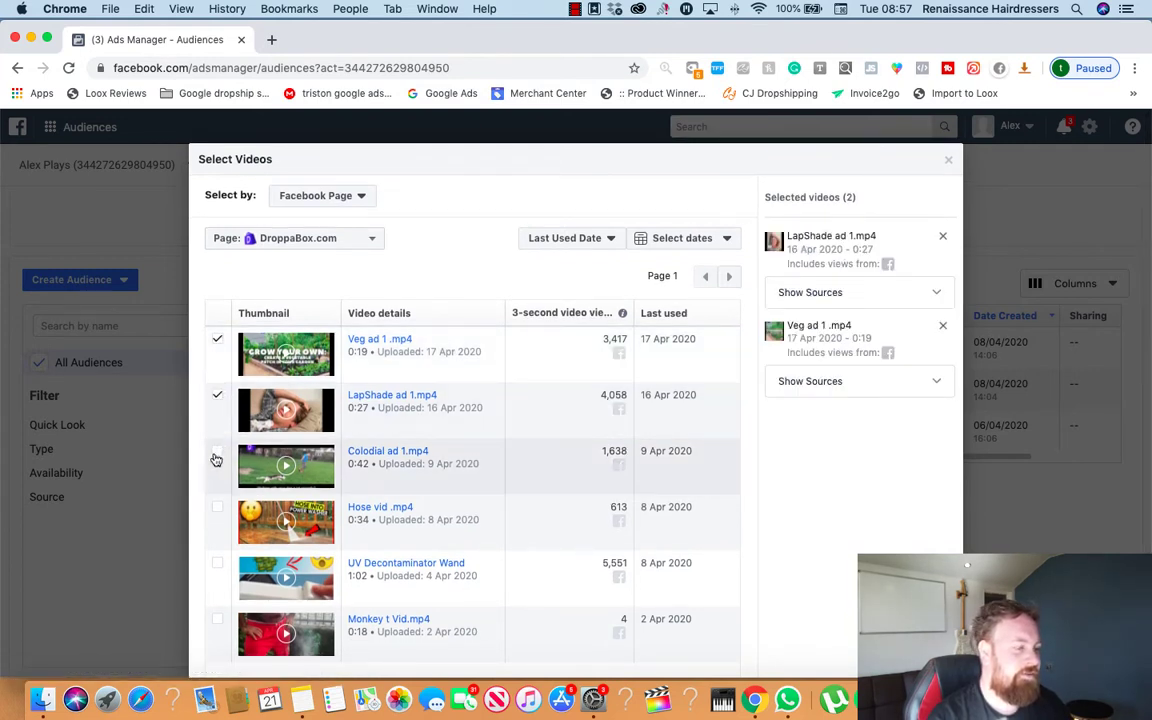
left_click(217, 452)
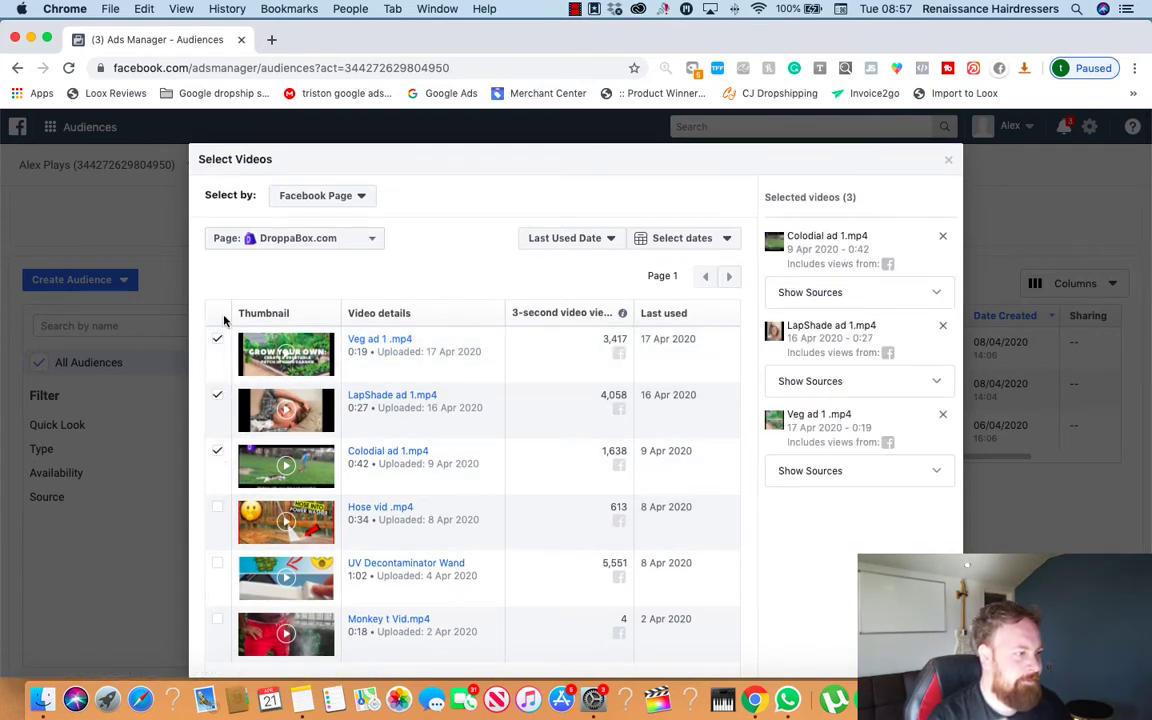
scroll(216, 365, "down", 2)
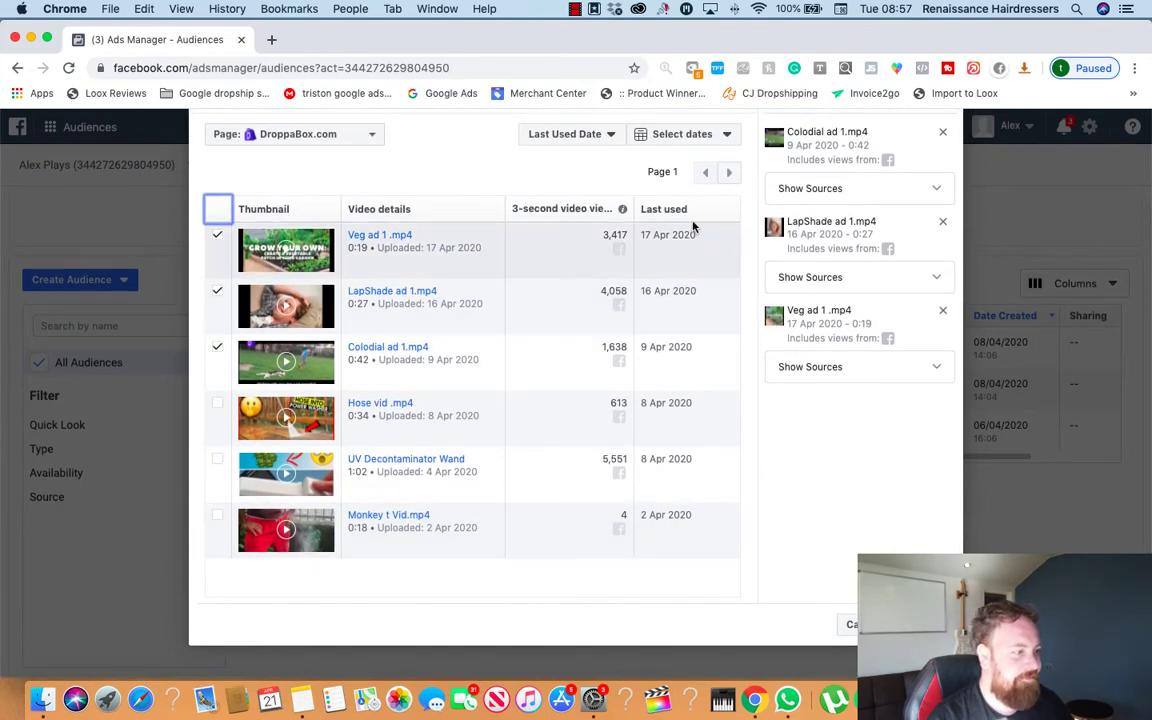
left_click(729, 172)
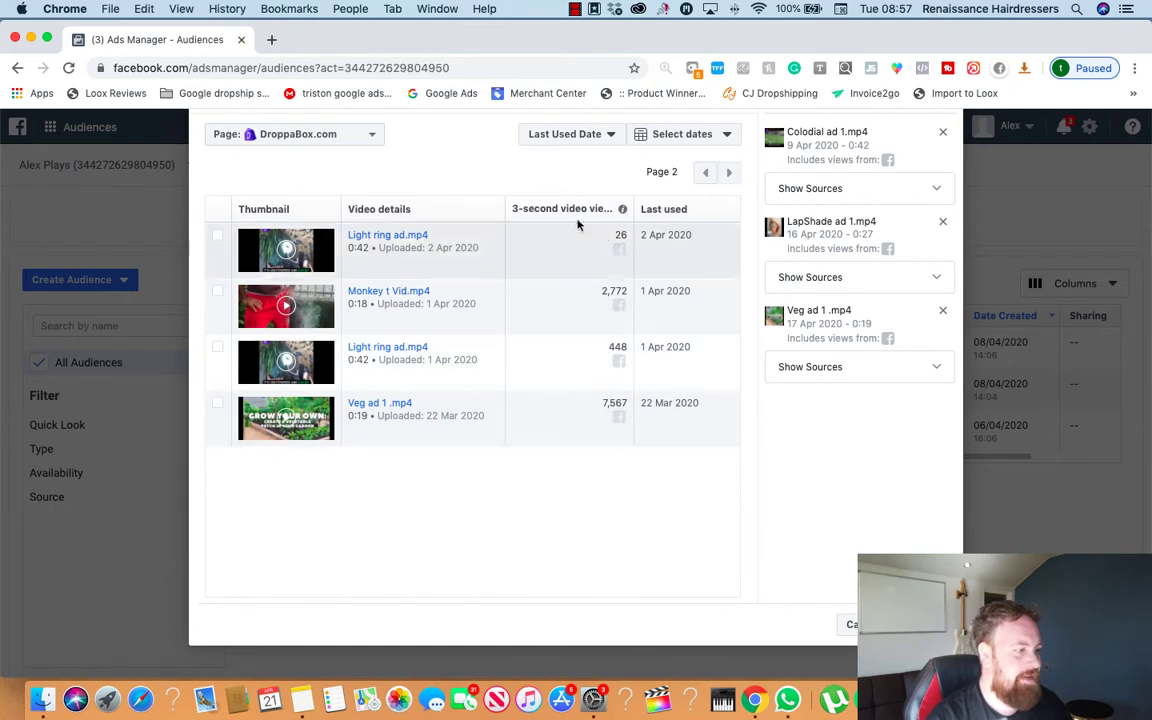
left_click(706, 172)
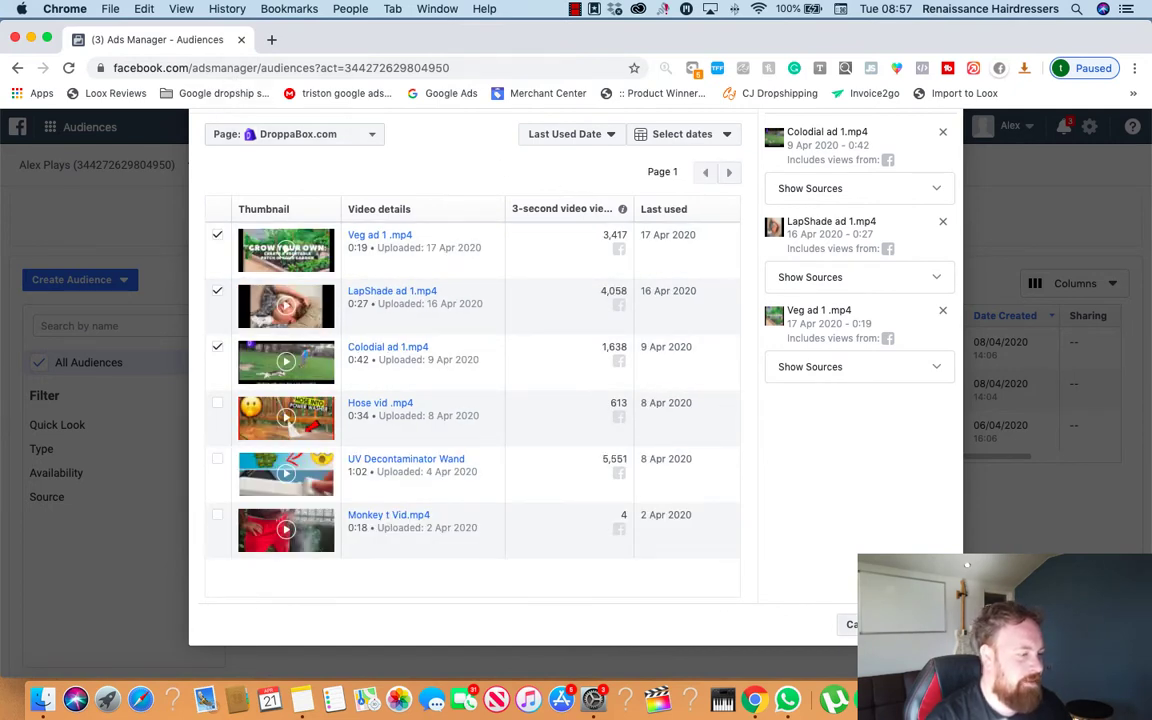
Cancel the video selection and close the custom audience setup without creating an audience
left_click(866, 624)
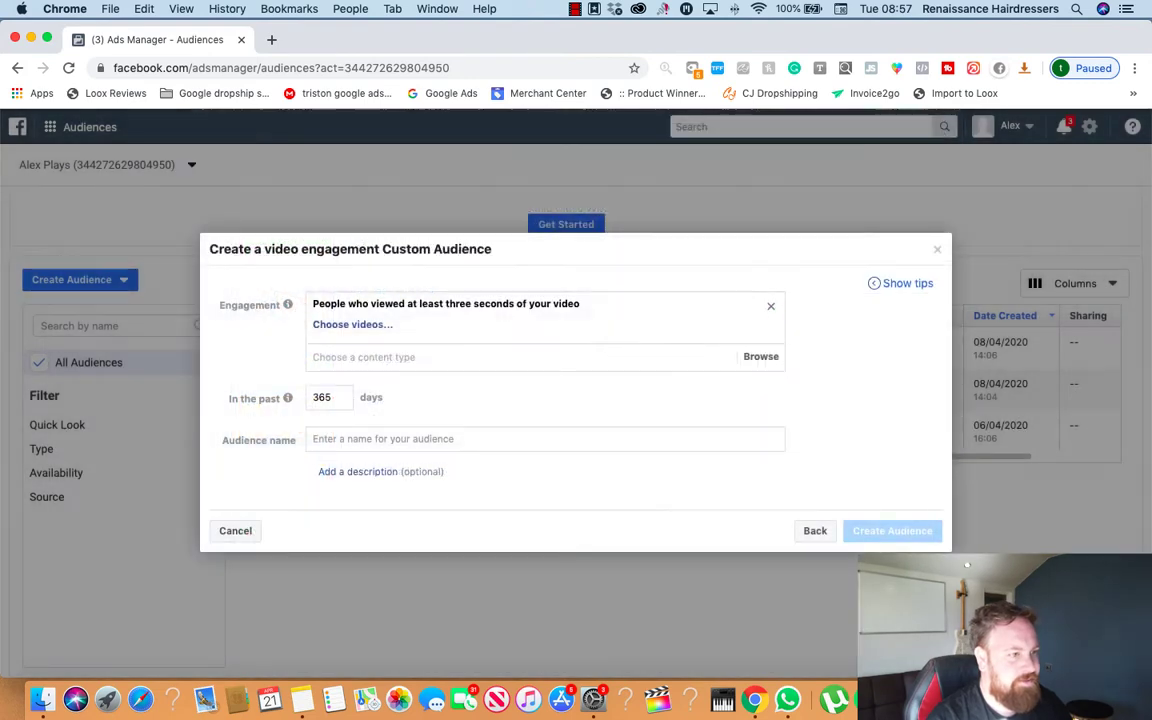
left_click(816, 531)
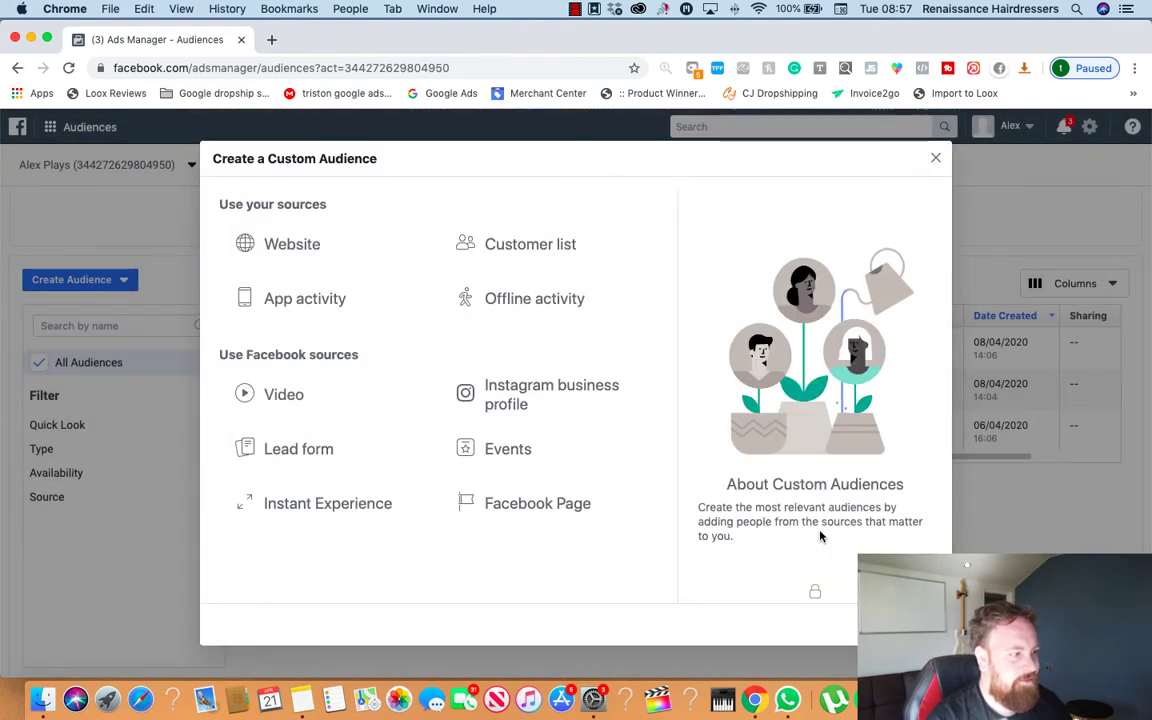
key("Escape")
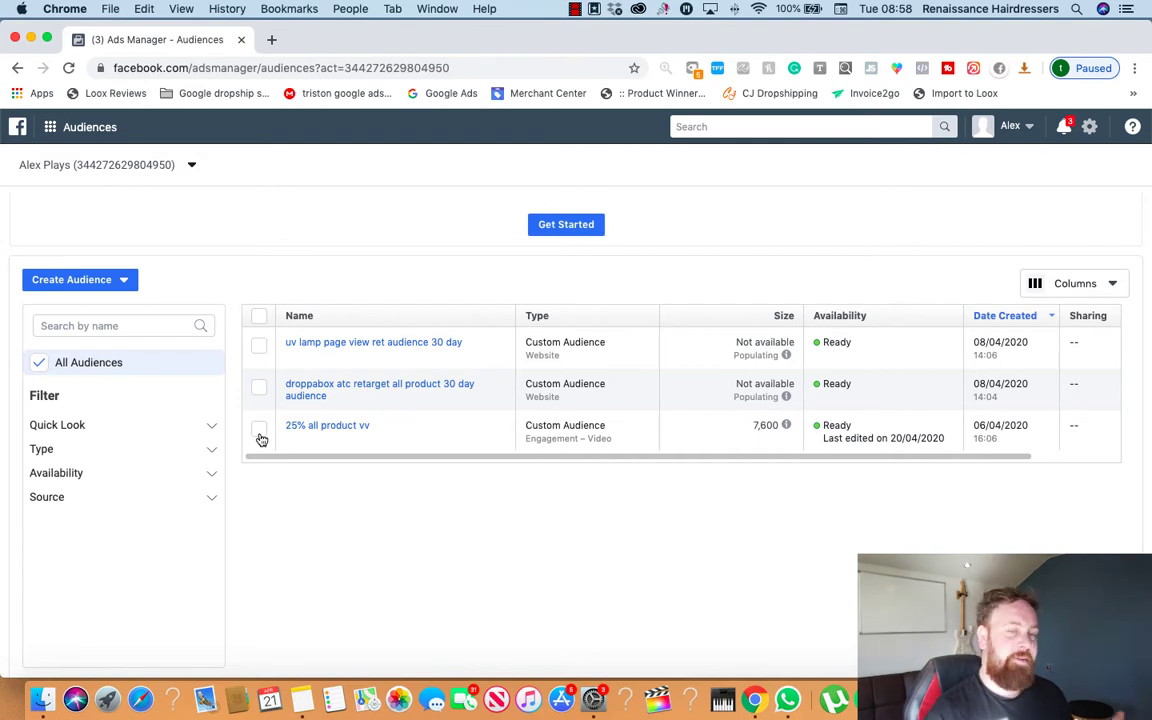
Select the "25% all product vv" audience and open its details
scroll(260, 437, "right", 2)
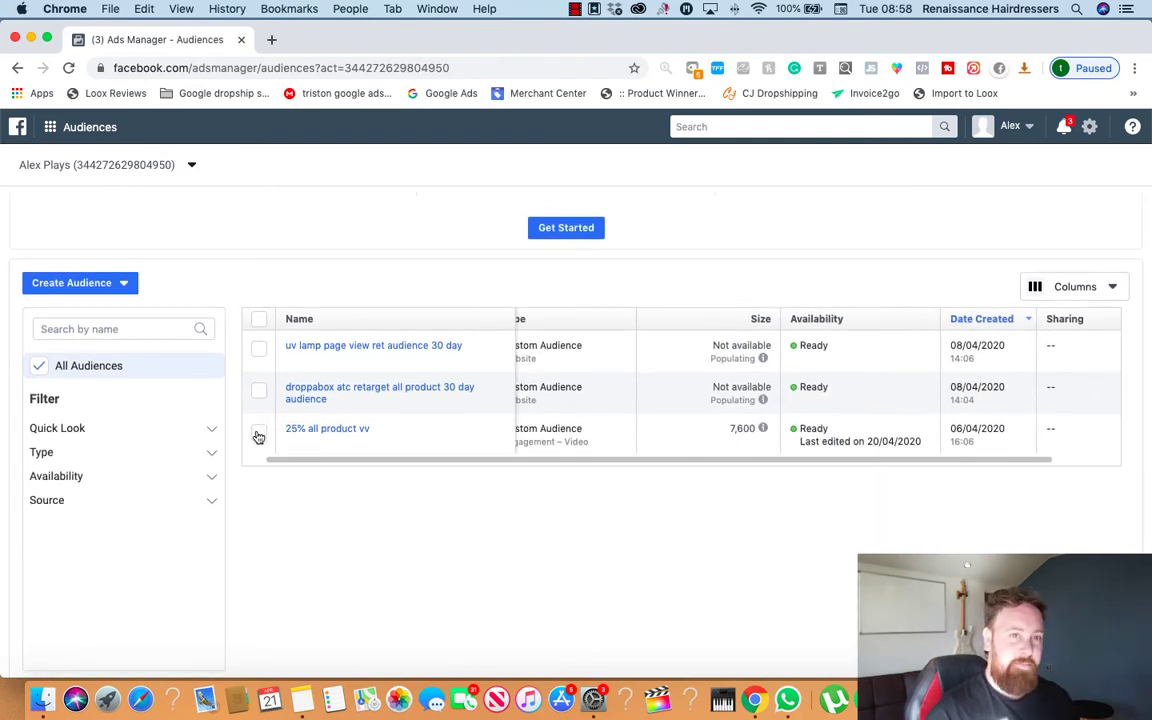
scroll(661, 445, "left", 1)
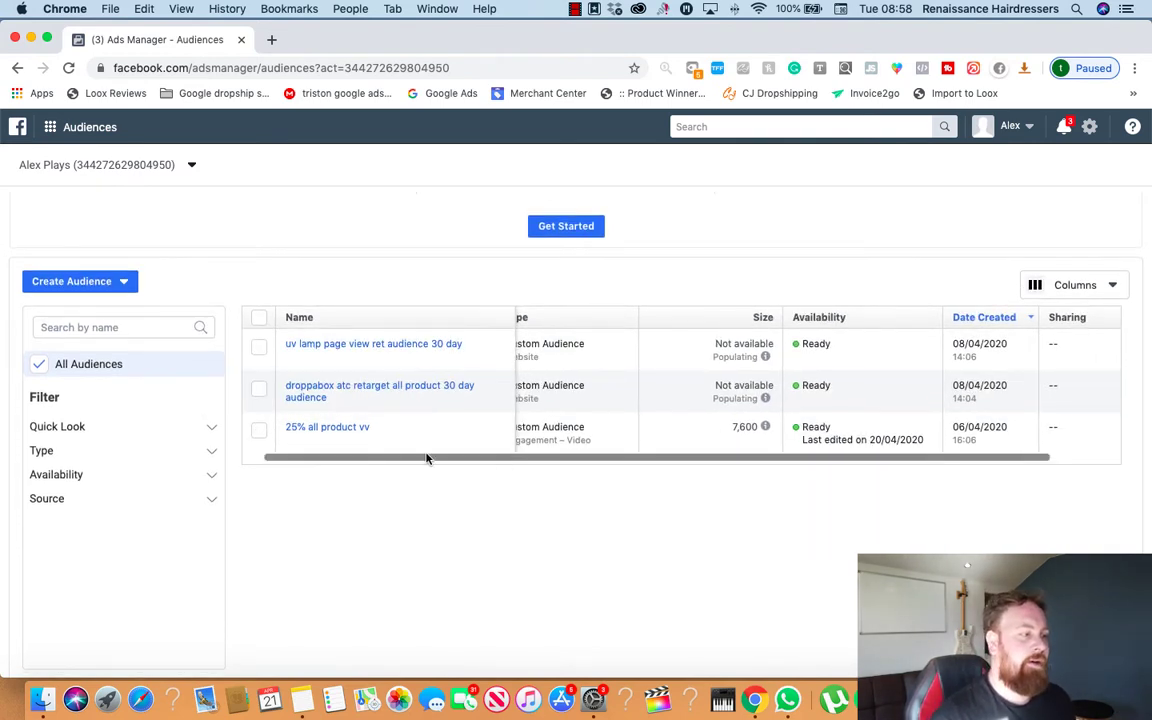
left_click(259, 430)
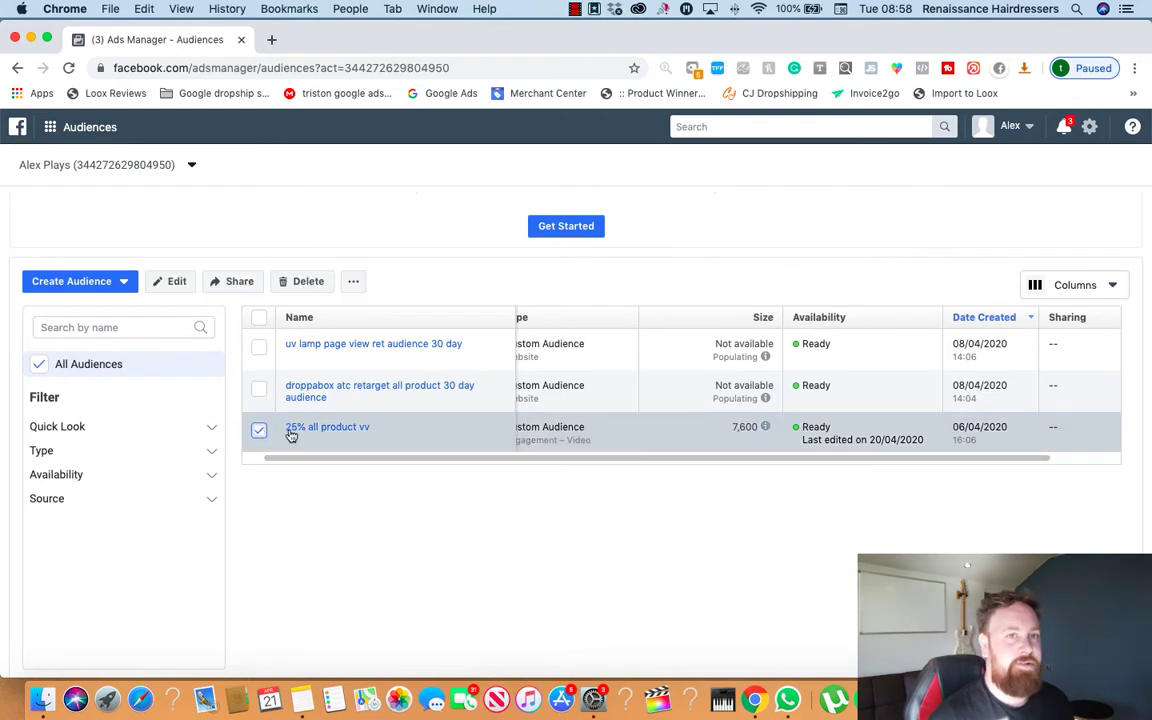
left_click(340, 427)
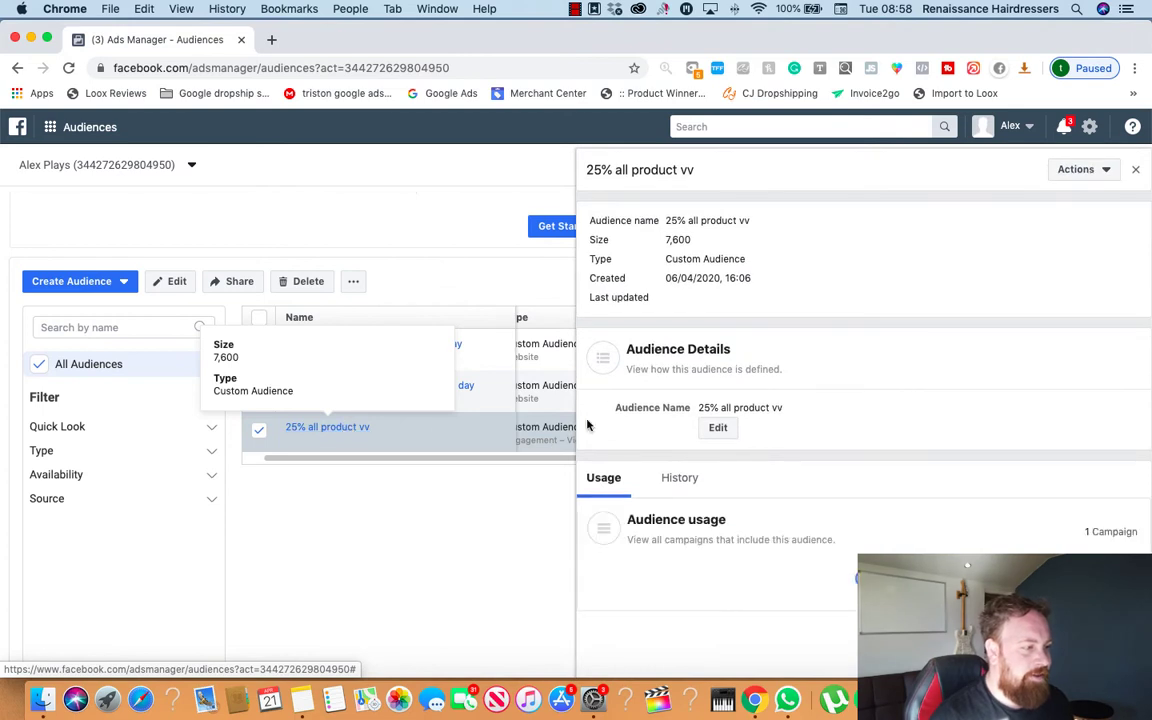
Try to share the "25% all product vv" audience from its available actions
left_click(1084, 170)
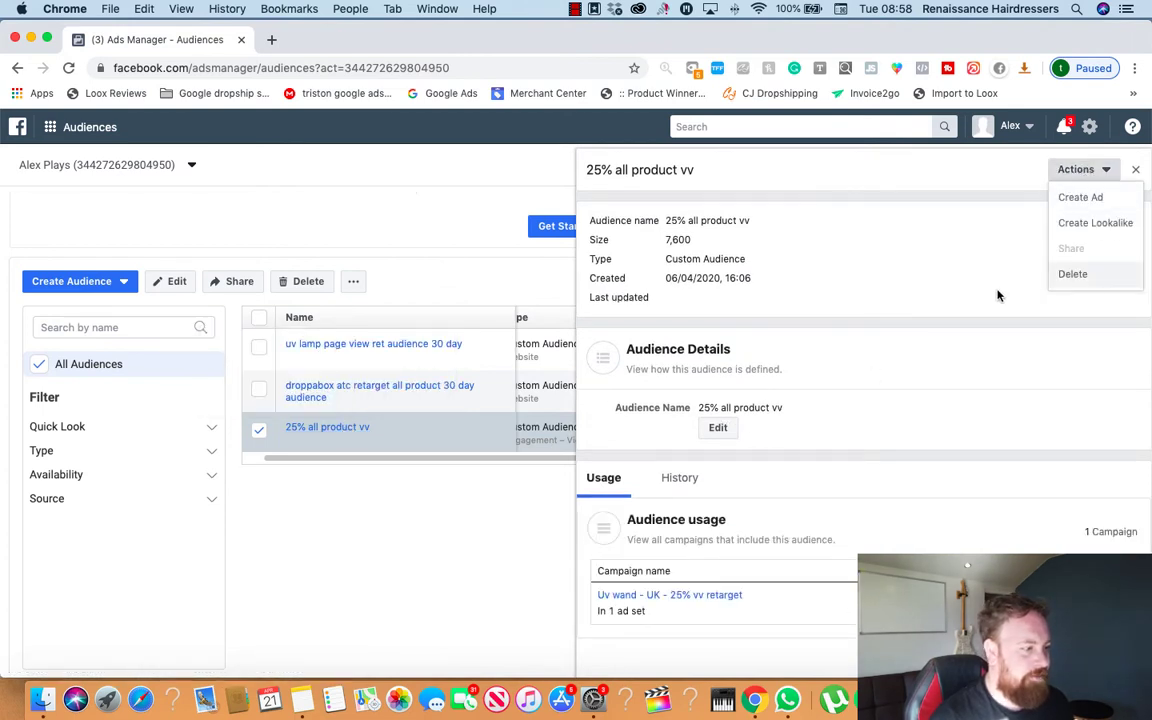
left_click(1094, 250)
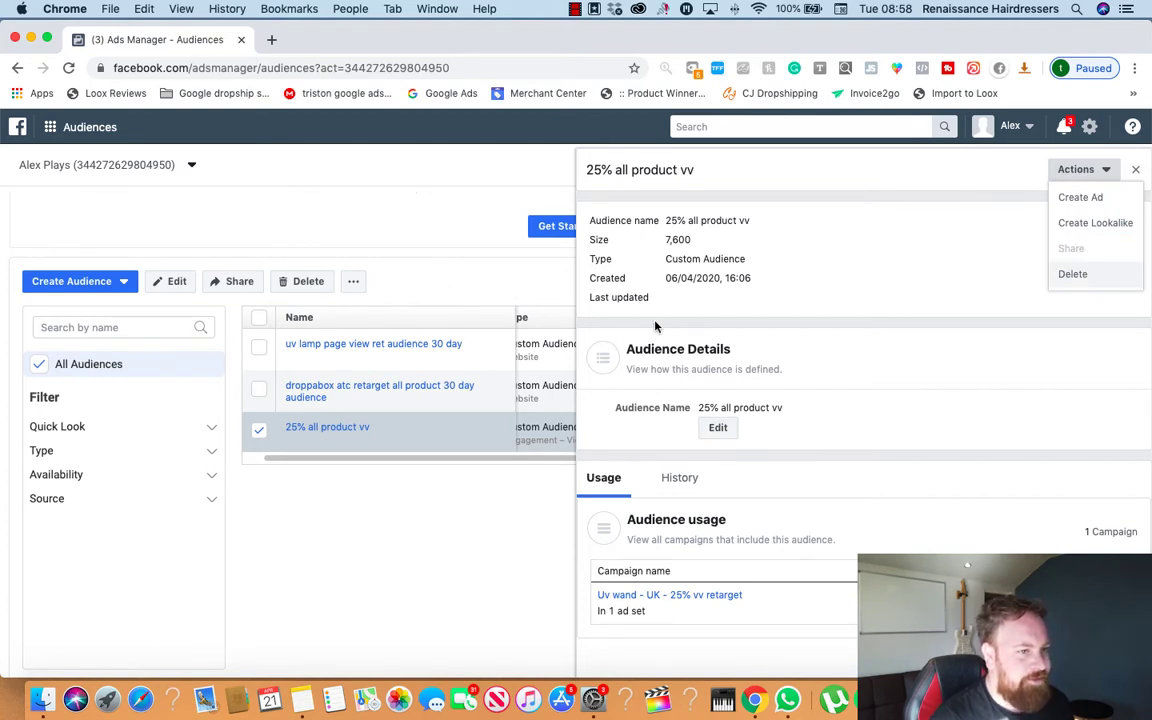
left_click(1088, 250)
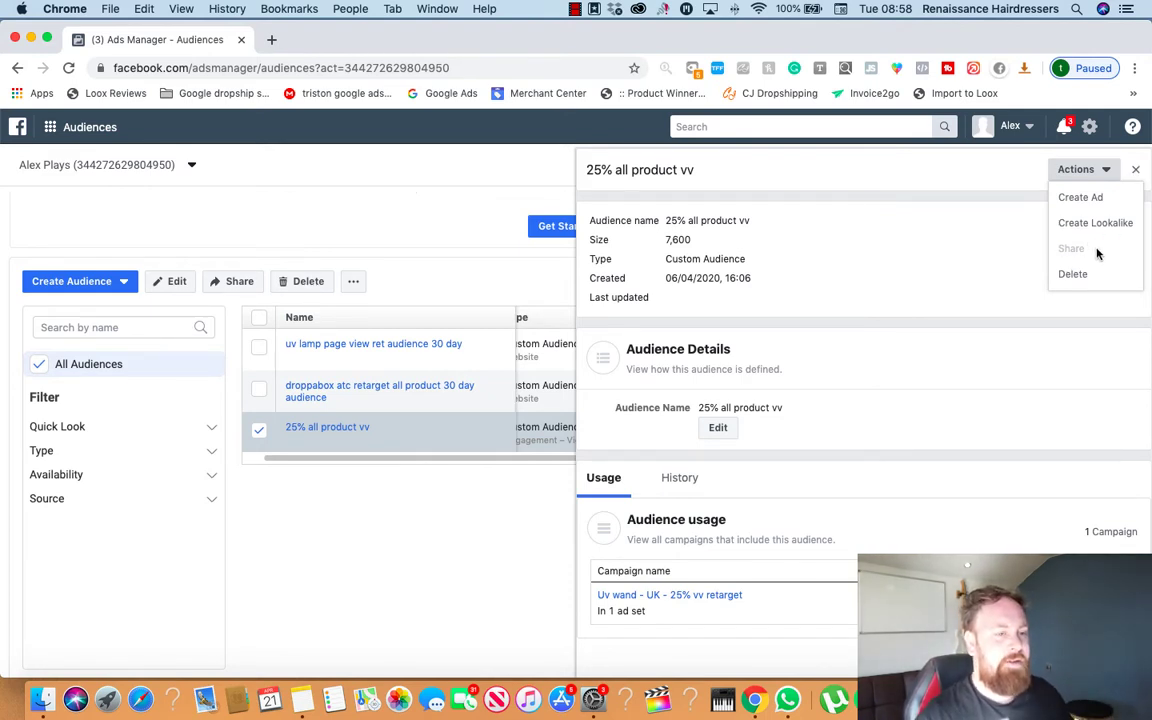
left_click(1070, 249)
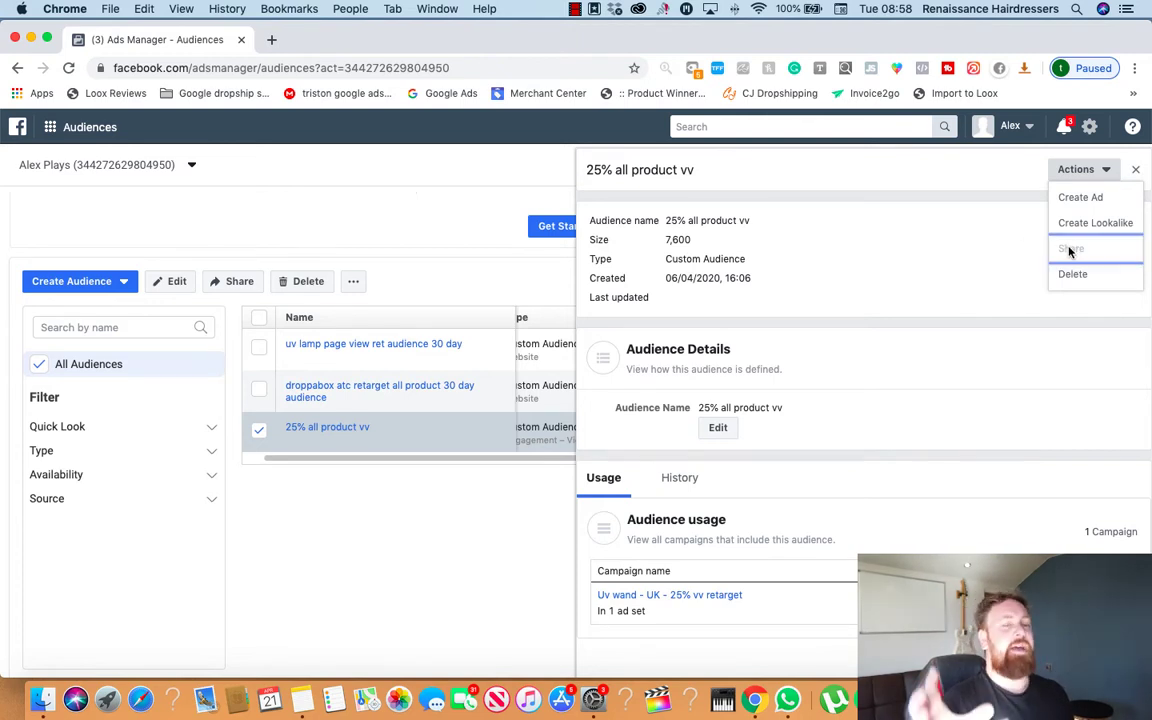
Review the audience's details and campaign usage, check the ad account list, and close the audience details
left_click(890, 168)
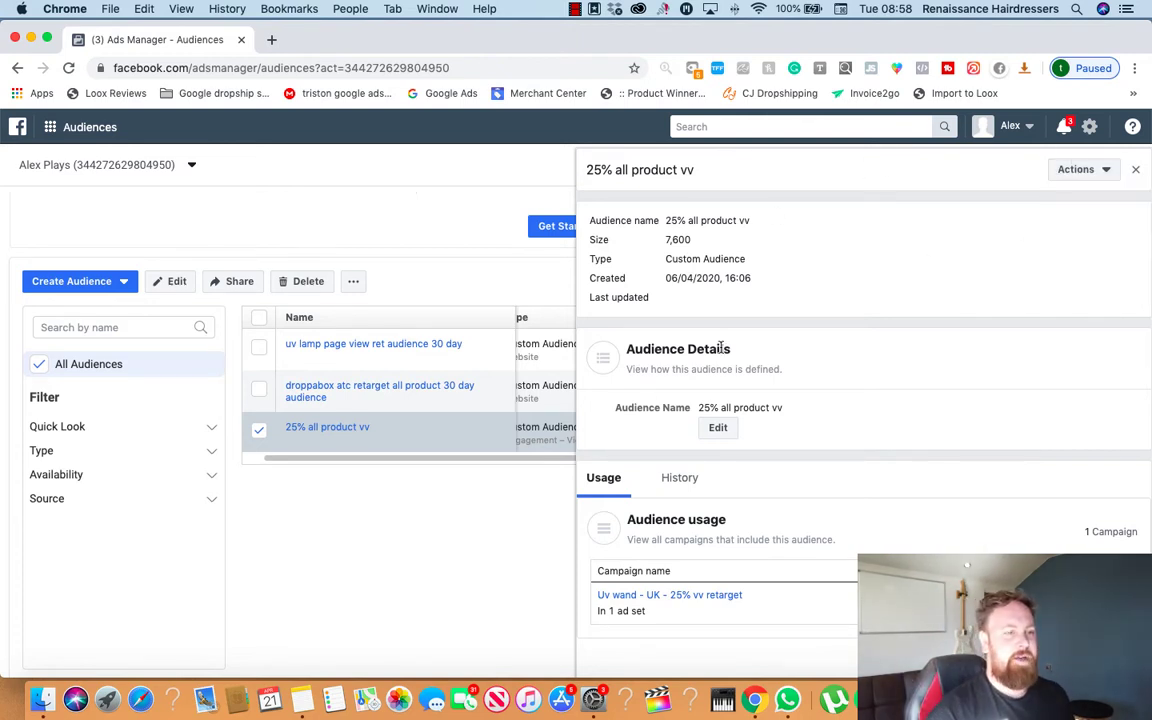
scroll(660, 404, "down", 4)
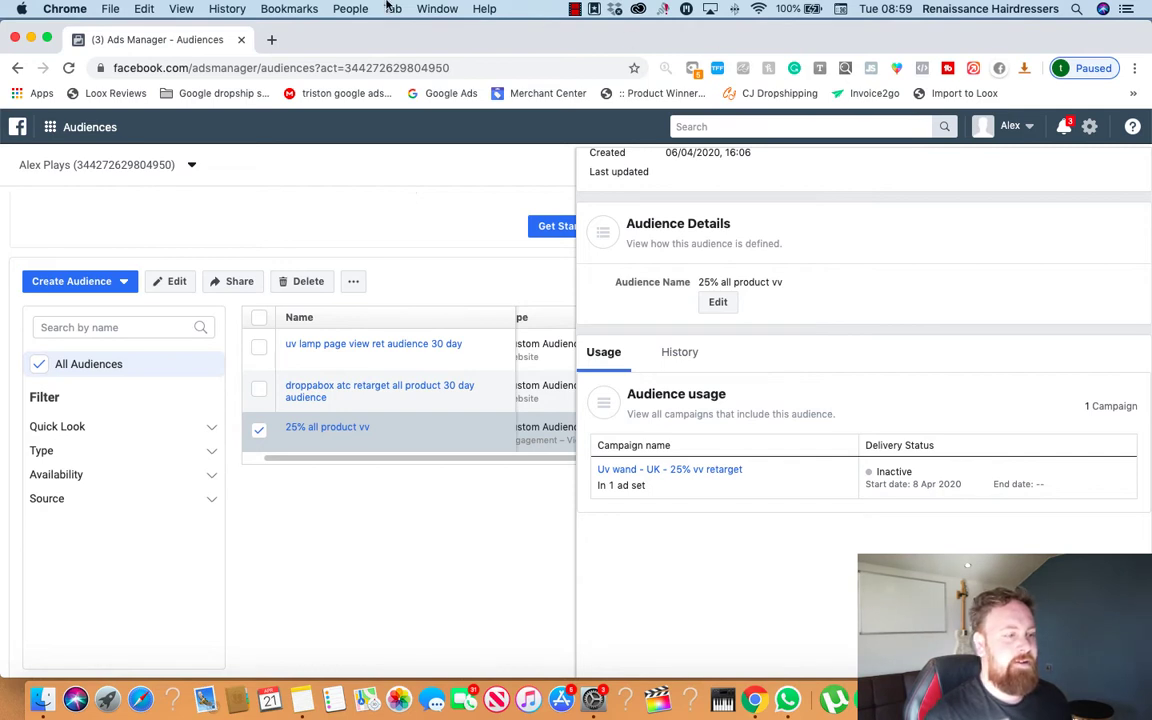
left_click(186, 171)
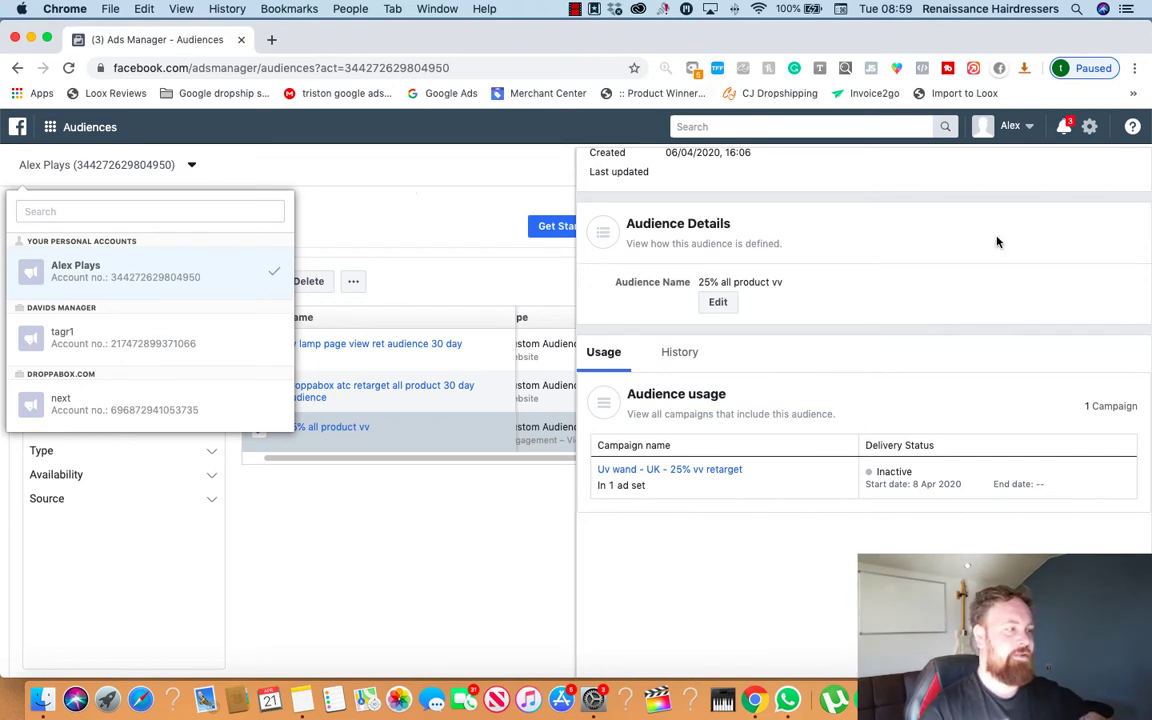
scroll(980, 248, "up", 3)
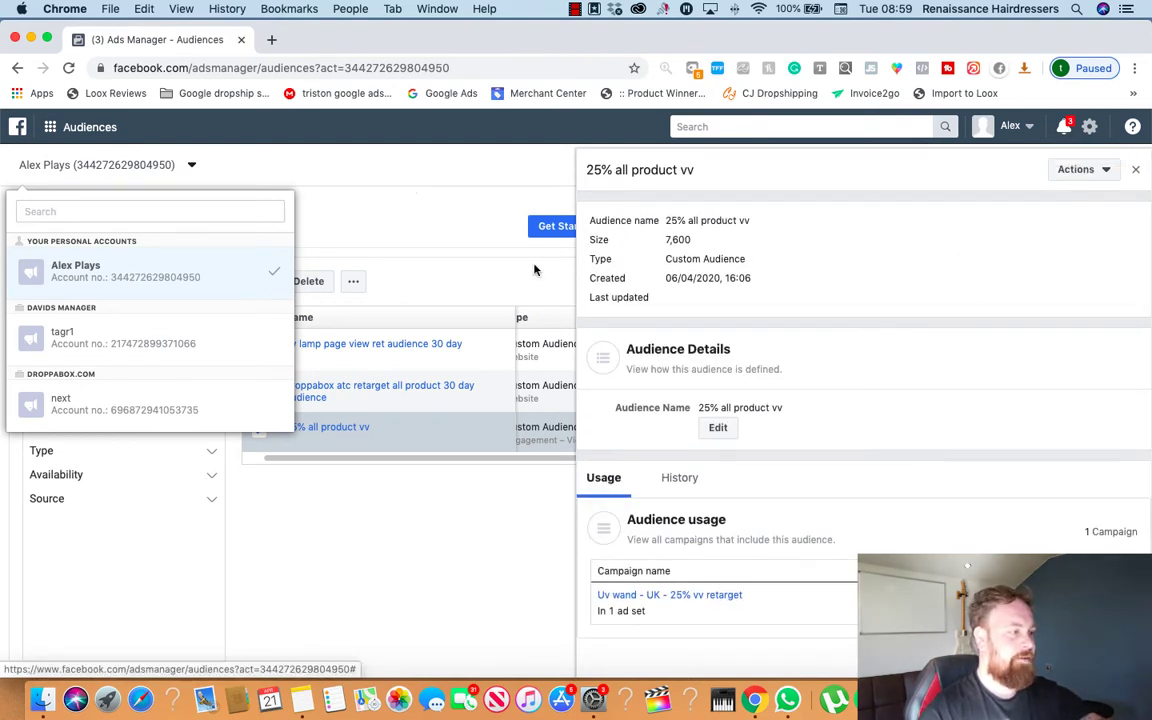
left_click(48, 174)
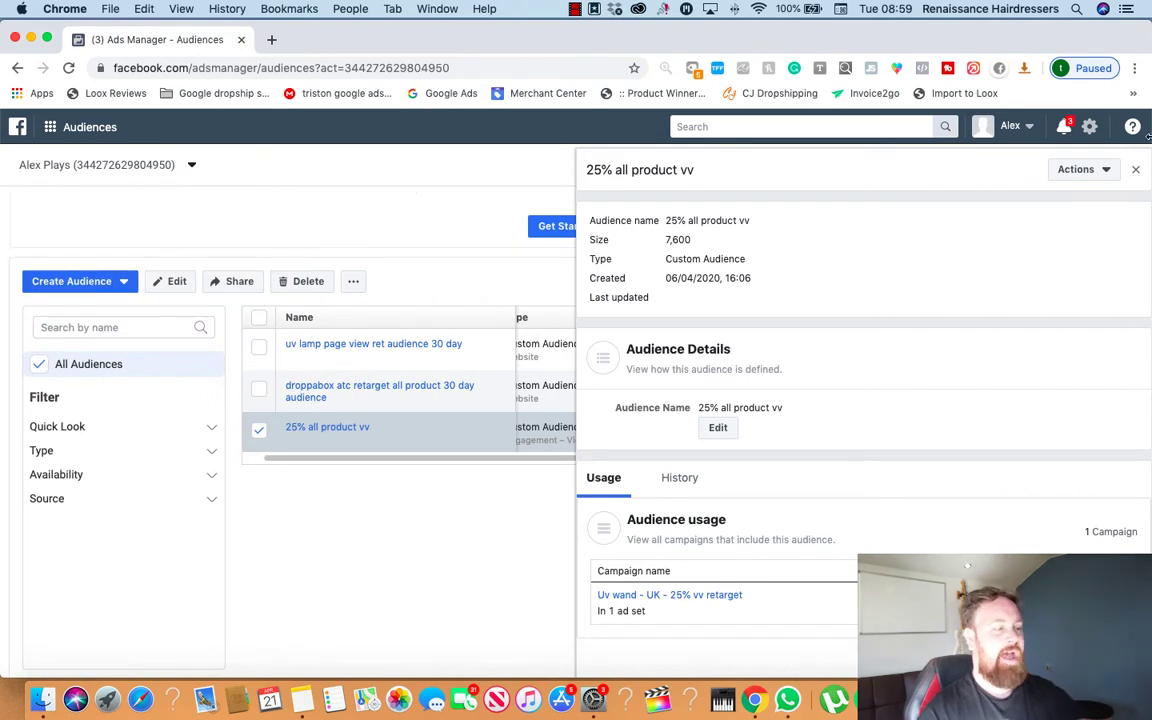
left_click(1136, 169)
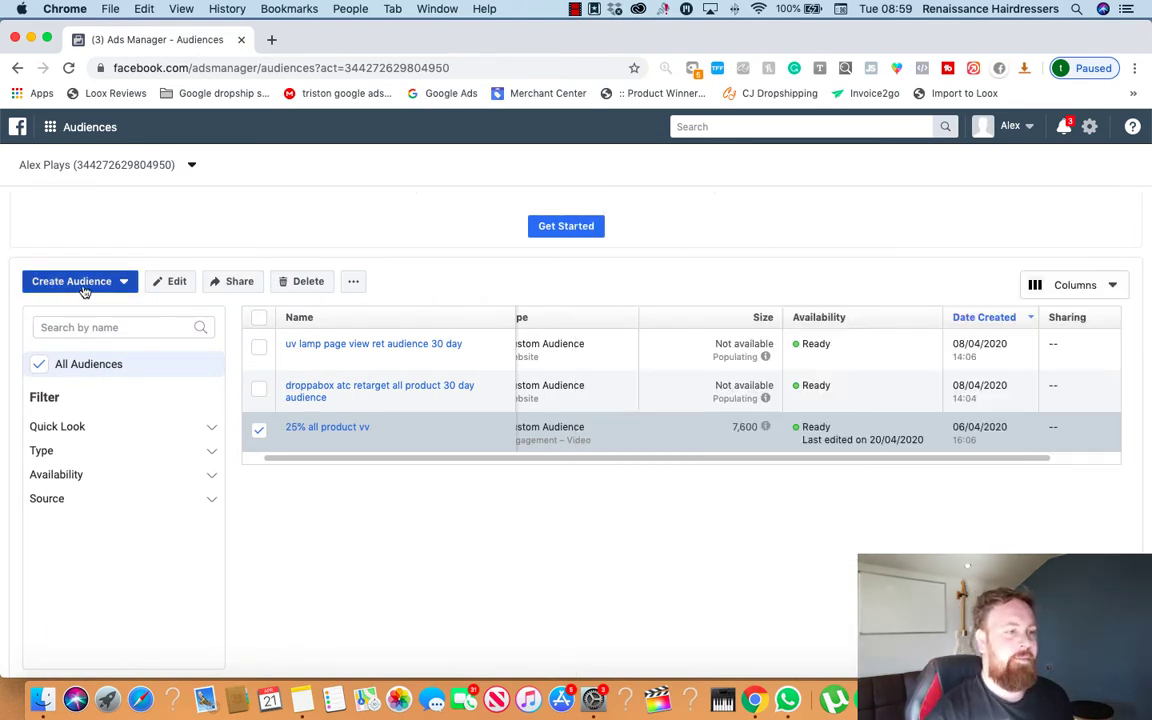
left_click(157, 168)
left_click(276, 186)
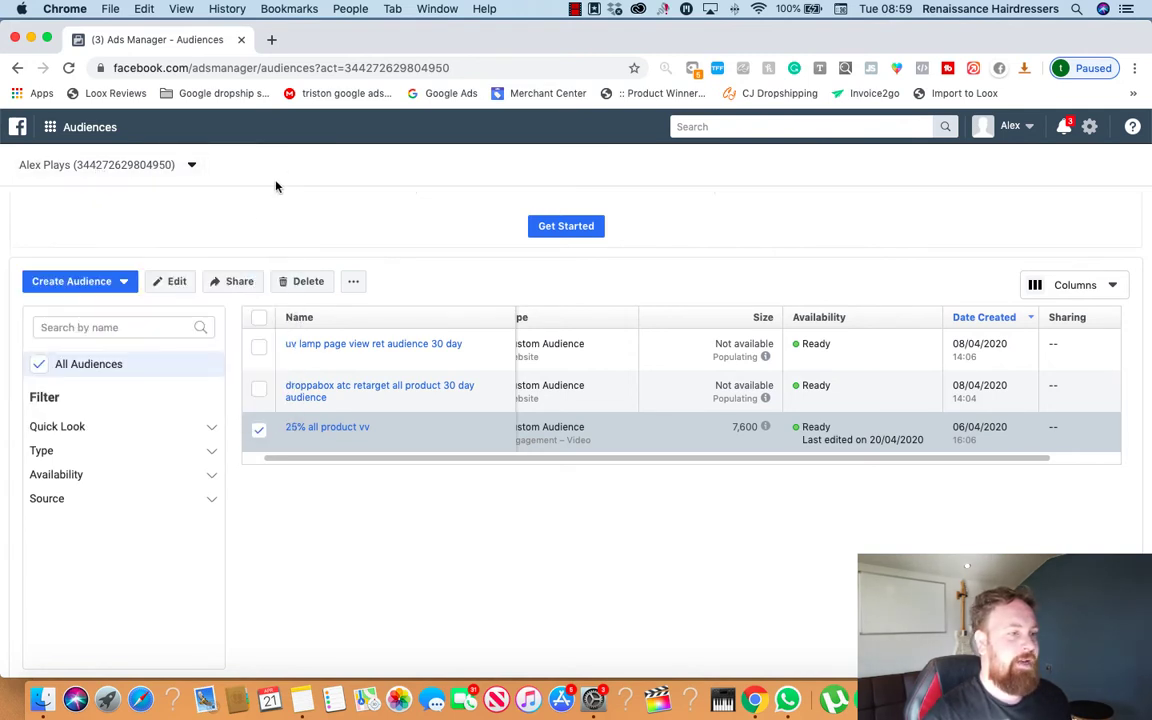
Go to the campaigns overview and start a new campaign with the Engagement objective
left_click(70, 127)
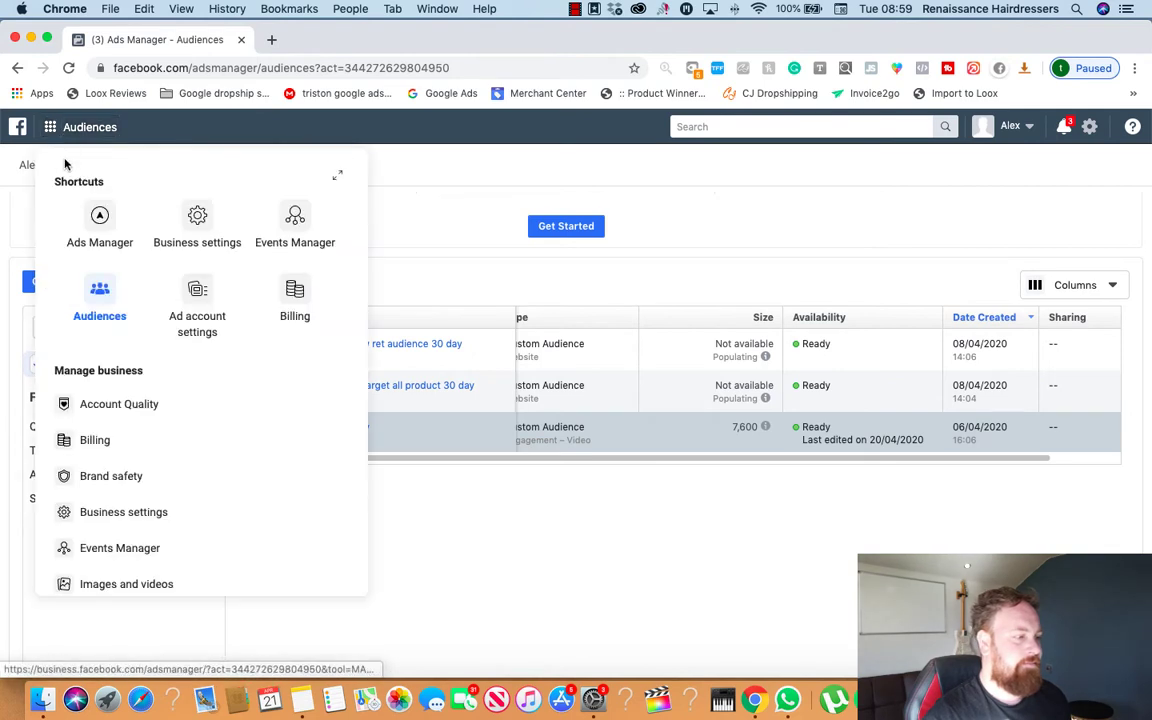
left_click(107, 233)
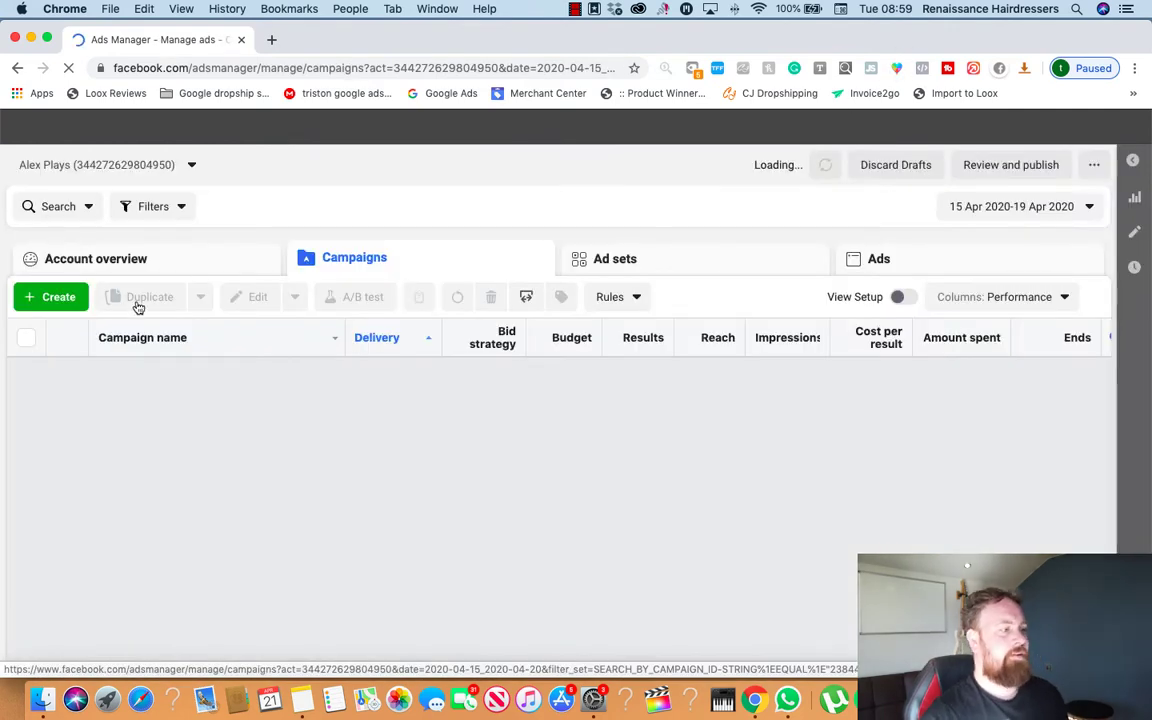
left_click(58, 297)
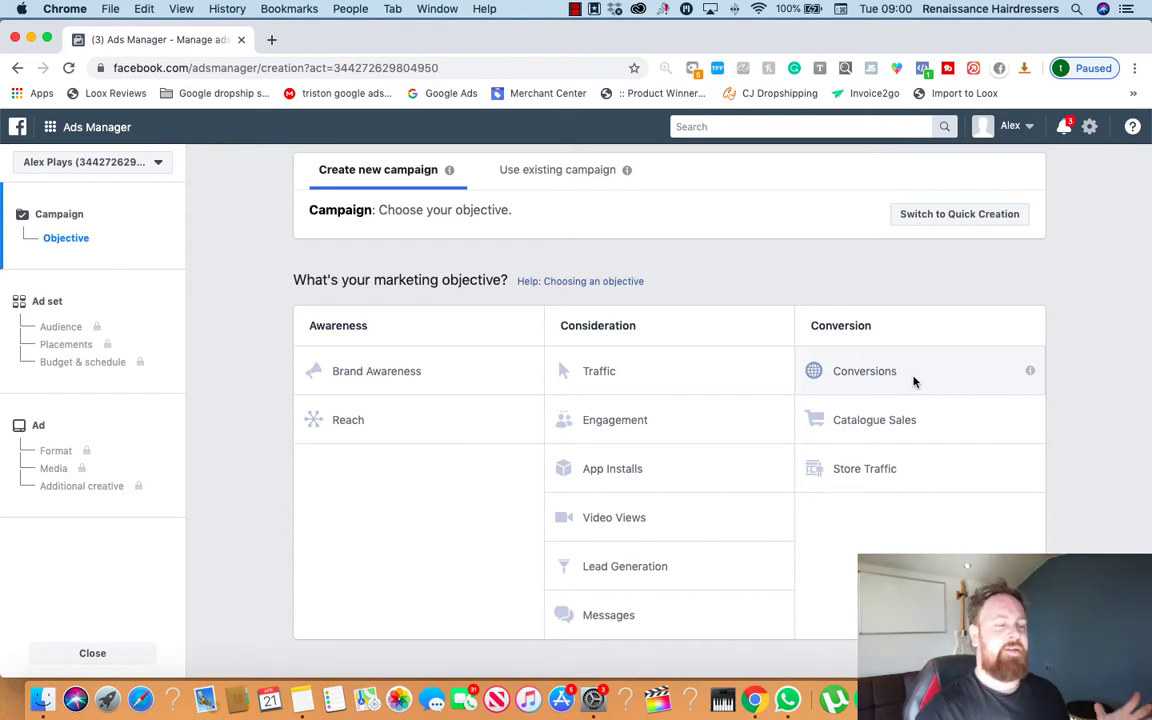
left_click(694, 433)
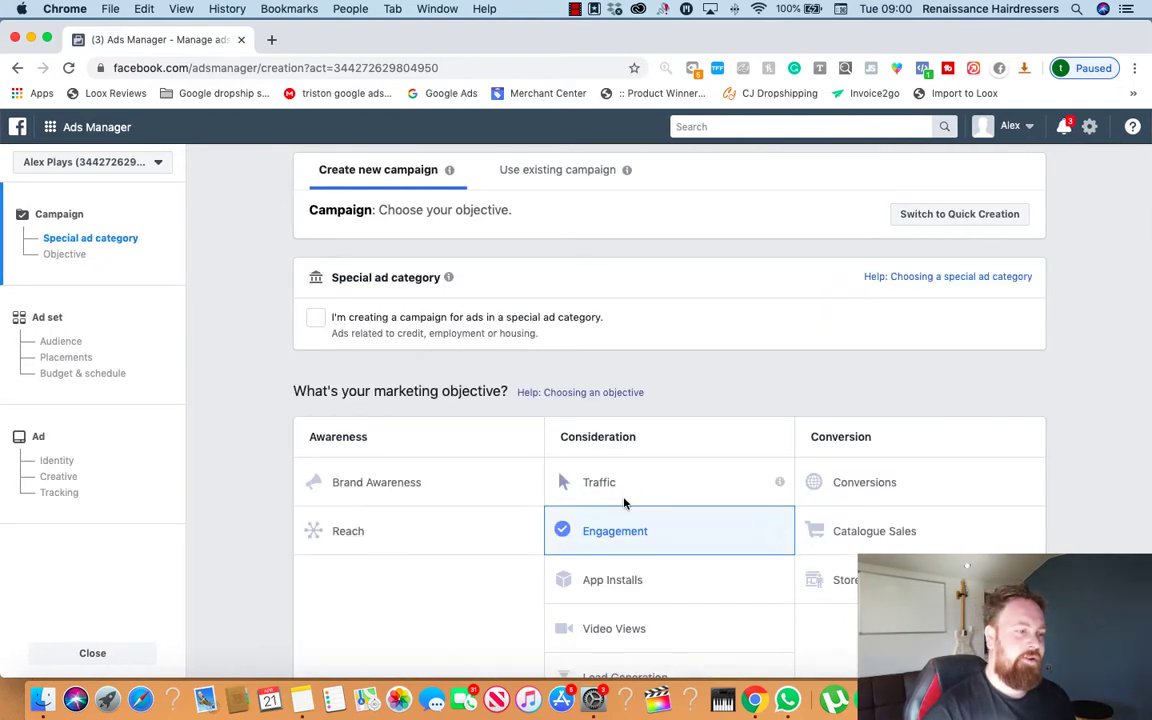
scroll(600, 504, "down", 3)
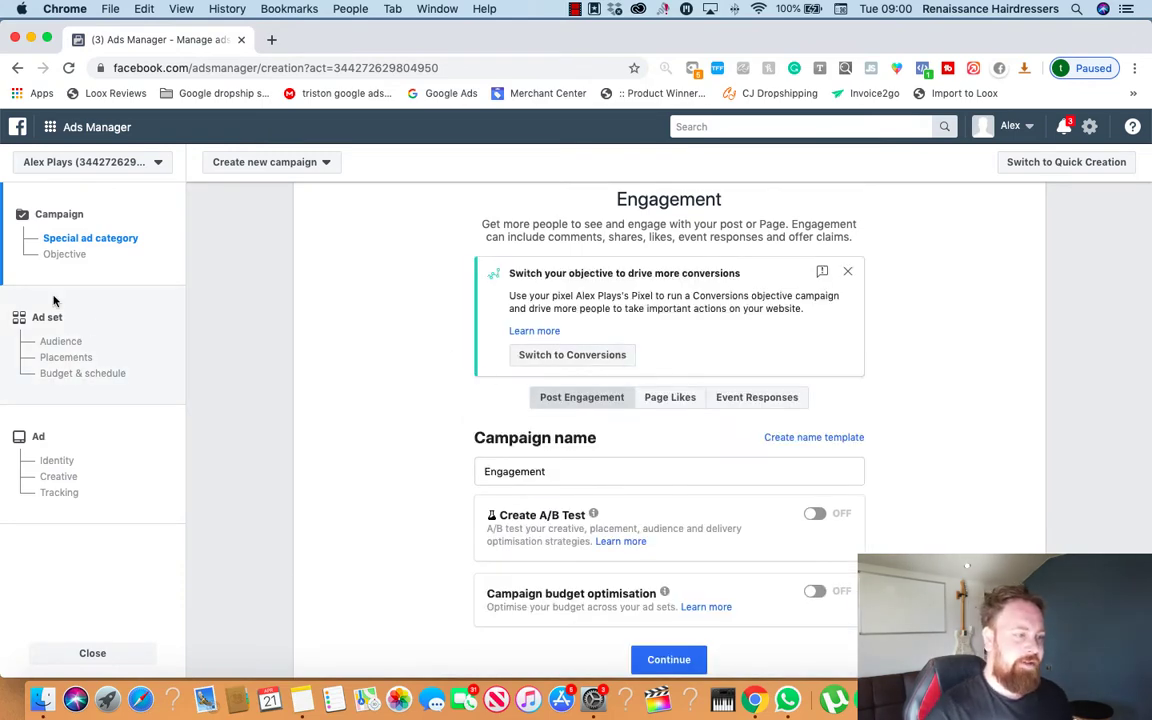
Go to the new campaign's ad set audience settings and check the saved audience list
left_click(76, 343)
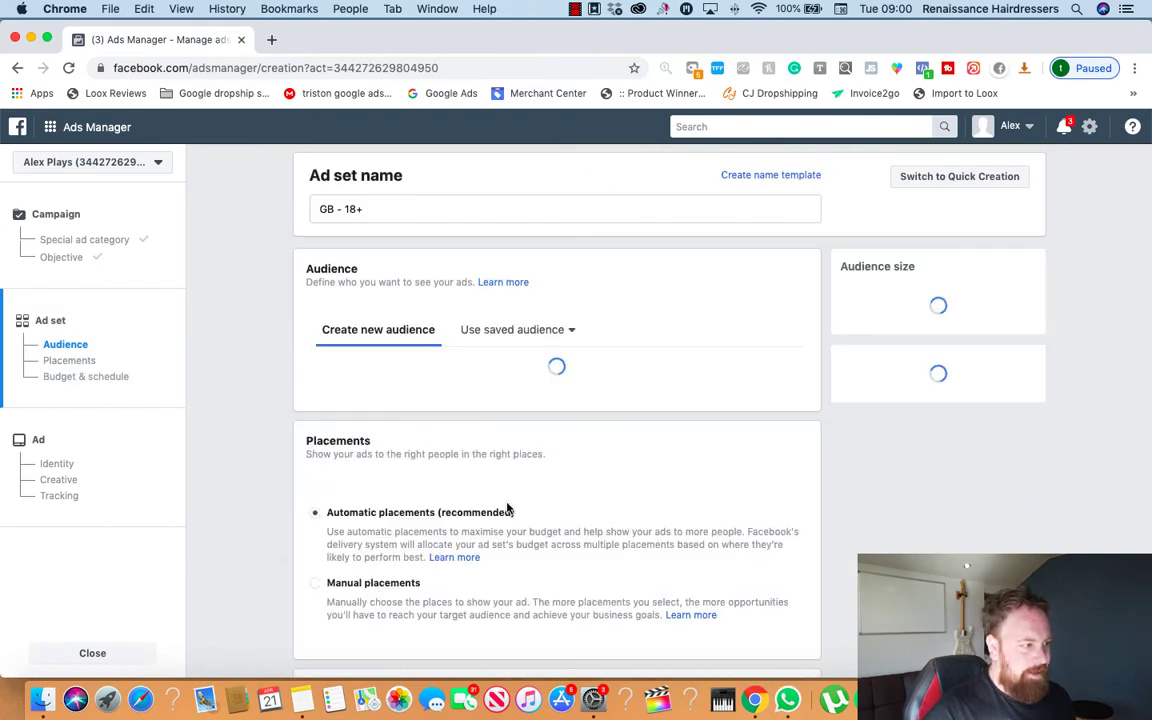
scroll(507, 505, "down", 3)
scroll(507, 500, "up", 10)
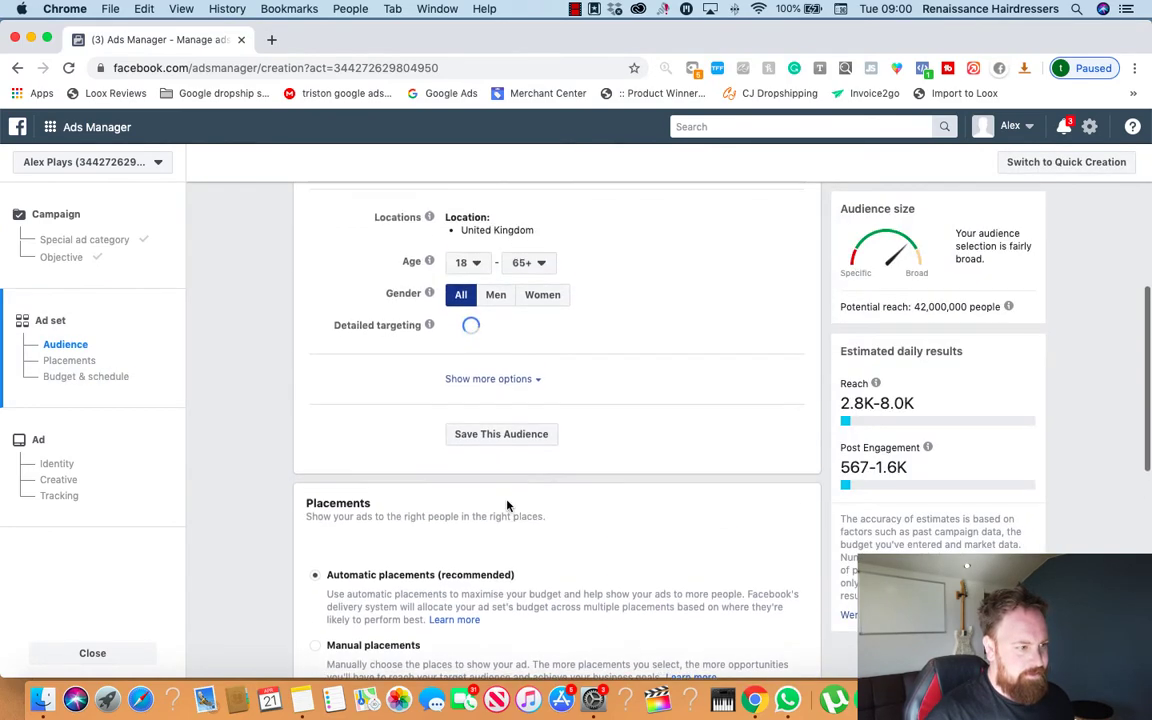
left_click(490, 330)
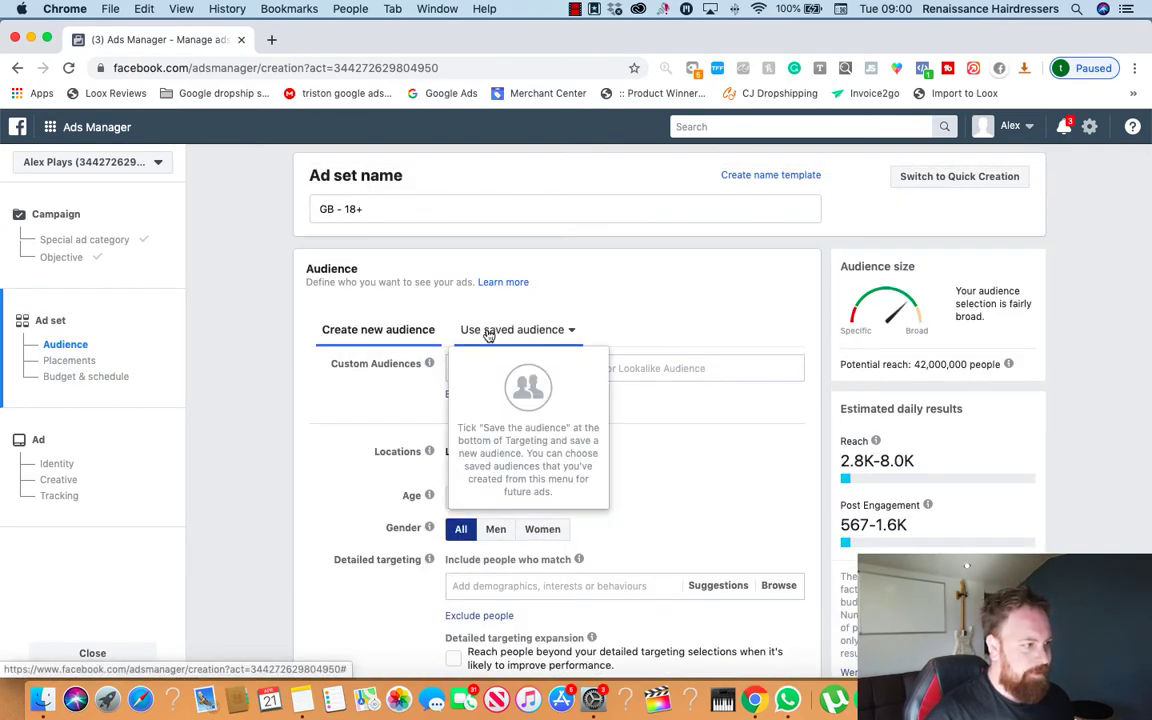
left_click(566, 331)
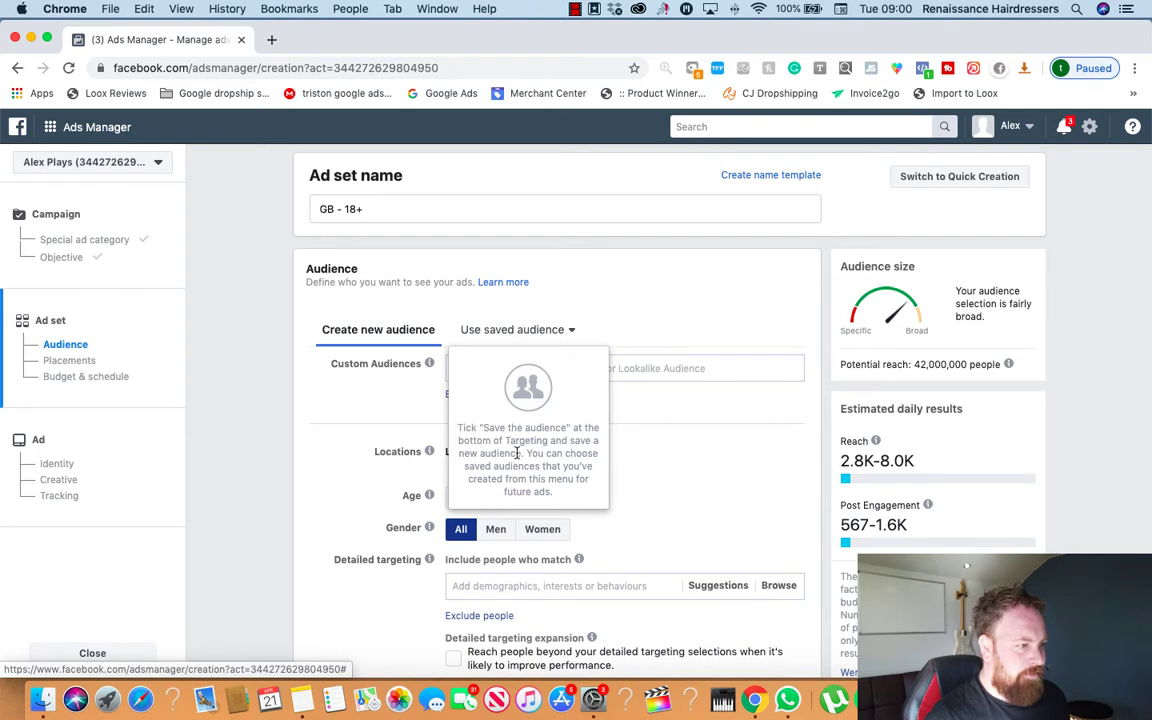
left_click(573, 335)
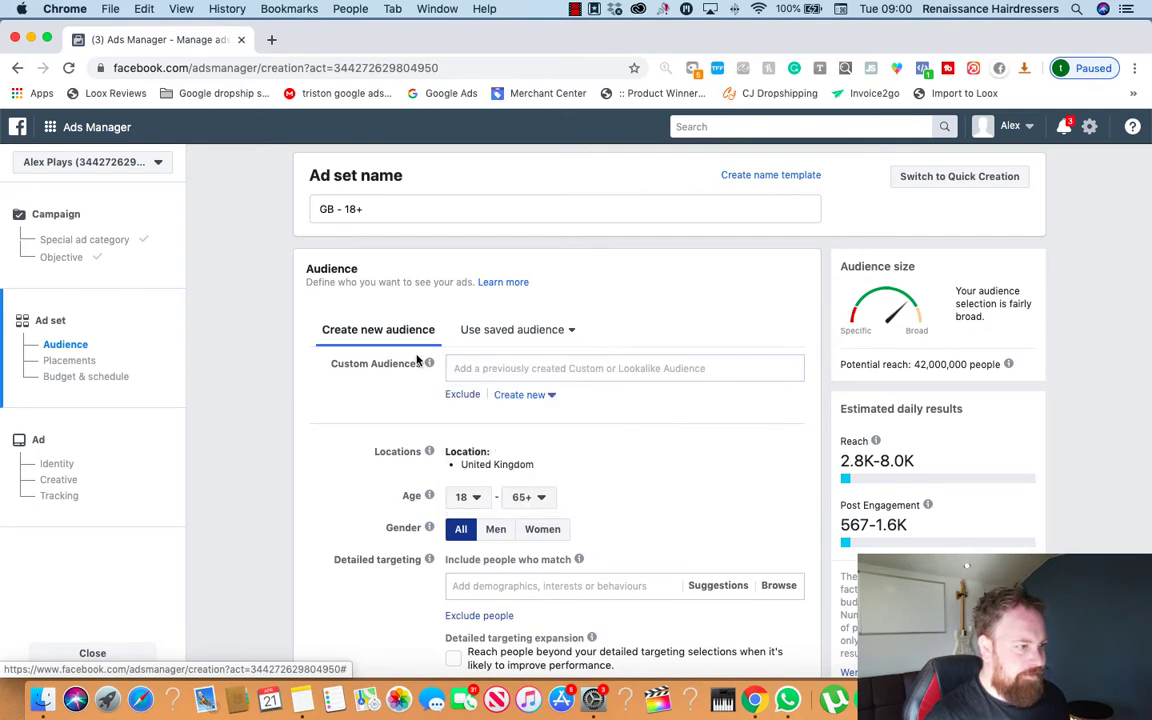
Show only the custom audiences available for the ad set and close the list without choosing one
left_click(464, 369)
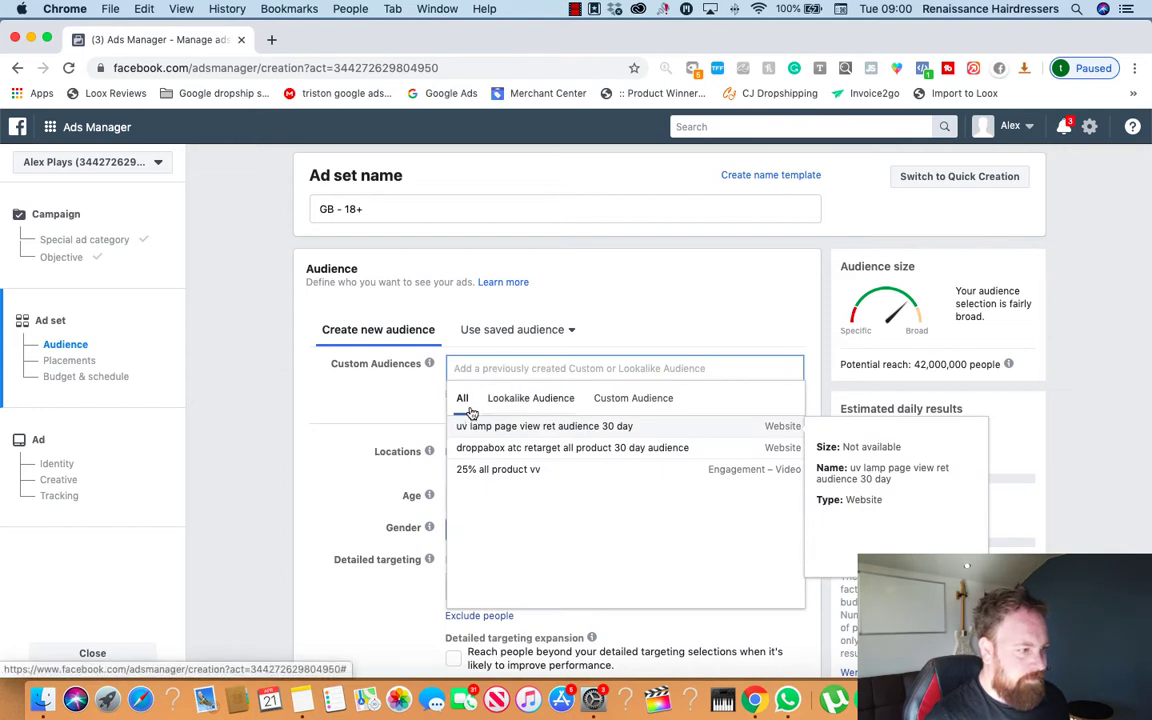
left_click(654, 400)
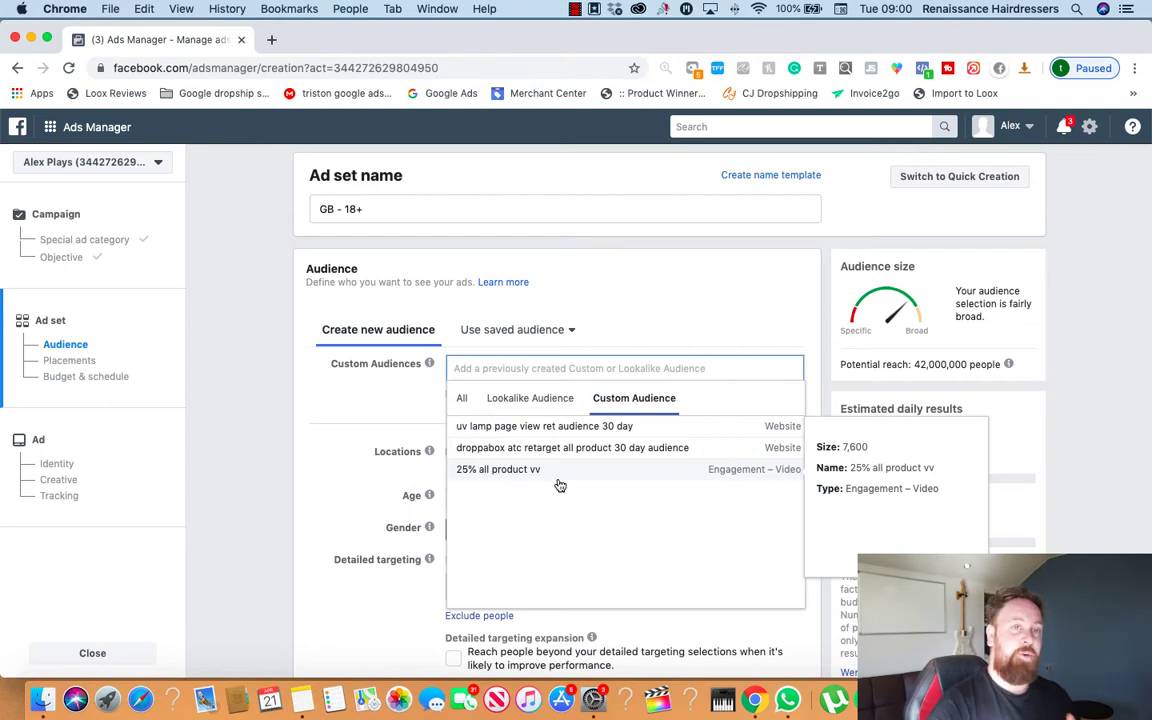
left_click(334, 494)
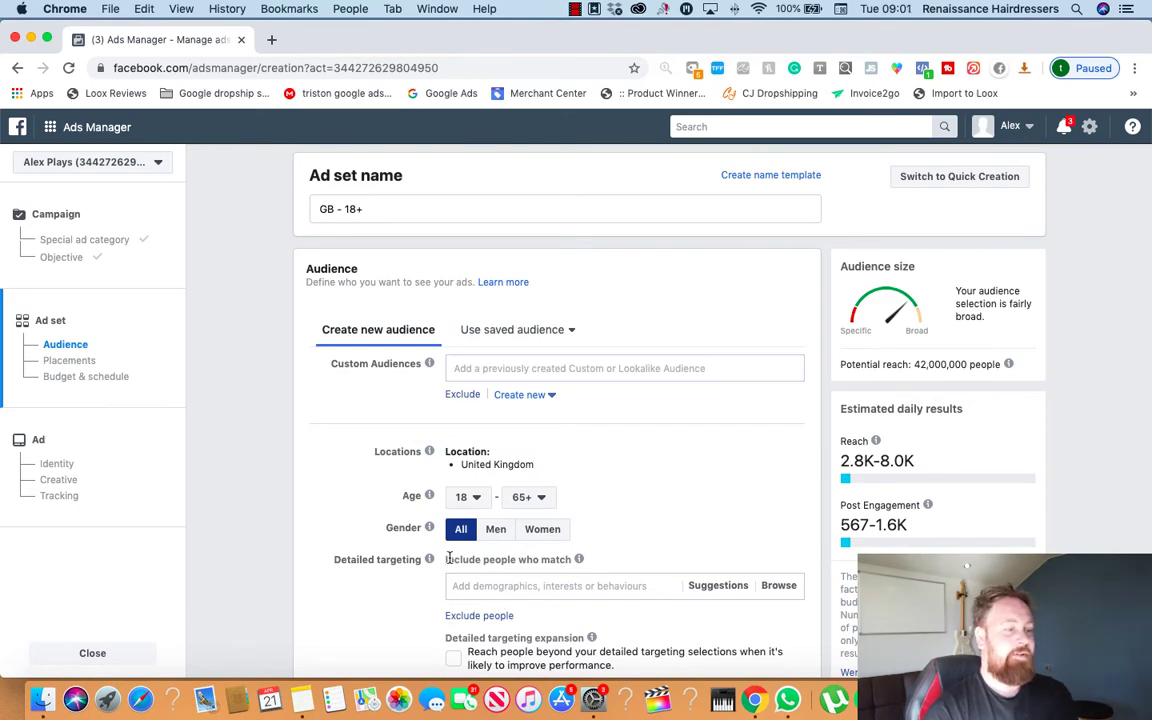
Switch the ad set to manual placements and review the placement list and the budget and schedule settings
scroll(449, 557, "down", 15)
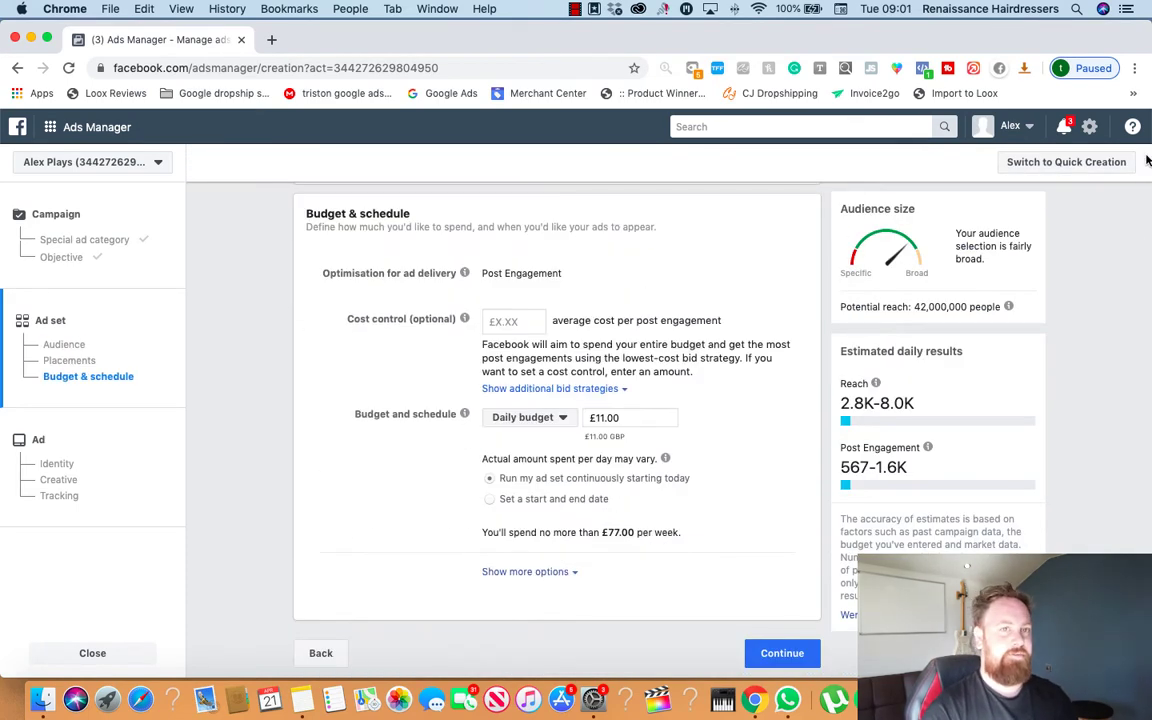
scroll(469, 423, "up", 5)
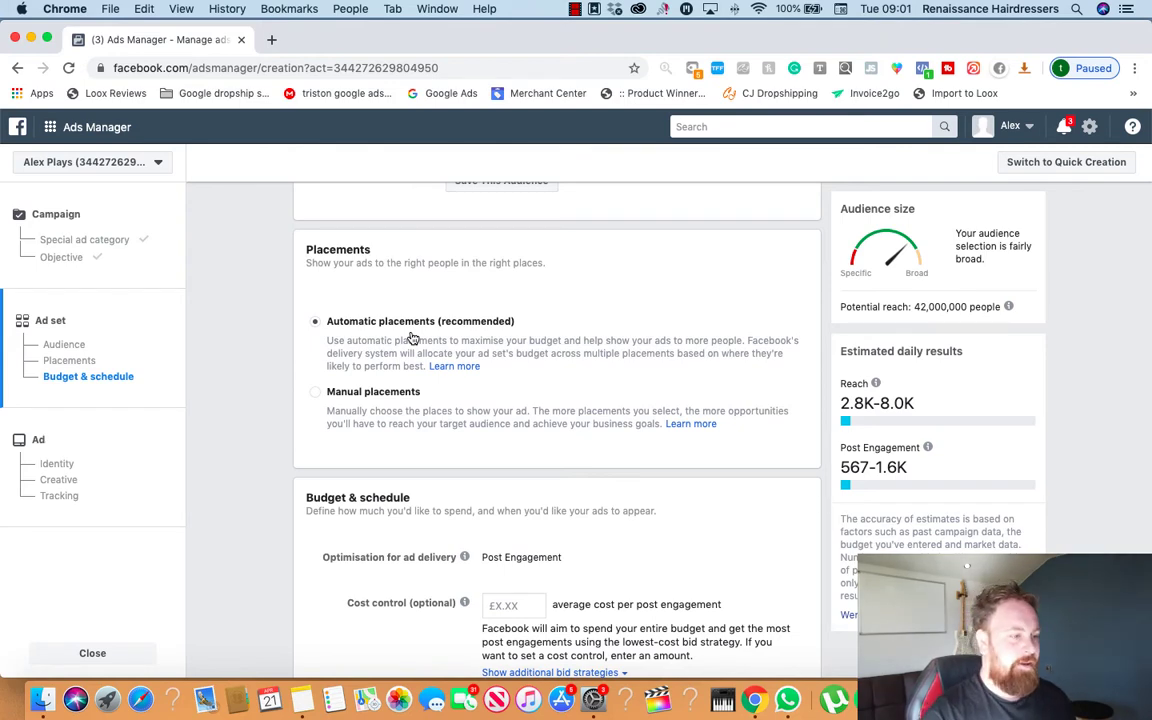
left_click(316, 393)
scroll(436, 553, "down", 2)
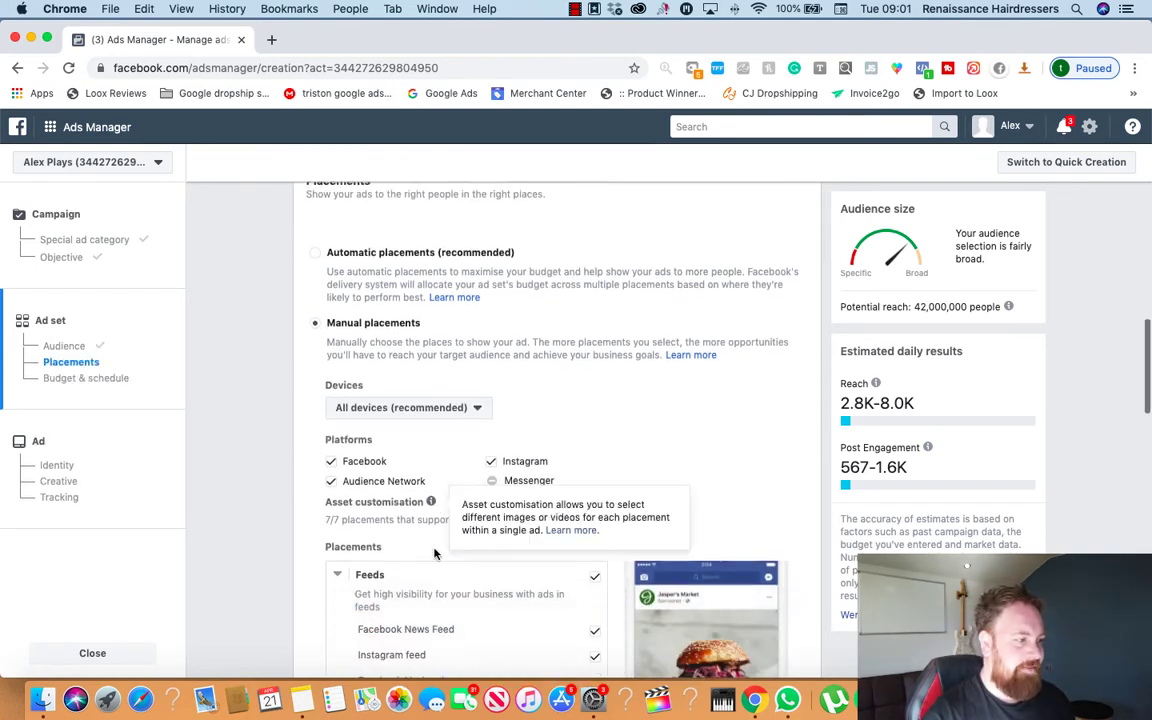
scroll(434, 553, "down", 2)
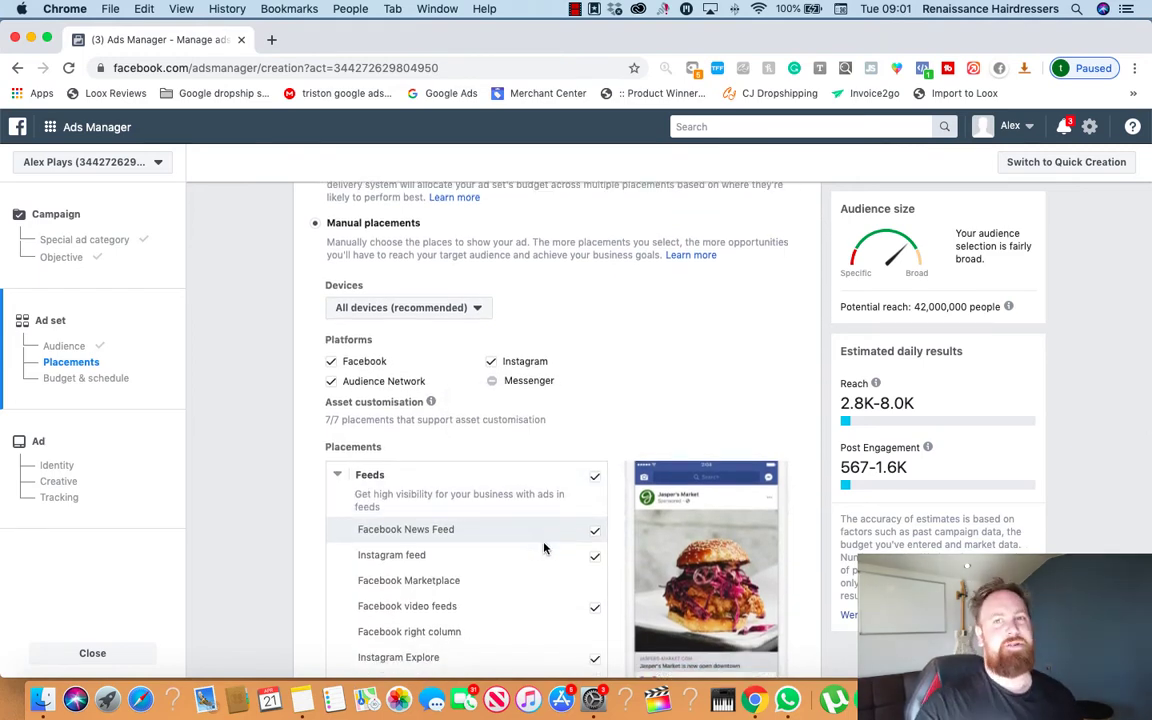
scroll(544, 548, "down", 2)
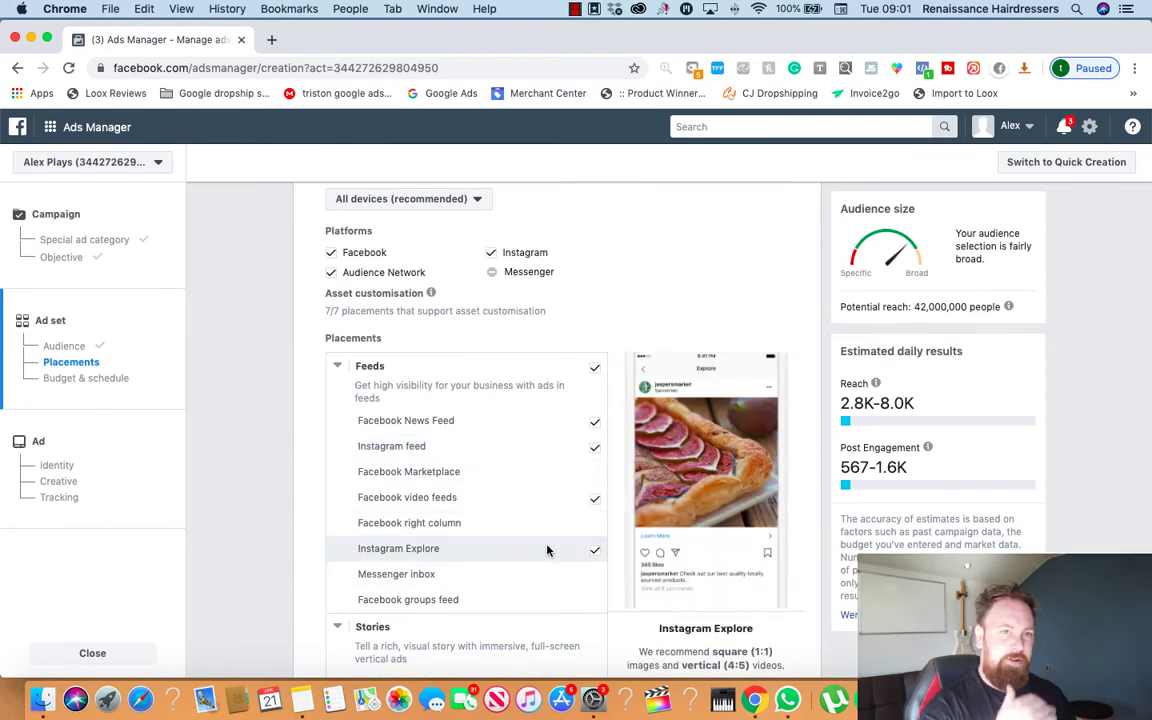
scroll(530, 545, "down", 15)
scroll(548, 550, "down", 3)
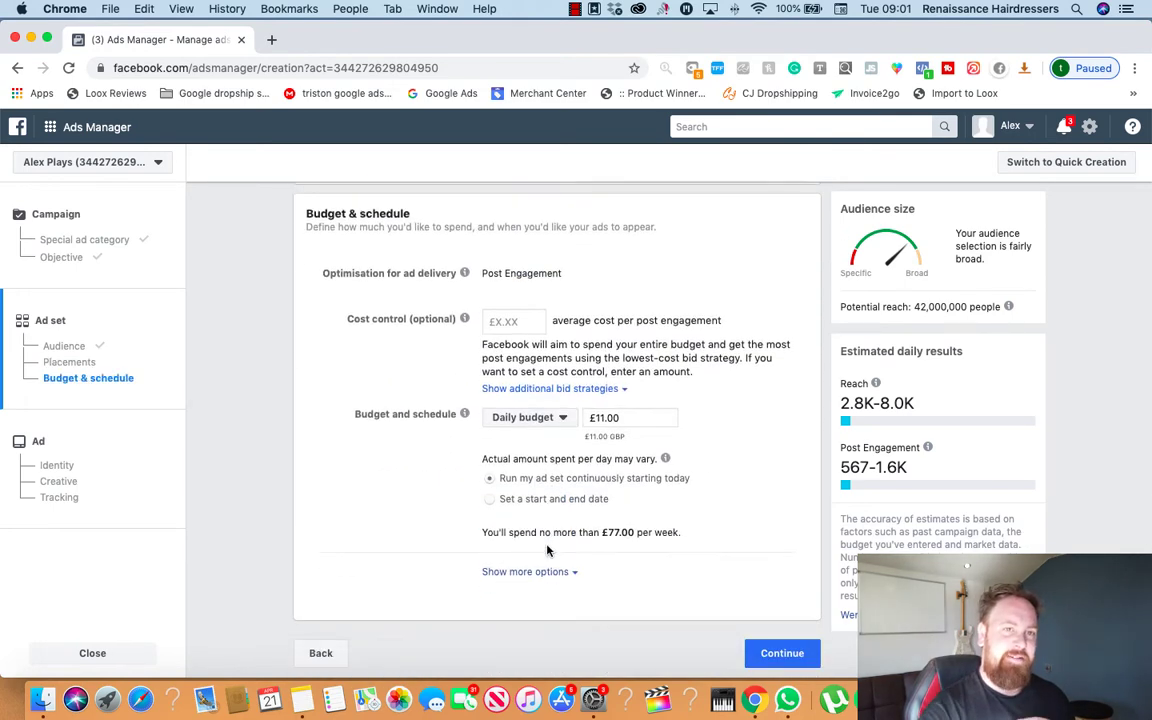
scroll(548, 404, "up", 10)
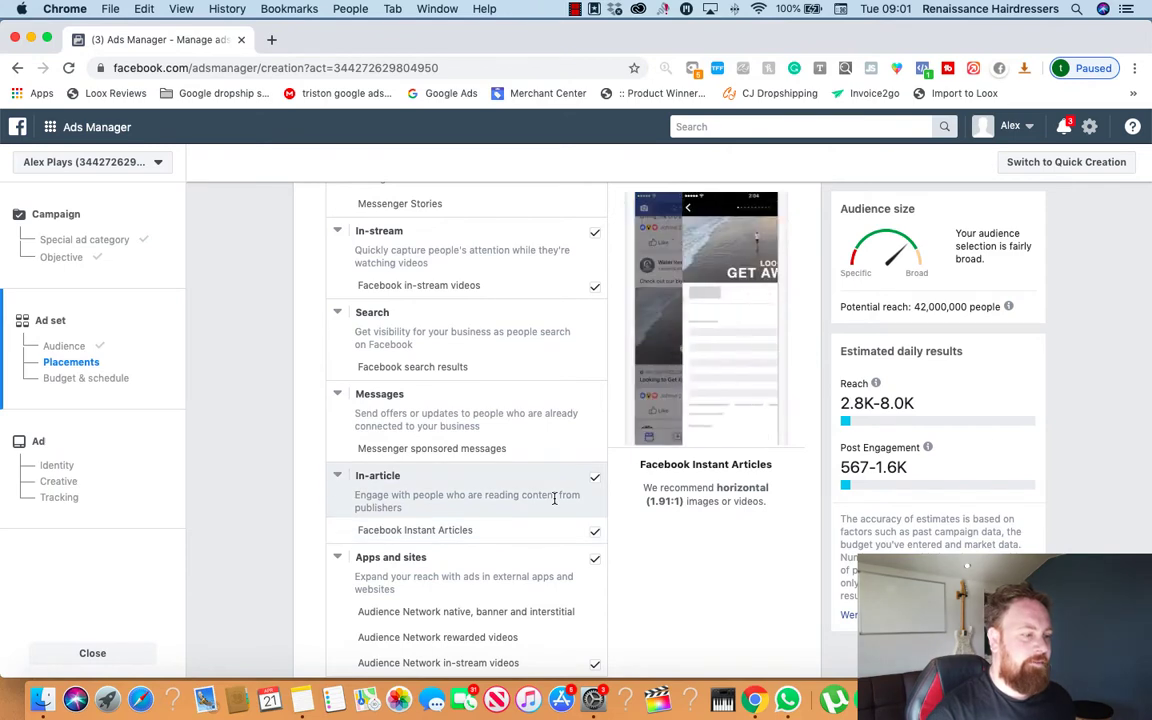
scroll(550, 500, "down", 8)
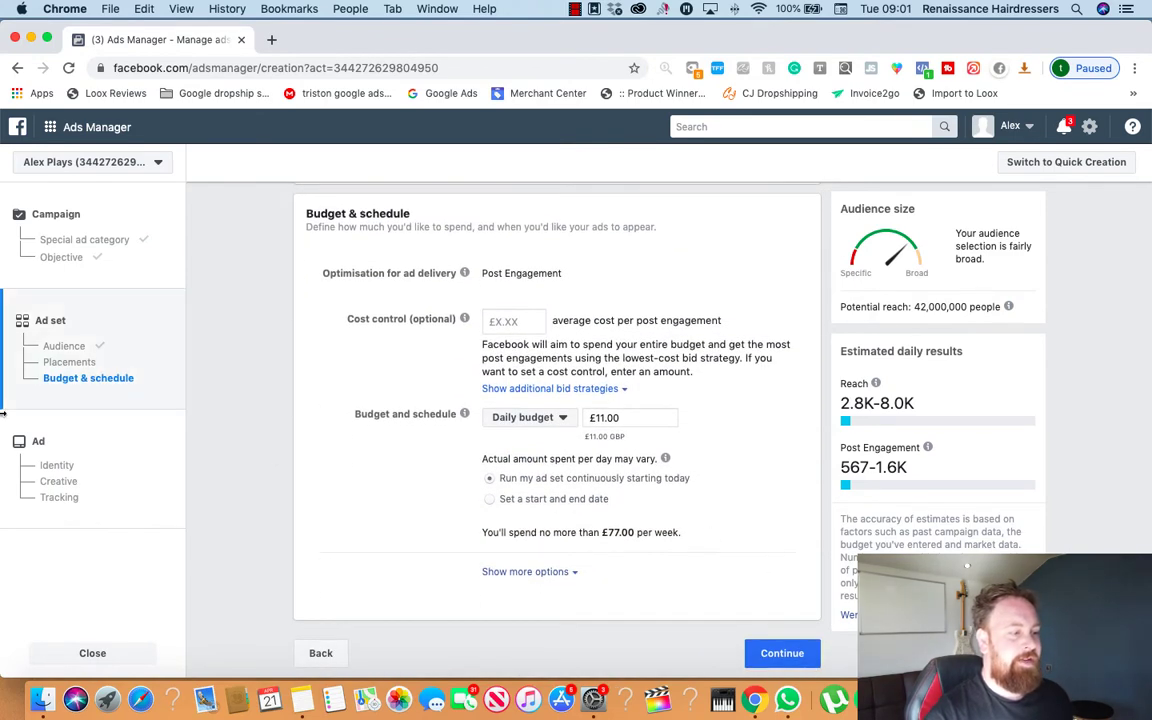
Go to the ad's identity settings and check the available Facebook Pages, keeping DroppaBox.com
left_click(47, 469)
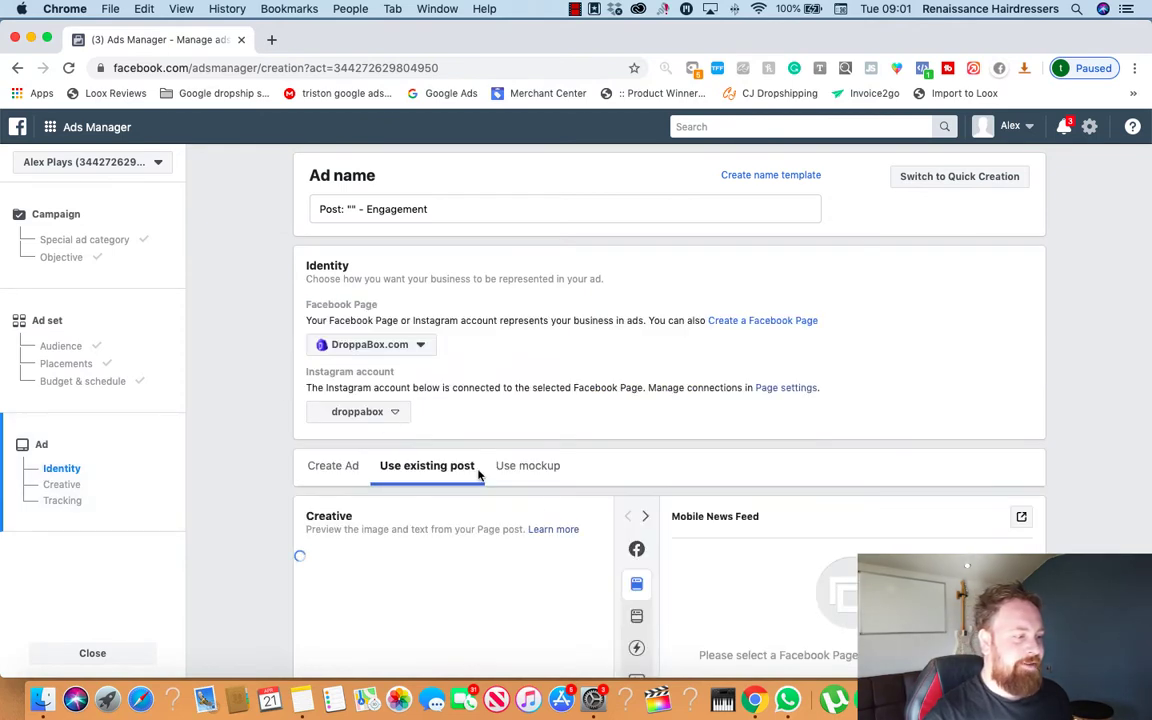
left_click(420, 347)
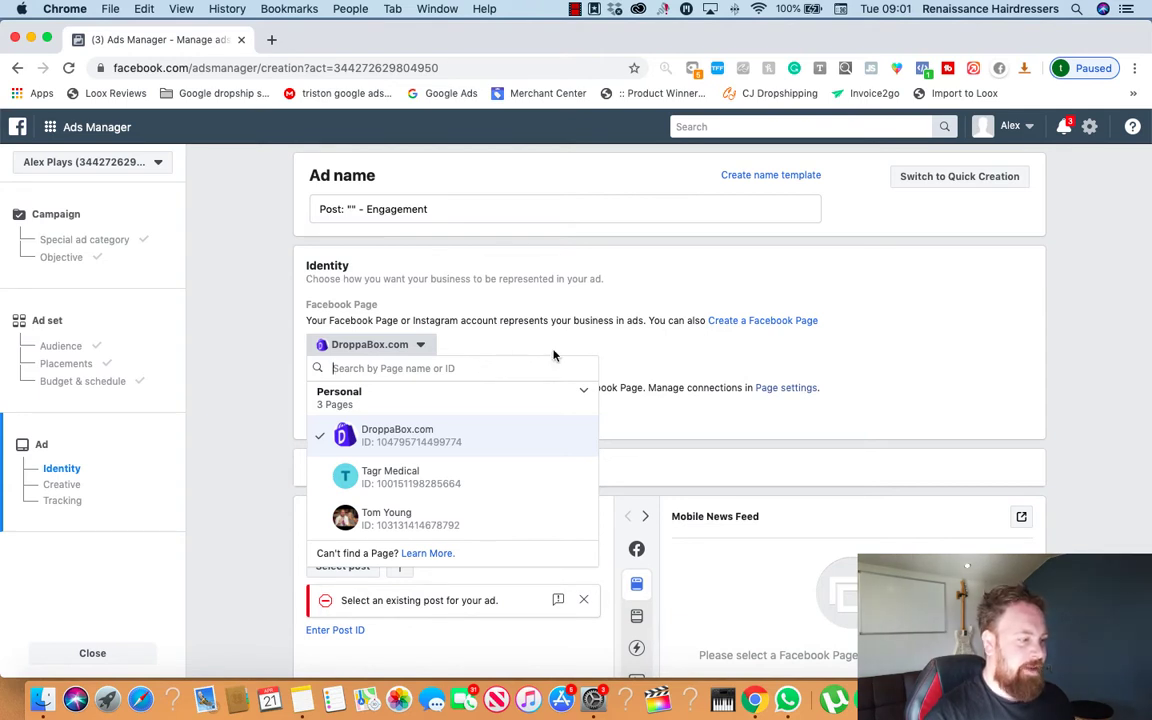
left_click(617, 316)
scroll(260, 466, "down", 3)
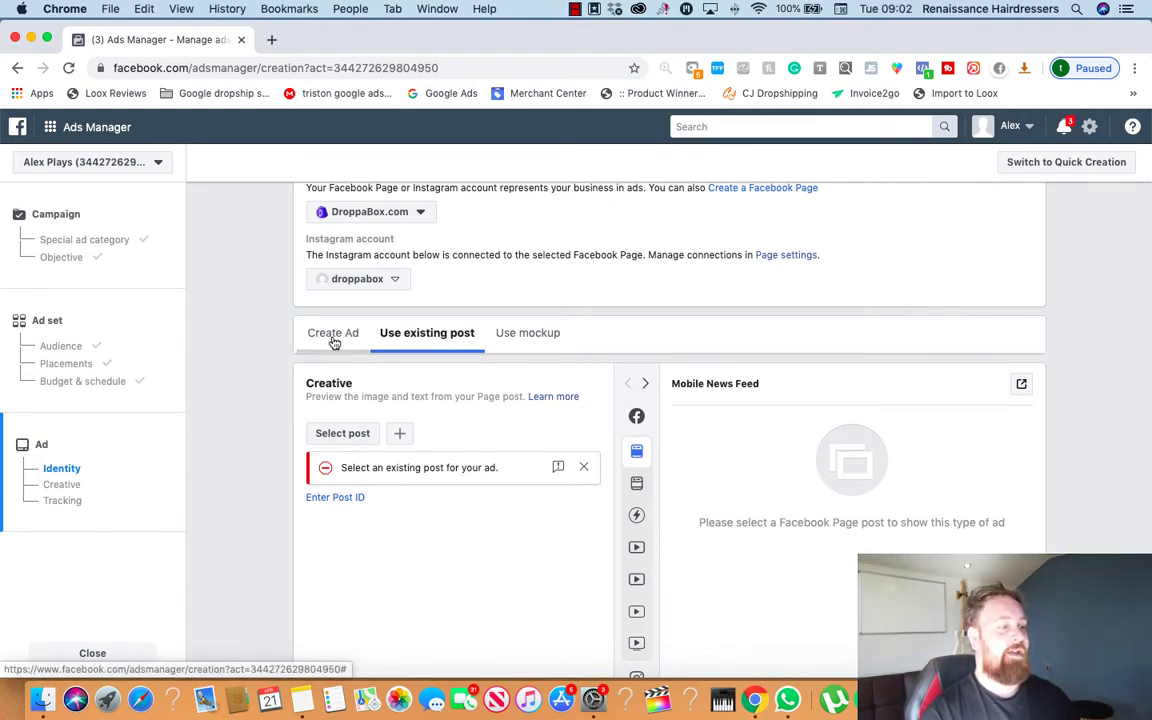
Start selecting an existing post for the ad and look through the Facebook Page's posts with their likes, comments and shares
left_click(358, 435)
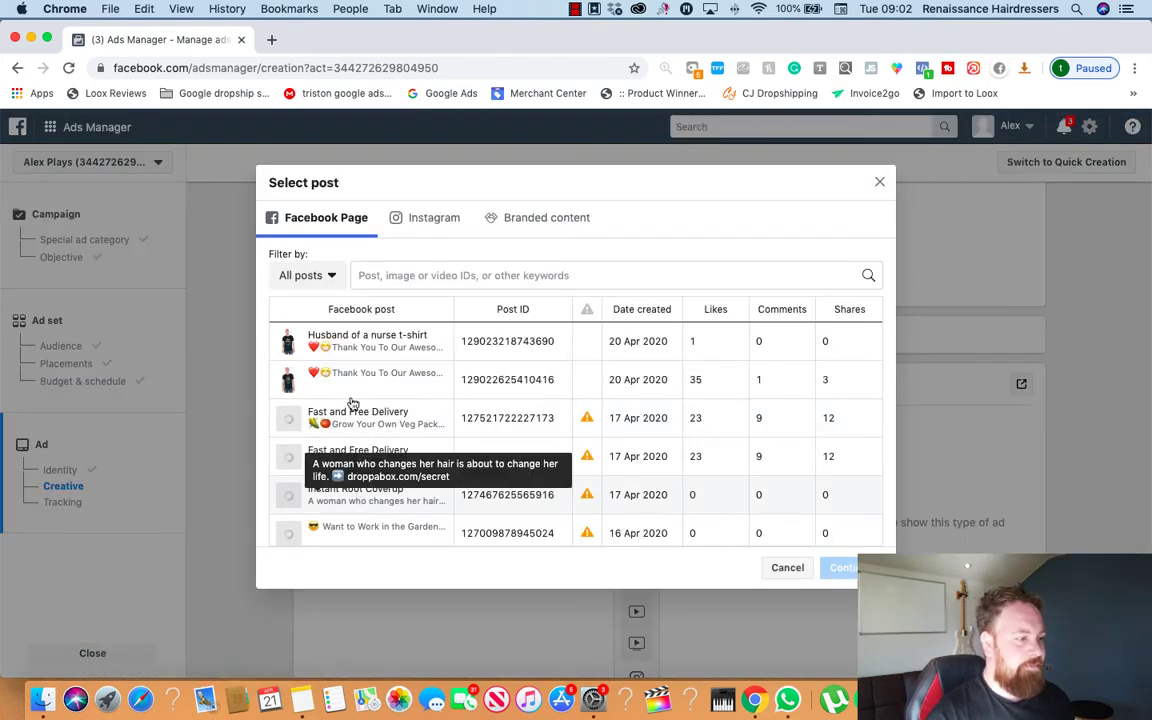
scroll(438, 450, "down", 5)
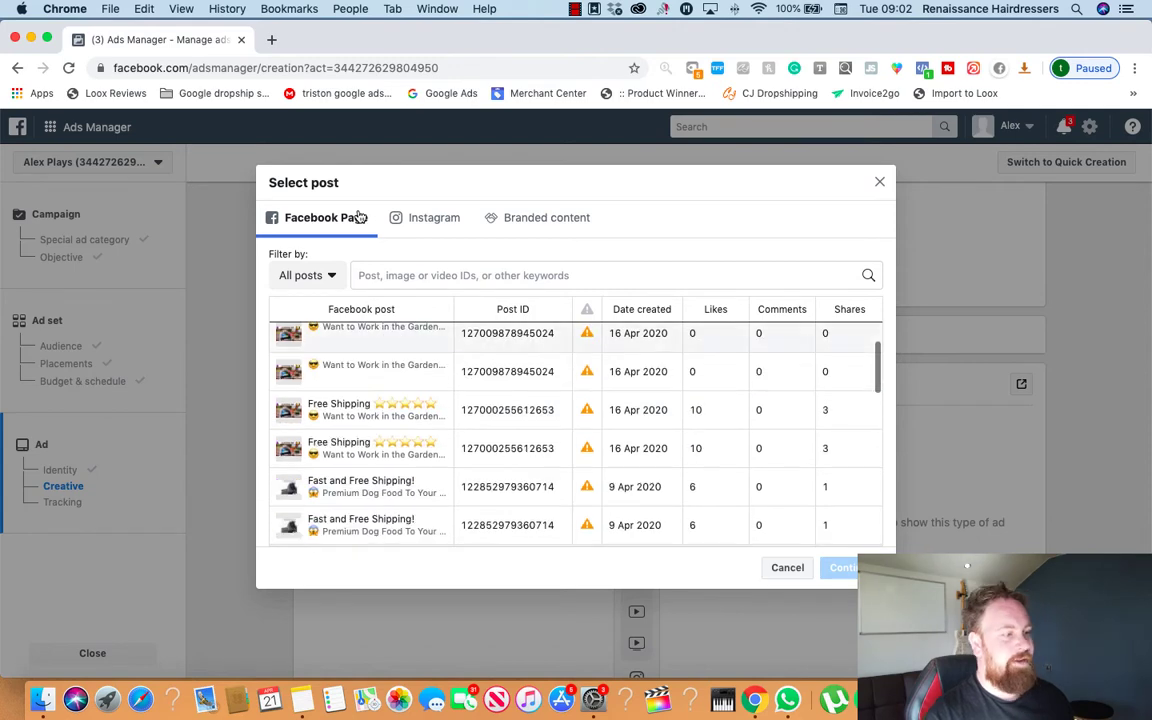
scroll(390, 420, "down", 3)
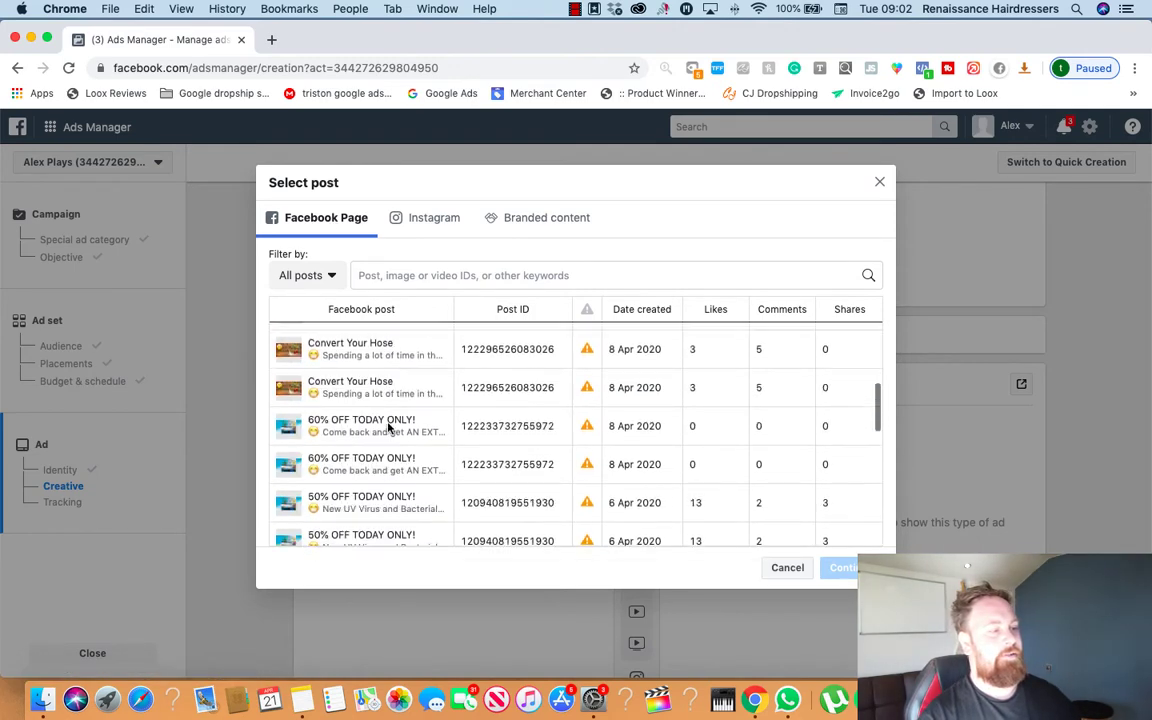
scroll(390, 425, "up", 2)
scroll(388, 428, "down", 1)
scroll(389, 428, "down", 1)
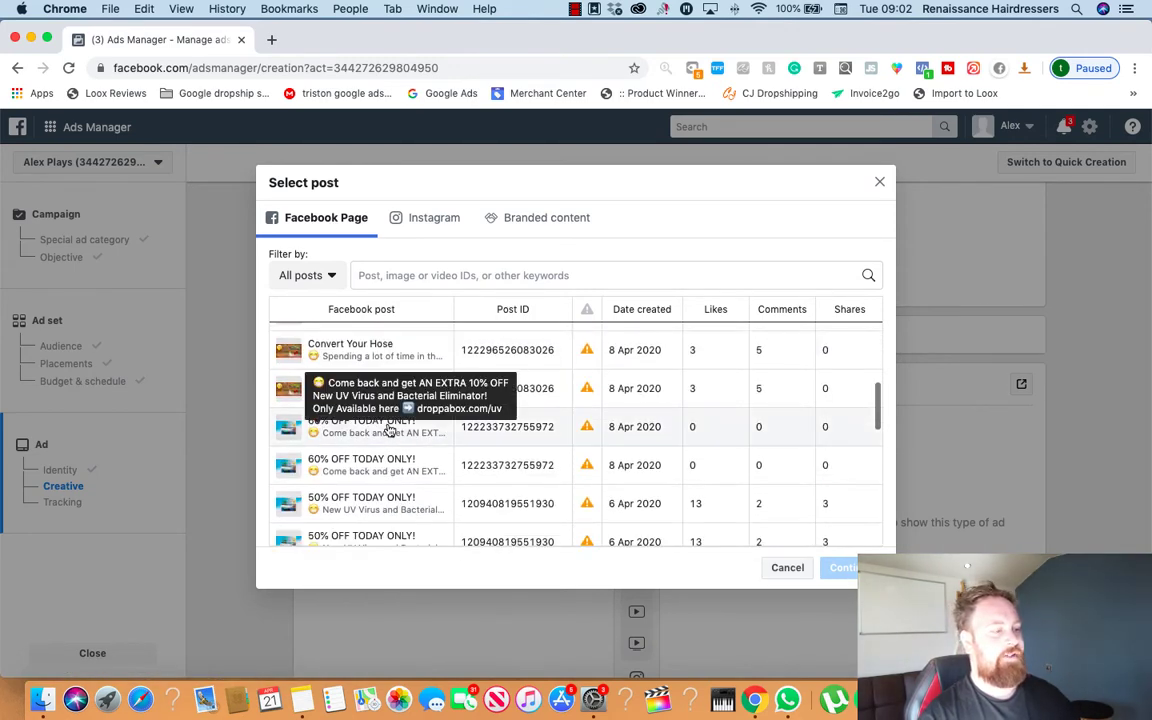
scroll(389, 428, "down", 1)
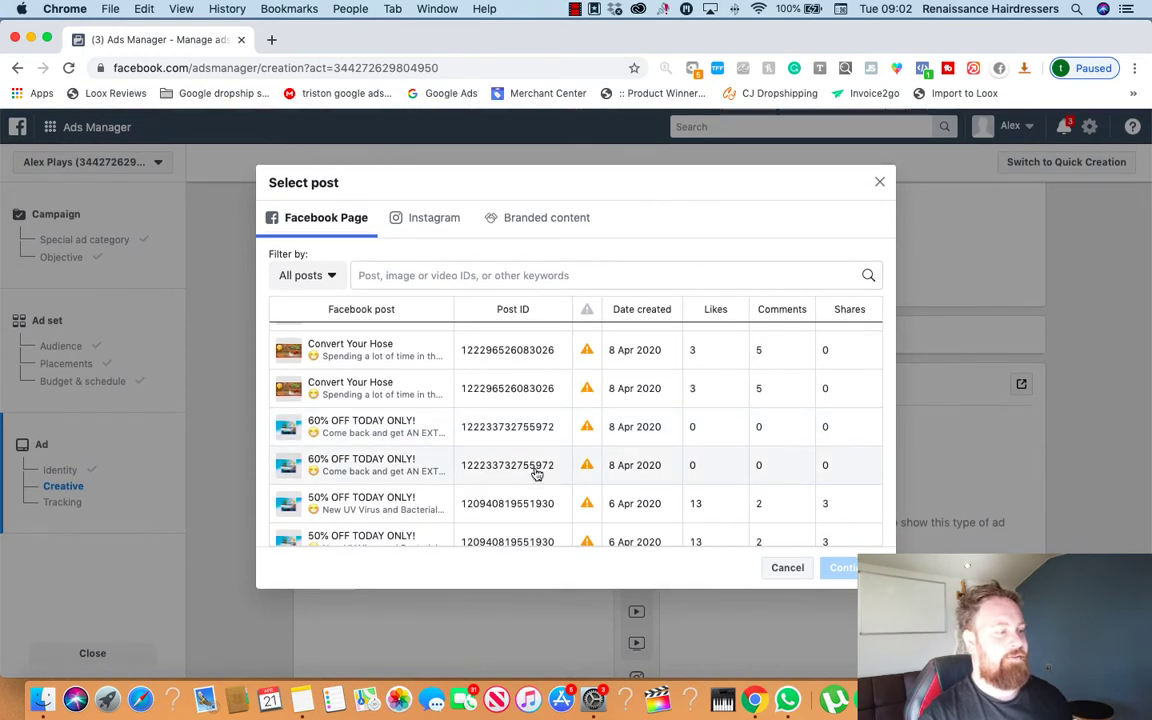
scroll(535, 472, "down", 8)
scroll(536, 470, "down", 10)
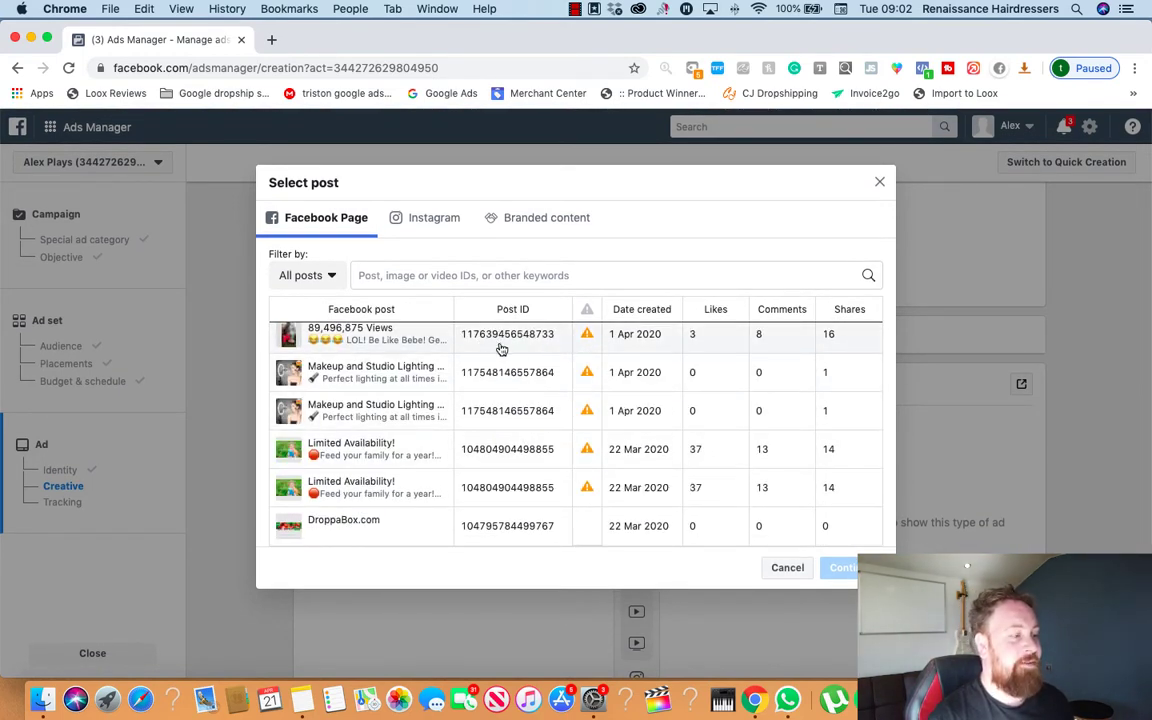
scroll(470, 320, "up", 20)
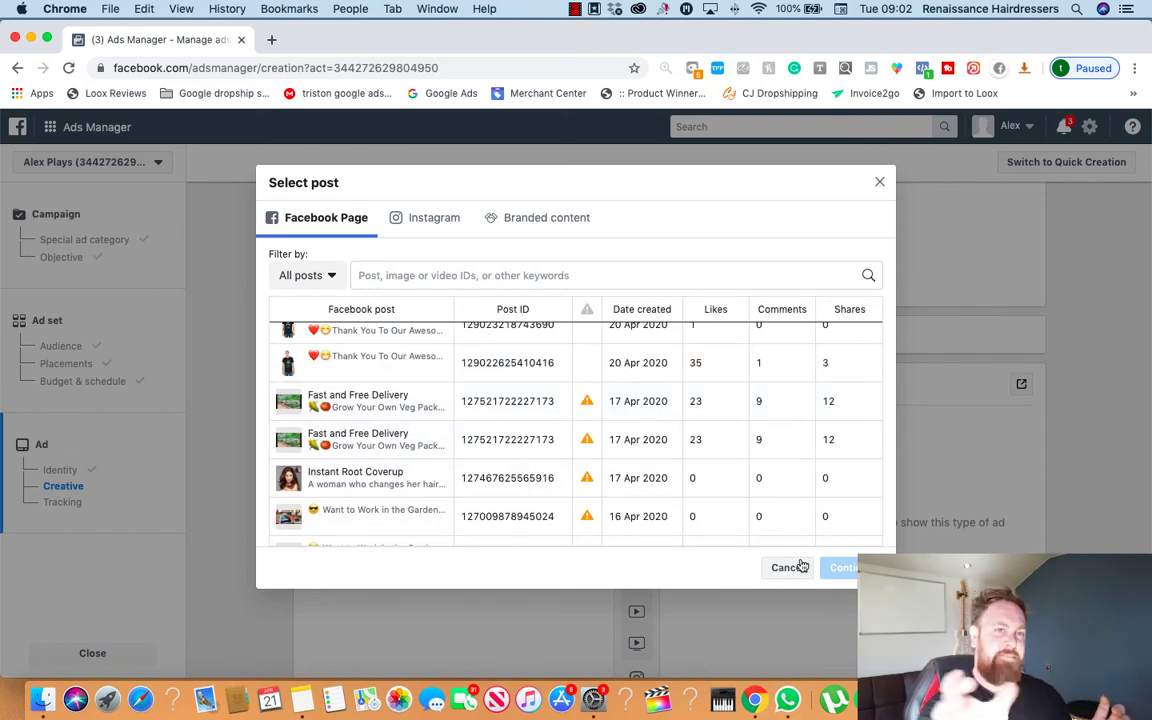
Check the post type filter, keeping all post types, and cancel the post selection without choosing one
scroll(615, 495, "down", 5)
scroll(612, 483, "down", 10)
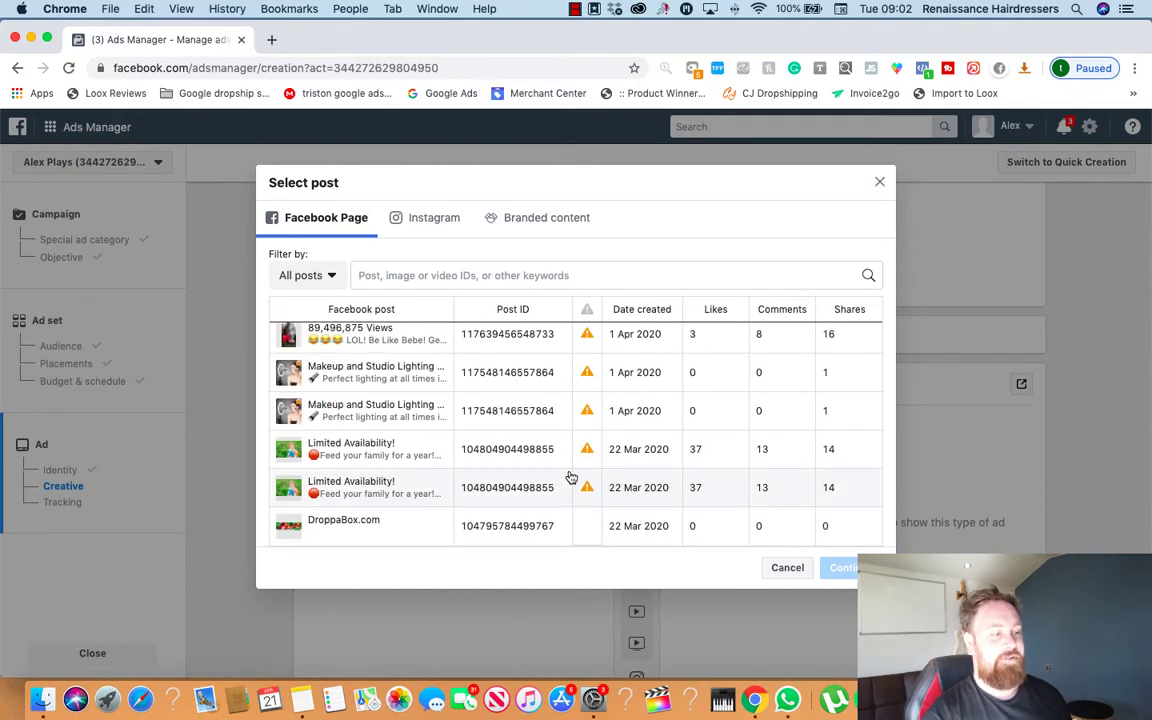
scroll(565, 478, "up", 15)
scroll(559, 476, "down", 10)
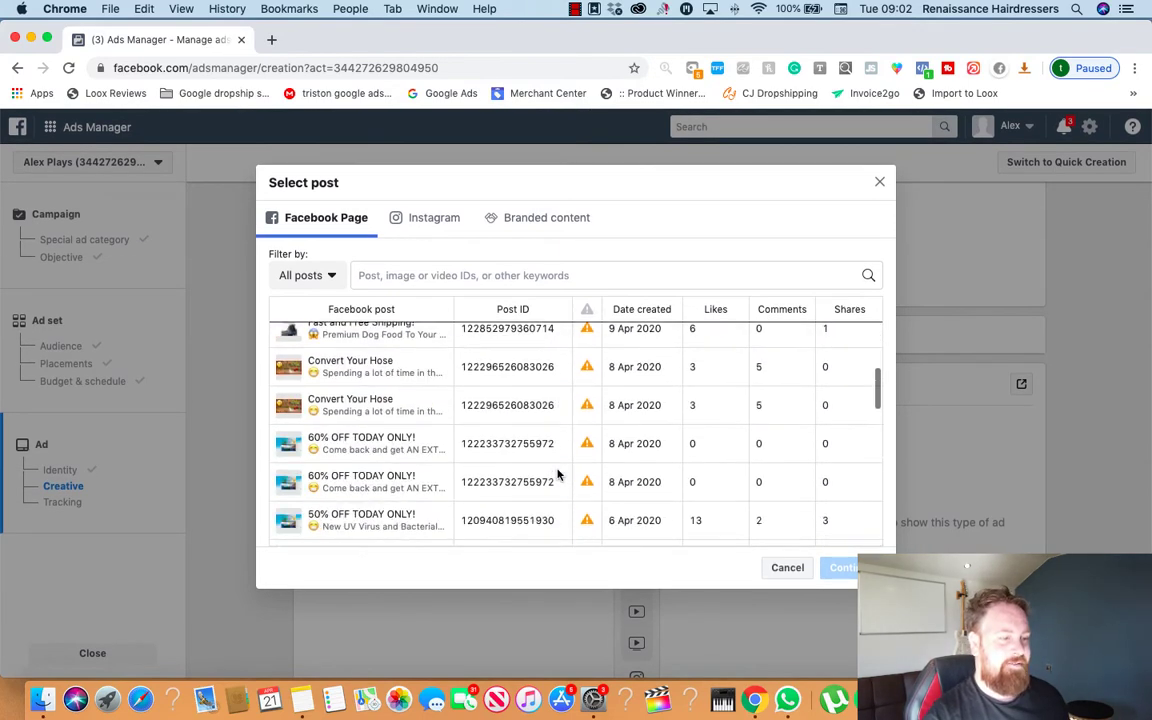
left_click(322, 285)
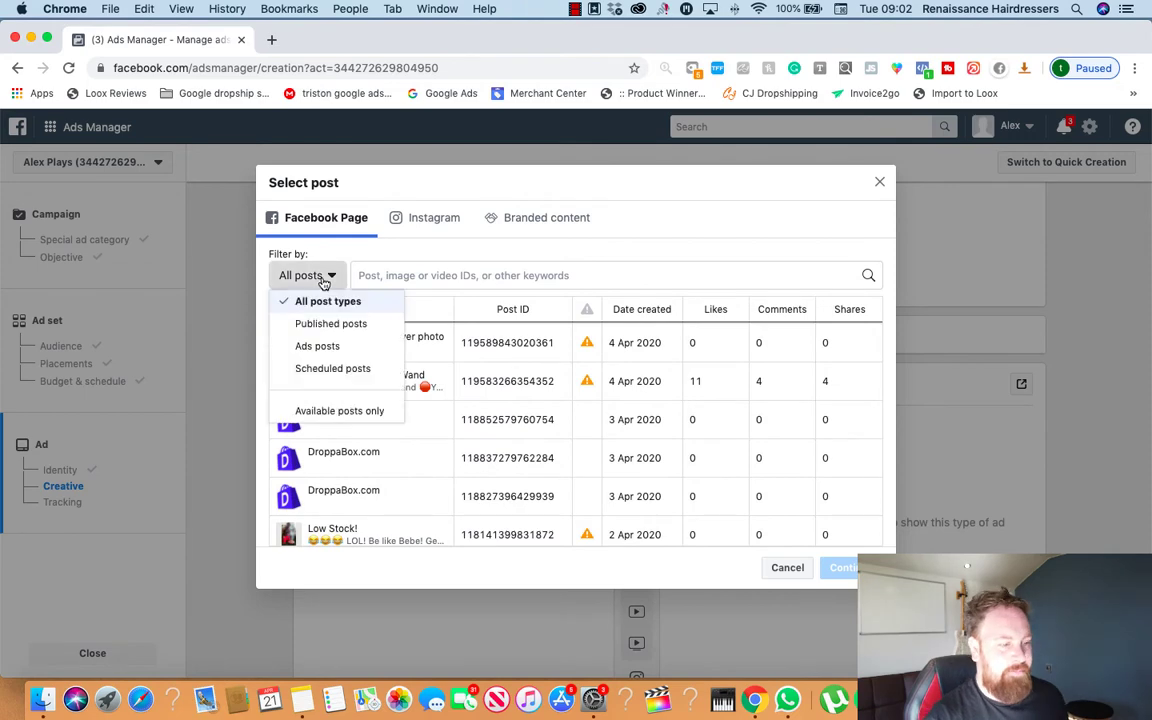
left_click(330, 301)
scroll(540, 450, "down", 8)
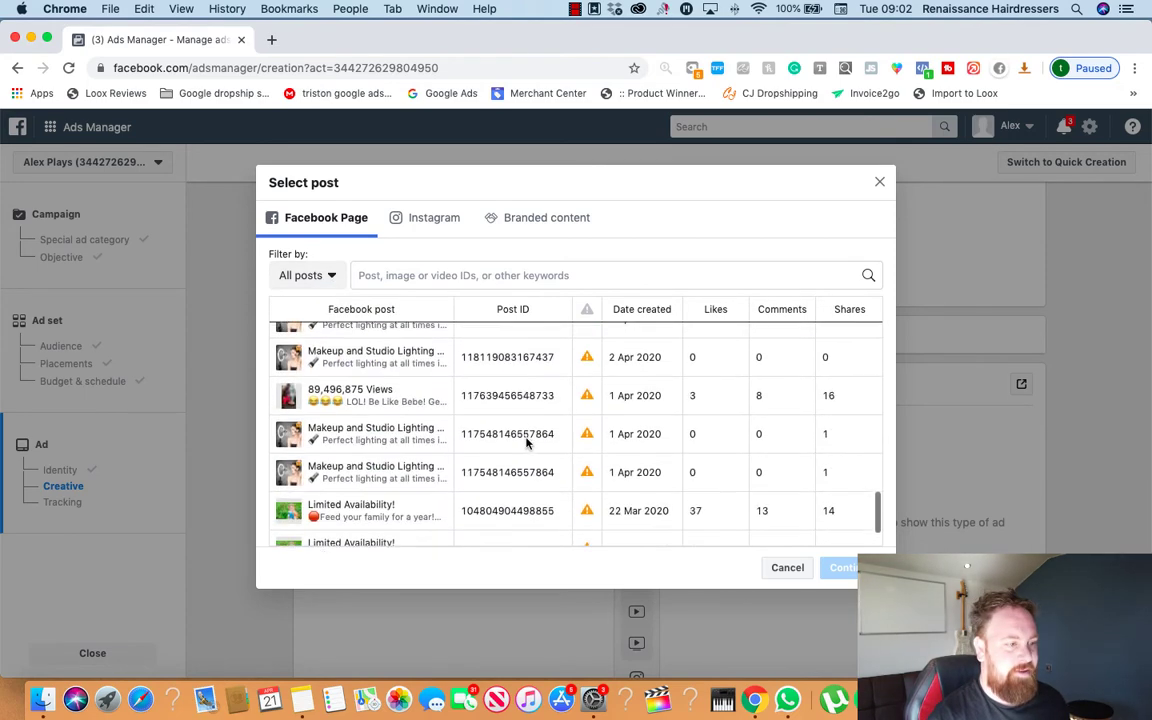
left_click(797, 570)
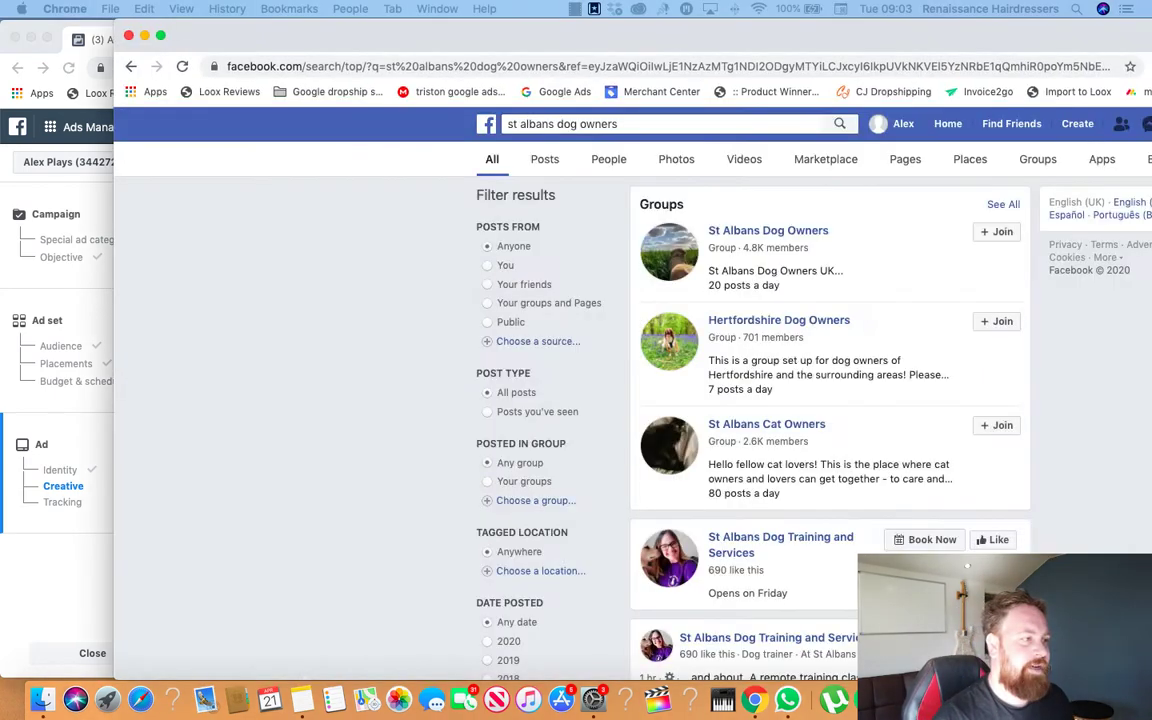
Bring the browser window with the Facebook search results for "st albans dog owners" fully into view over Ads Manager
left_click_drag(1150, 38, 690, 239)
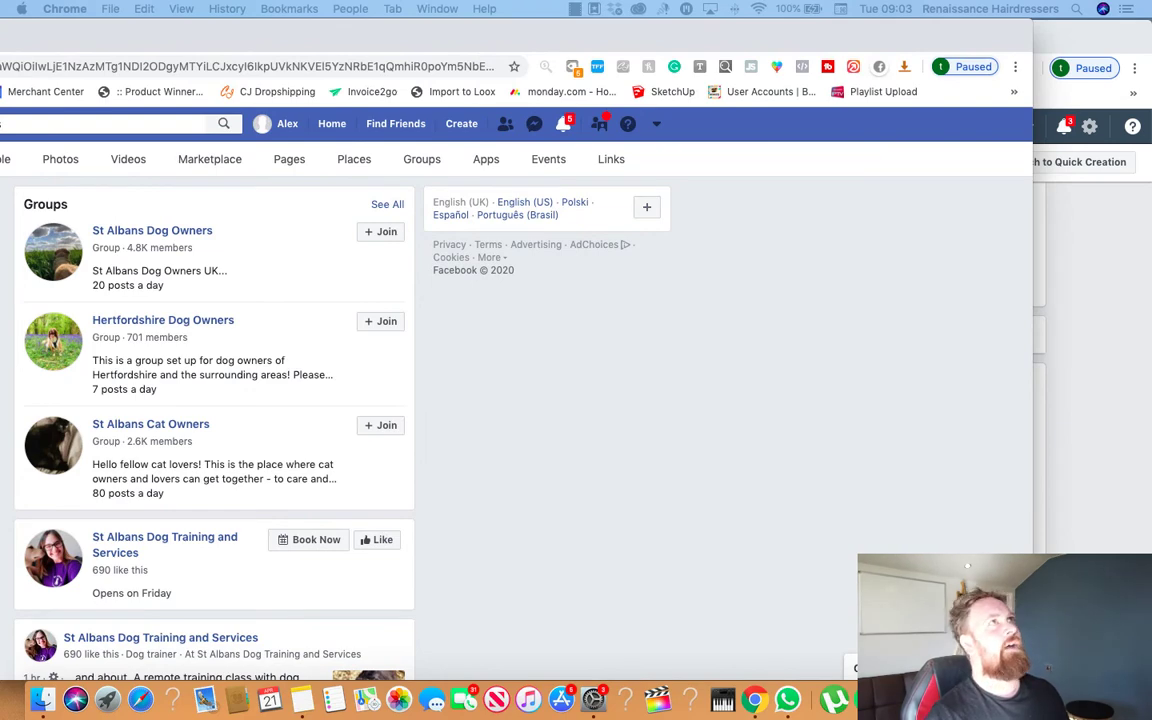
left_click_drag(1030, 650, 698, 662)
left_click_drag(493, 47, 992, 18)
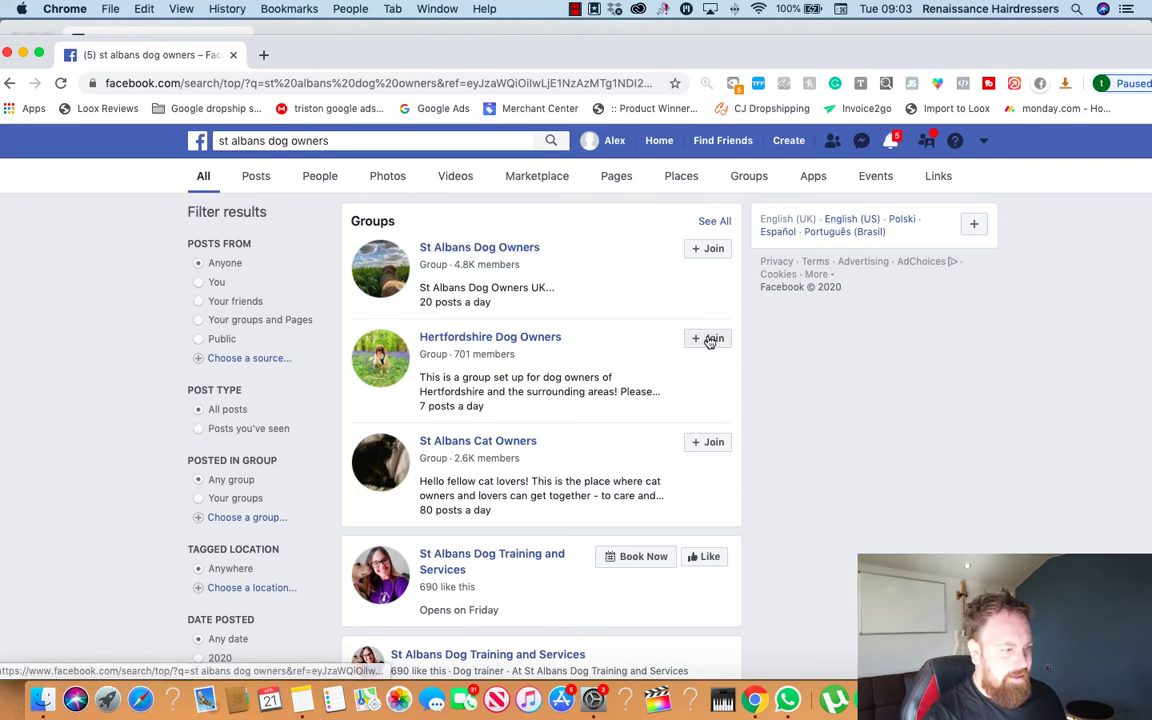
Examine the dog owner groups, pages and posts in the search results, and move that window away from Ads Manager
scroll(578, 483, "down", 3)
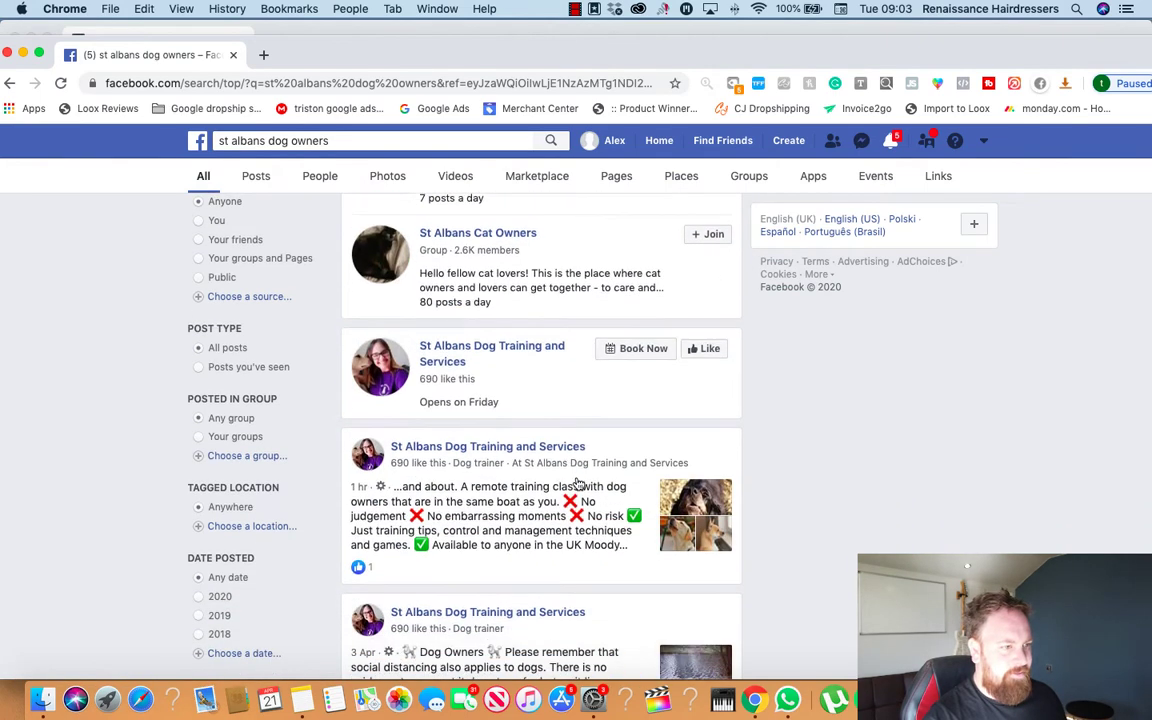
scroll(578, 483, "down", 3)
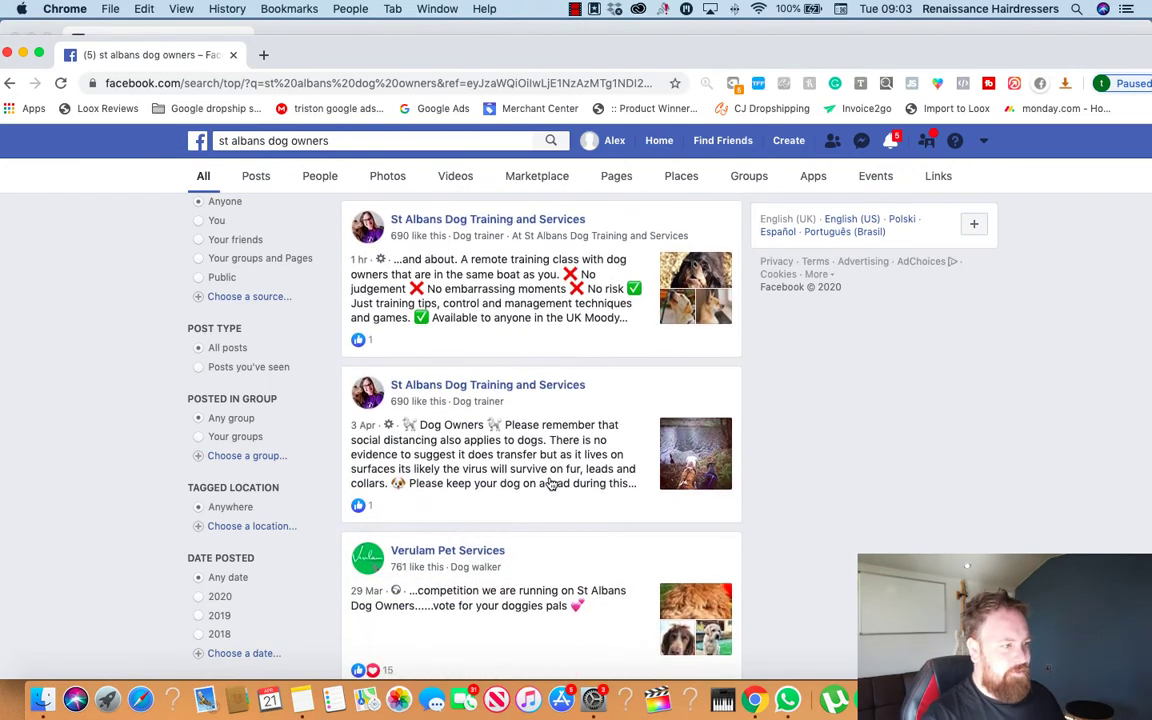
scroll(592, 398, "up", 5)
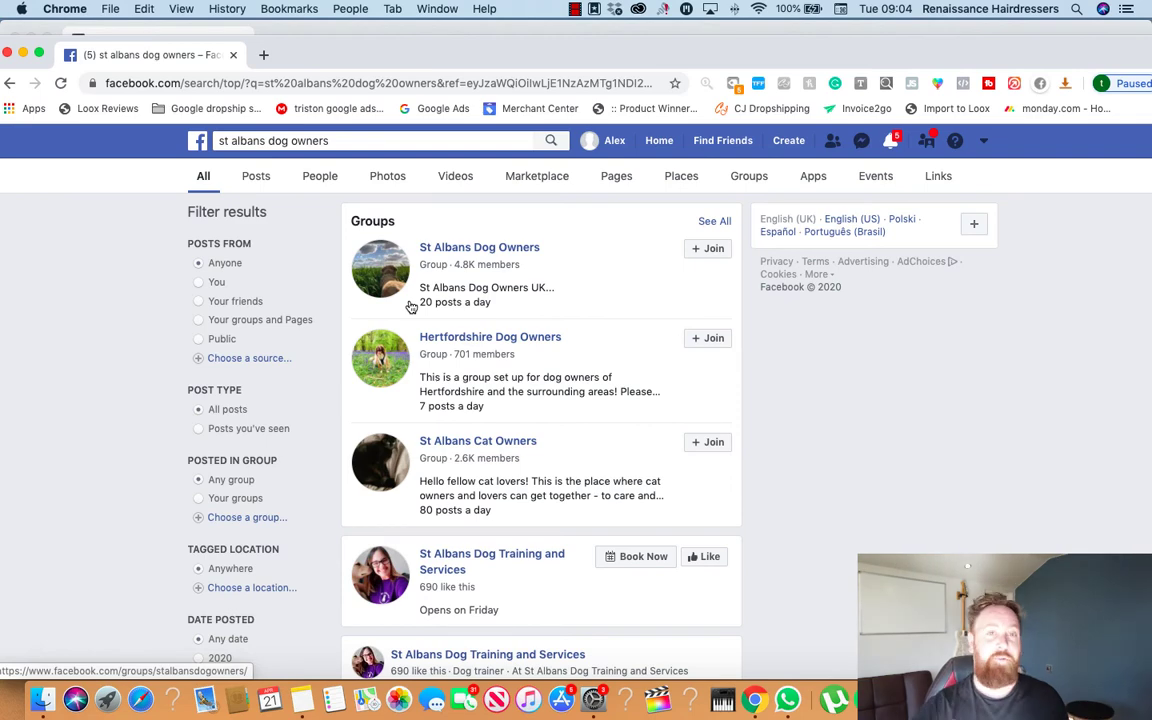
scroll(587, 403, "down", 2)
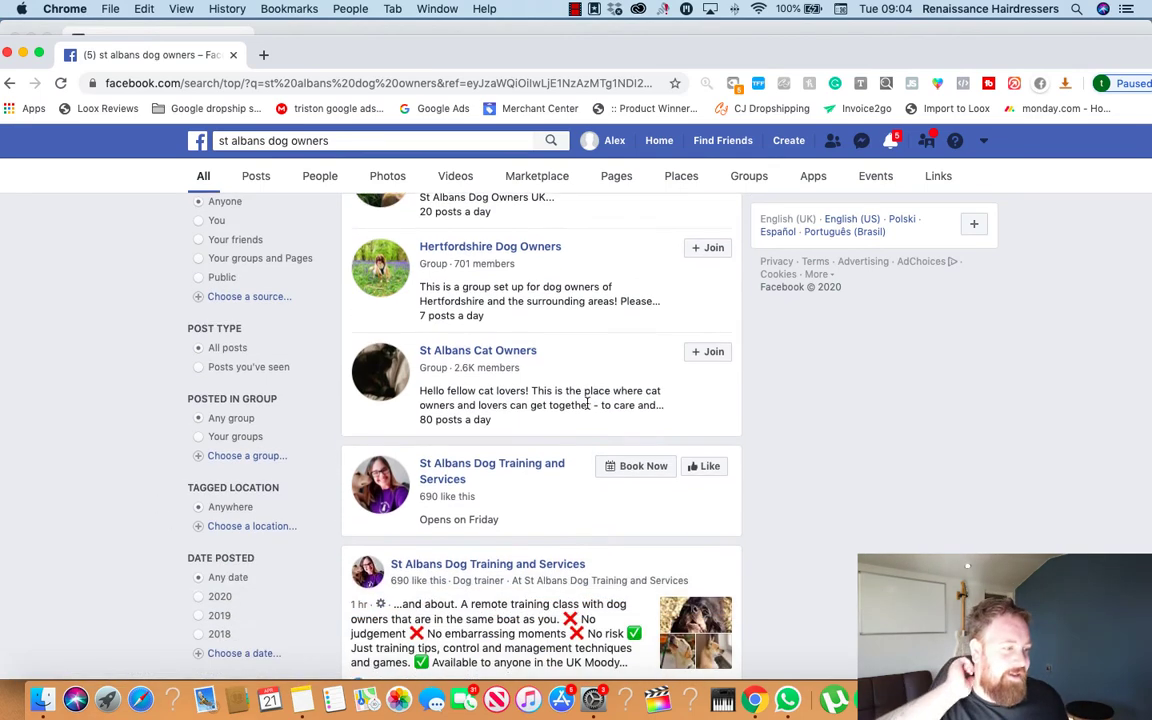
scroll(587, 403, "down", 1)
scroll(587, 403, "up", 3)
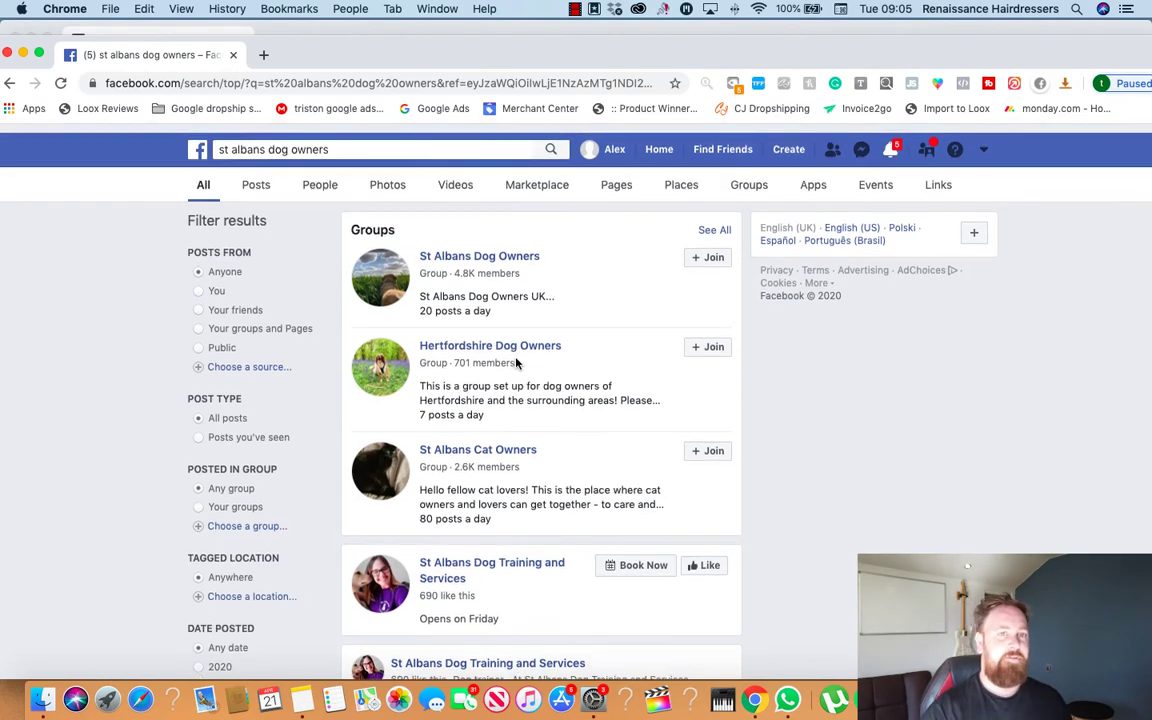
scroll(516, 363, "down", 5)
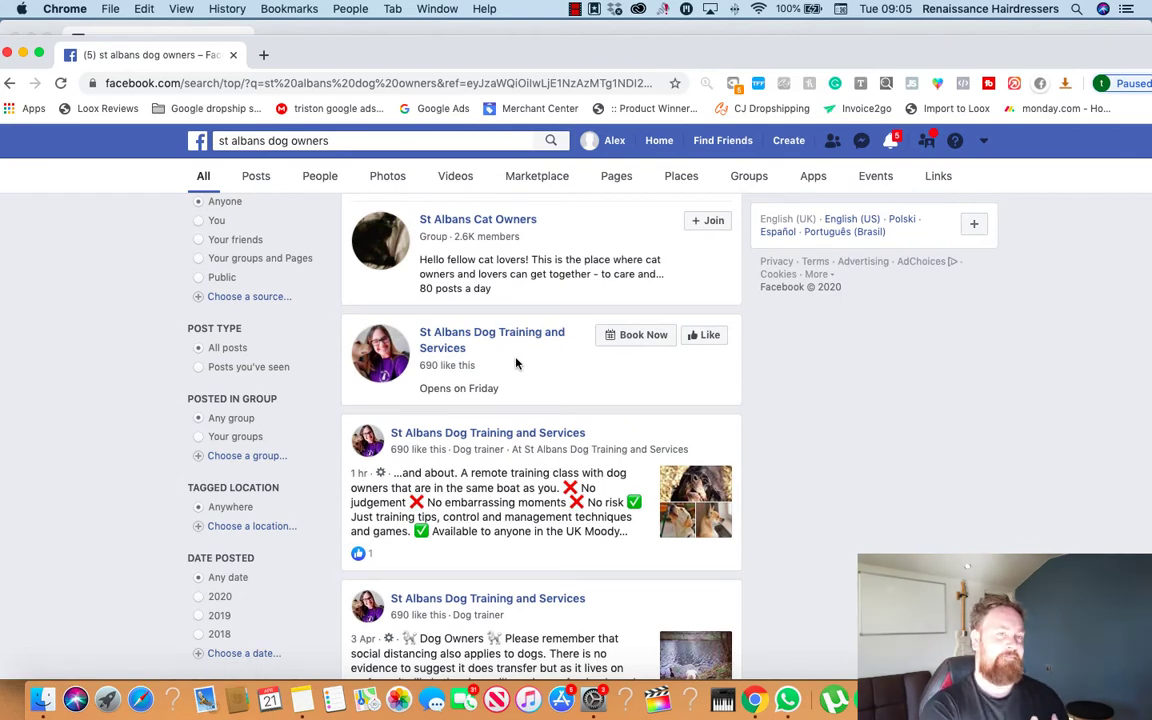
scroll(516, 365, "up", 5)
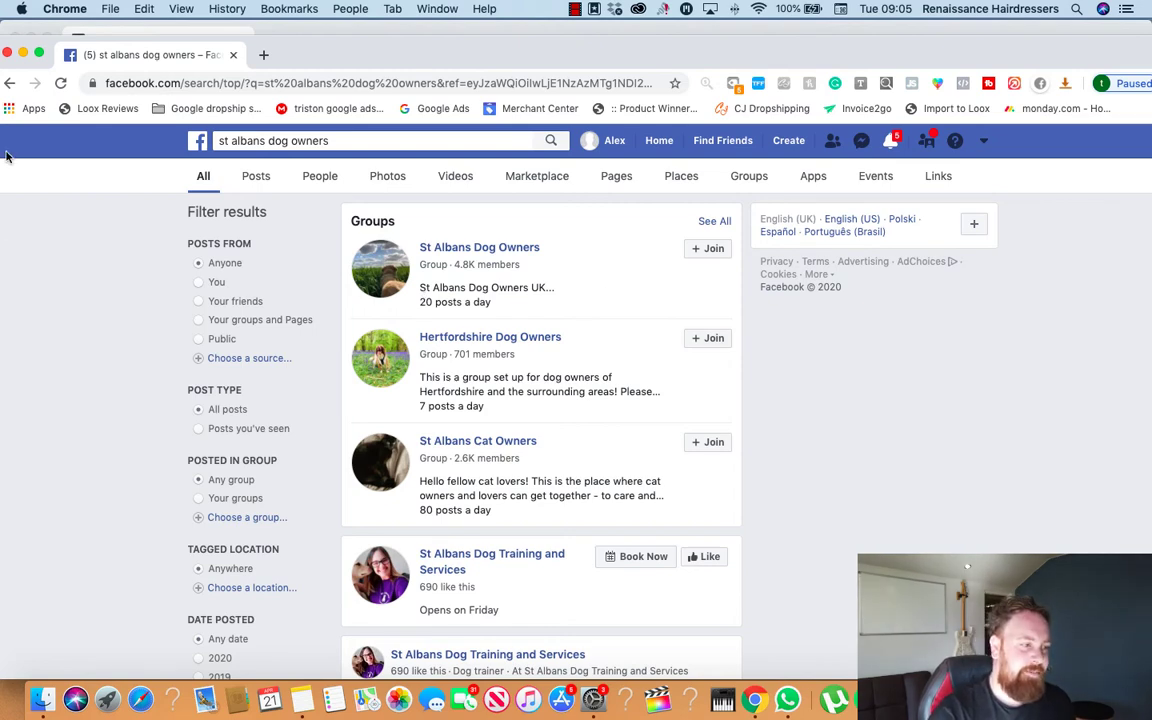
left_click_drag(270, 40, 1078, 26)
left_click_drag(1143, 5, 1151, 30)
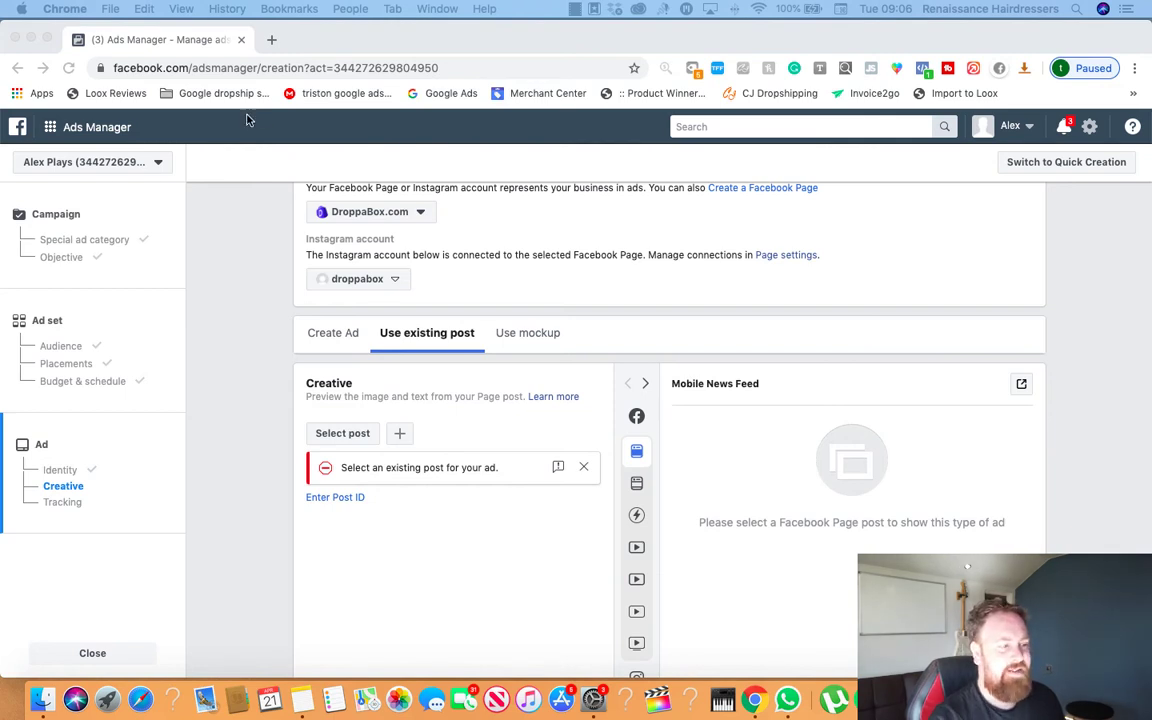
Leave the unfinished campaign for the Ads Manager campaign list, discarding the unsaved changes
left_click(68, 129)
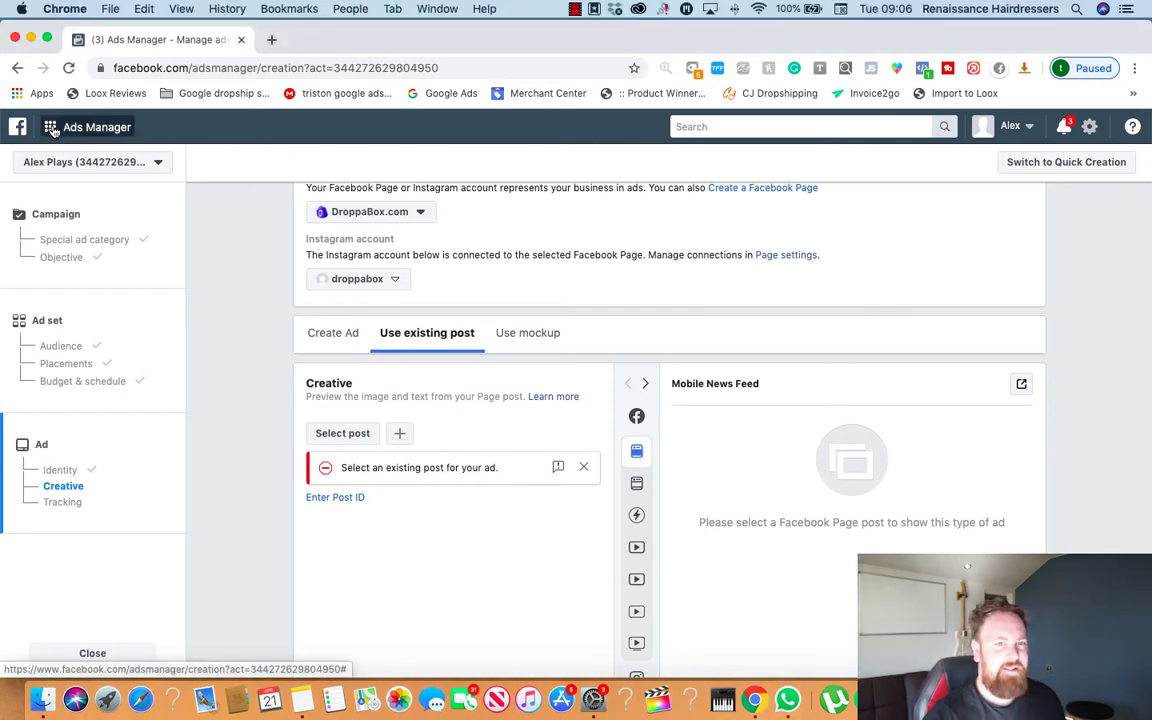
left_click(52, 129)
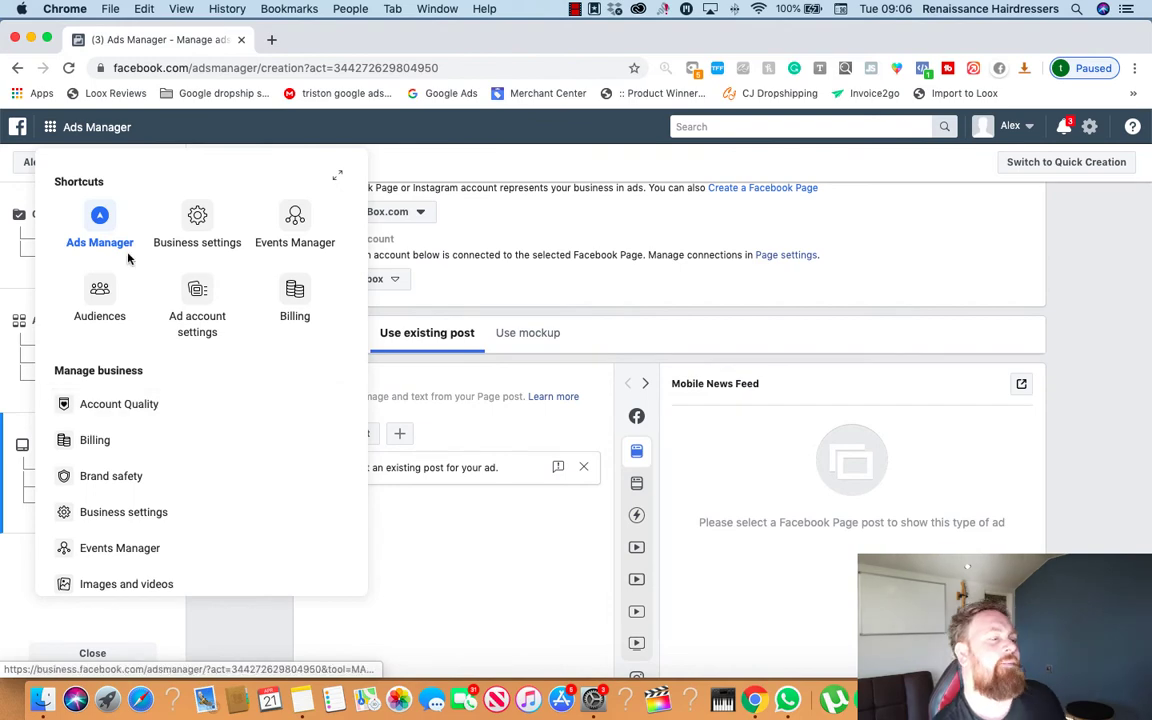
left_click(96, 211)
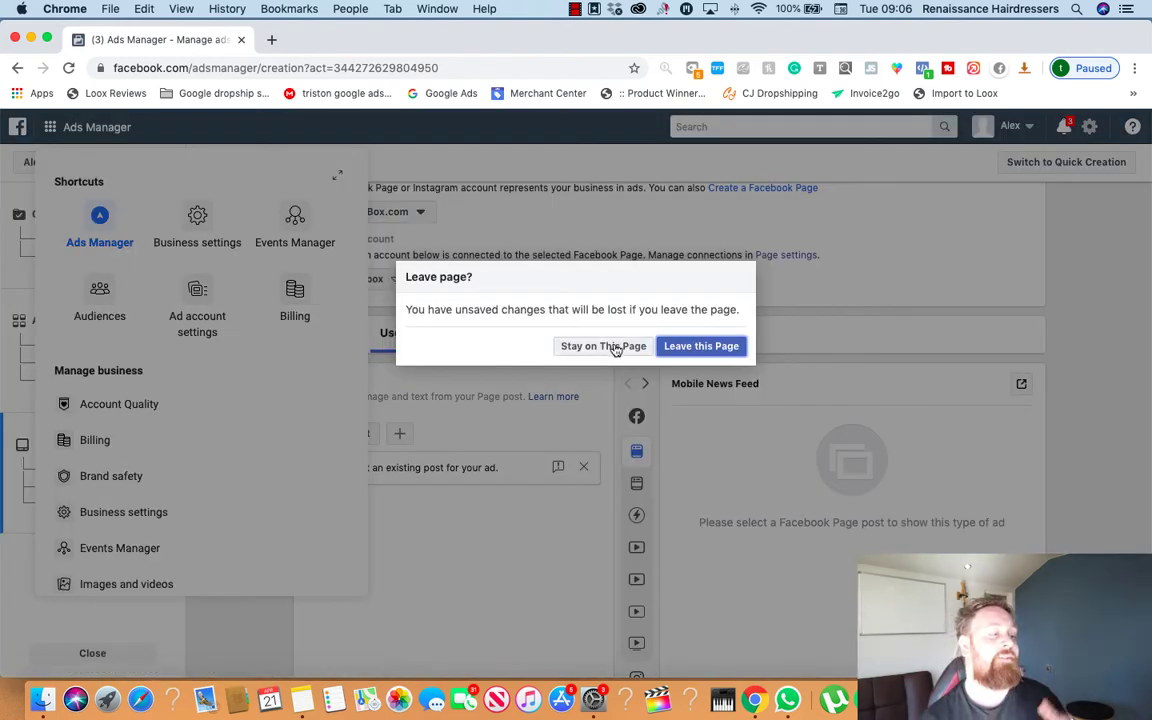
left_click(664, 346)
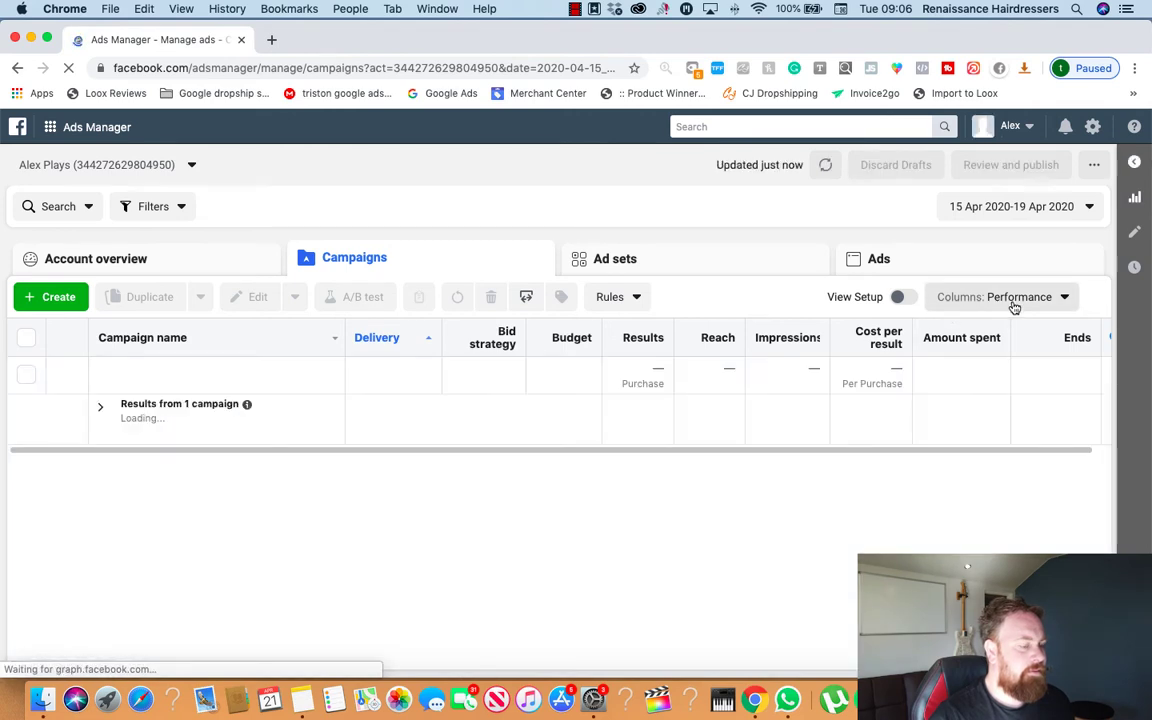
Apply the saved custom column preset to the campaigns table and review its cost, frequency and click columns
left_click(1014, 300)
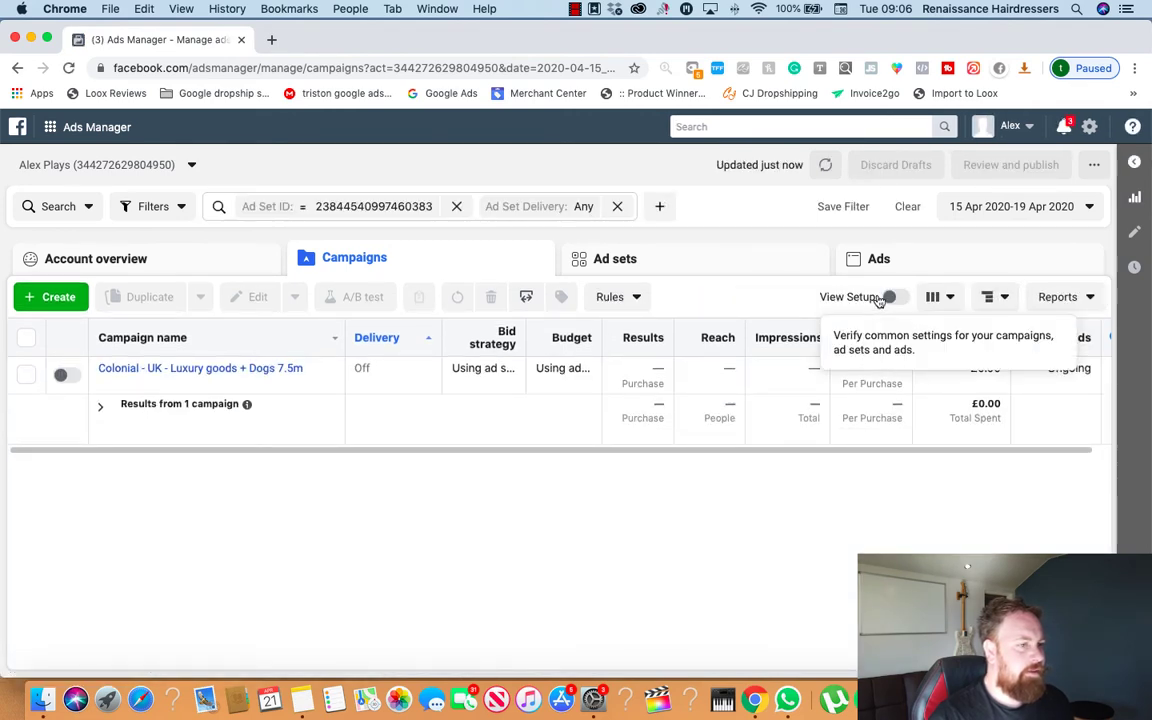
left_click(936, 298)
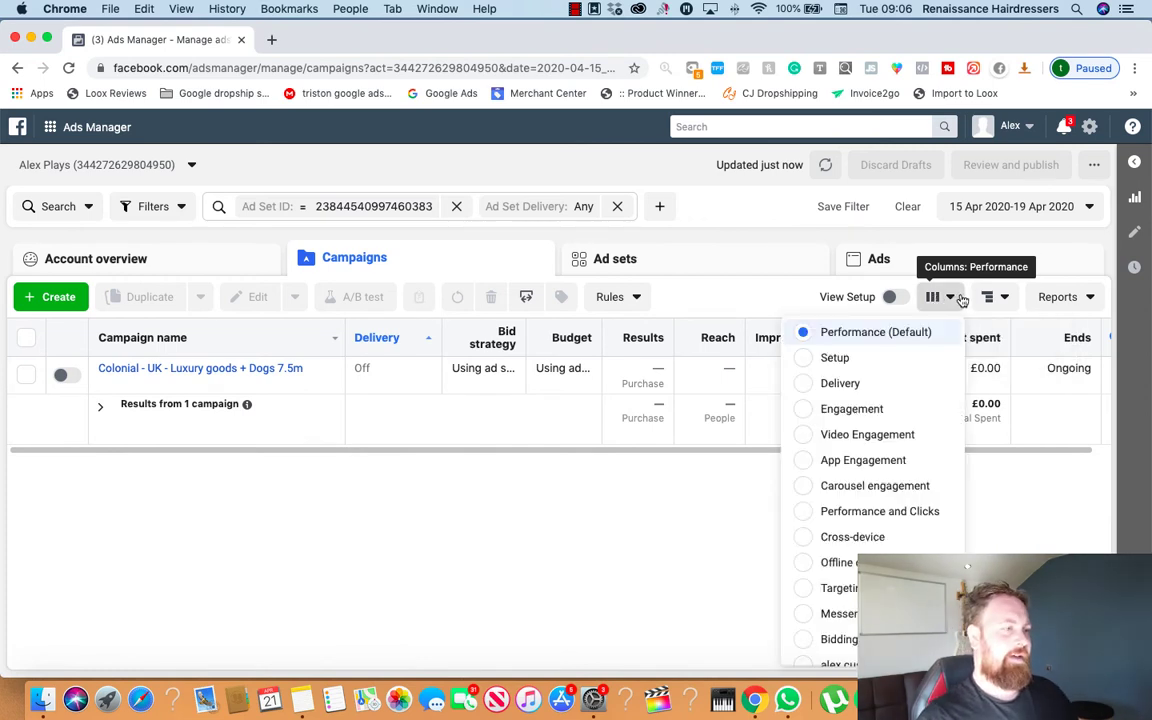
scroll(870, 490, "down", 3)
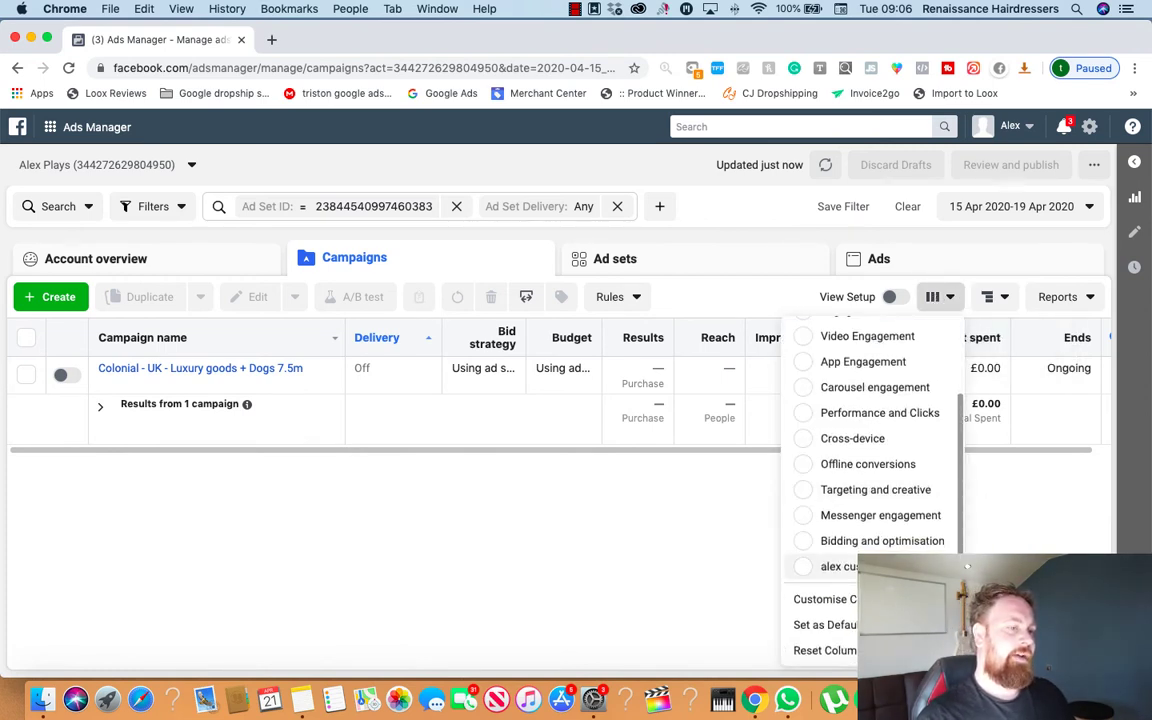
left_click(832, 566)
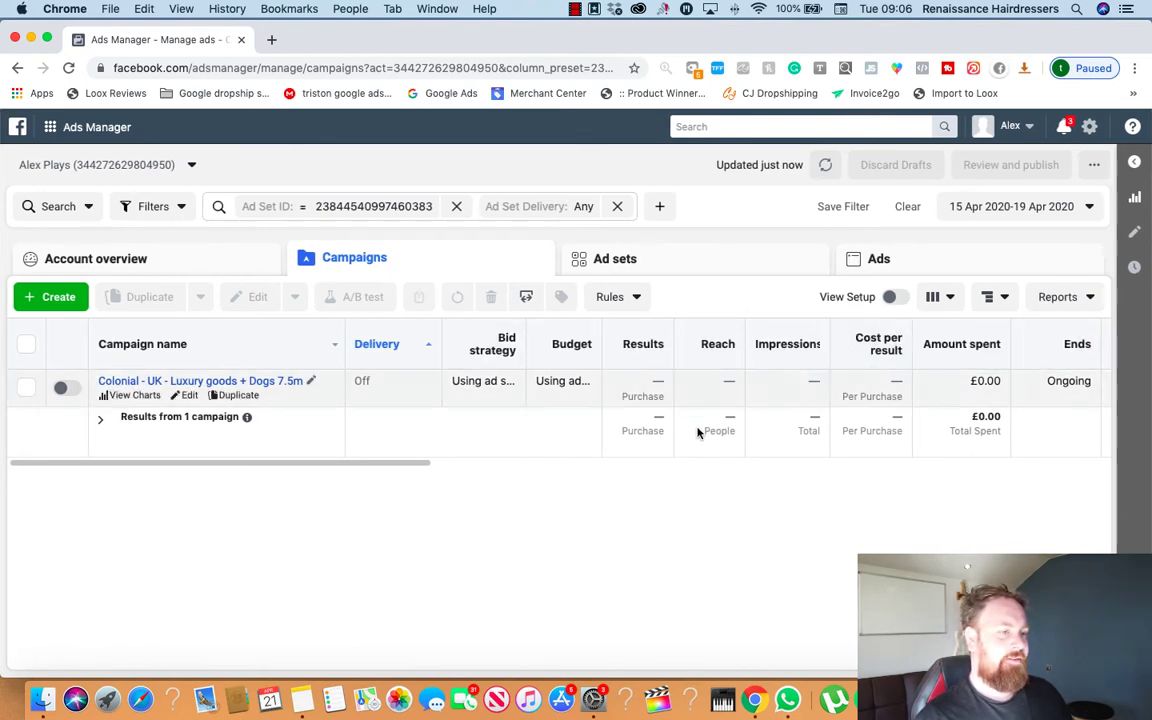
scroll(573, 407, "right", 5)
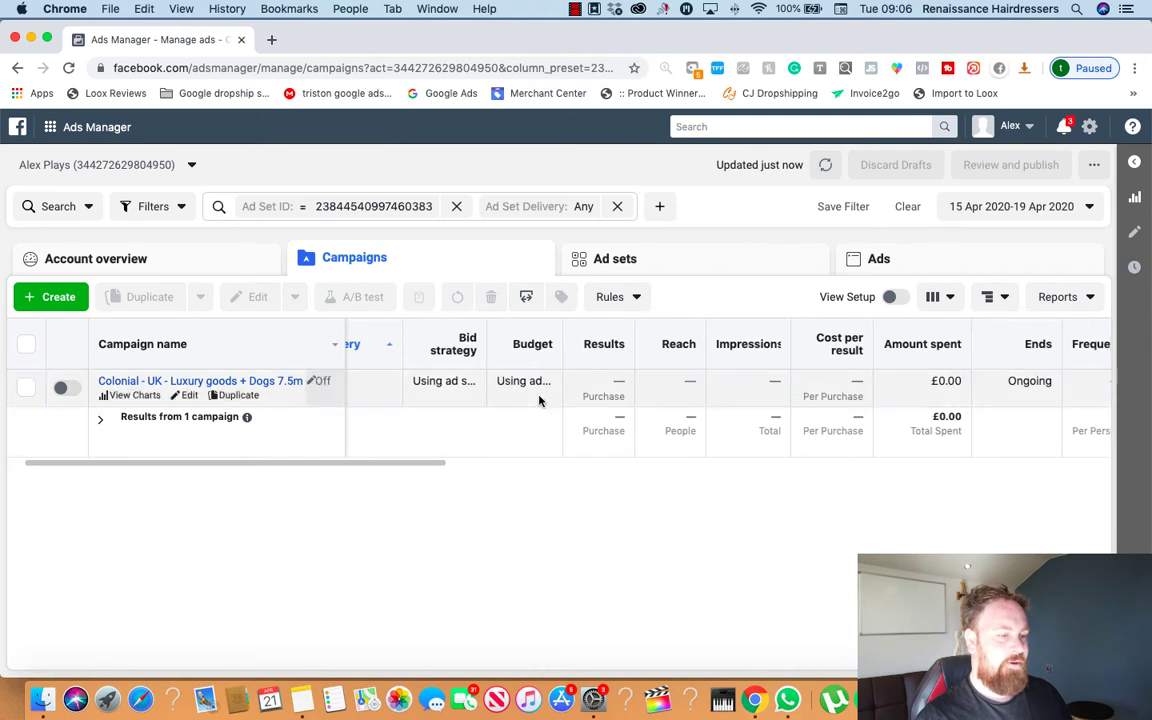
scroll(484, 393, "right", 2)
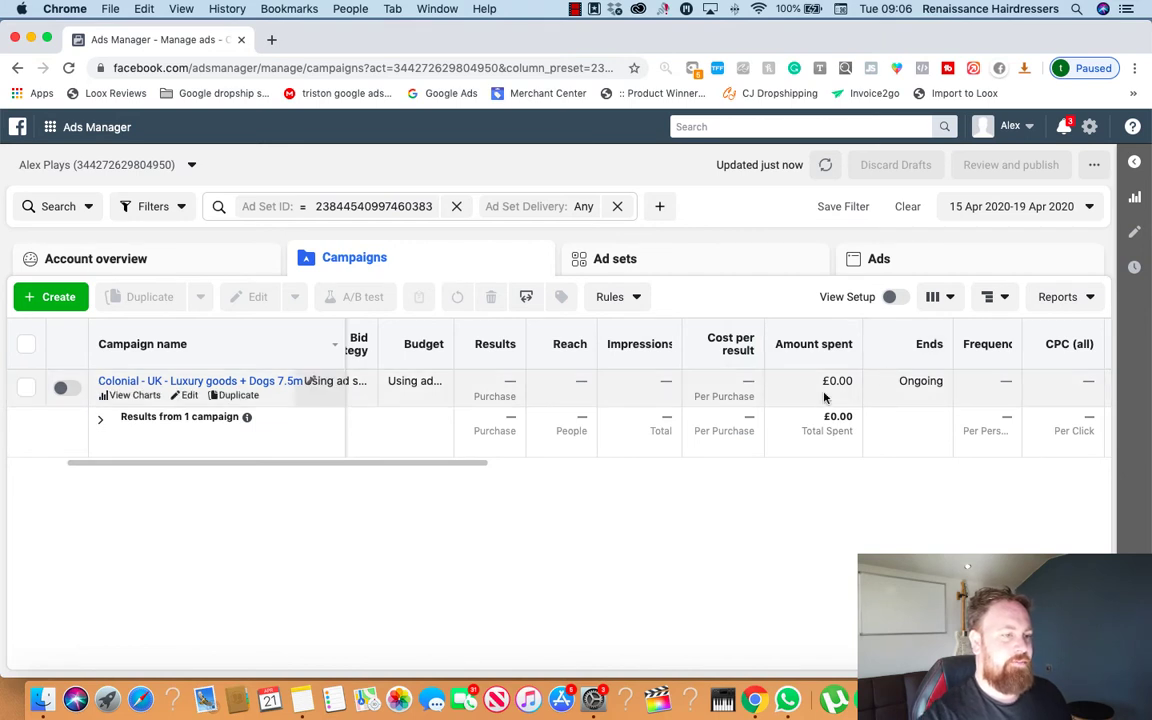
scroll(740, 390, "right", 10)
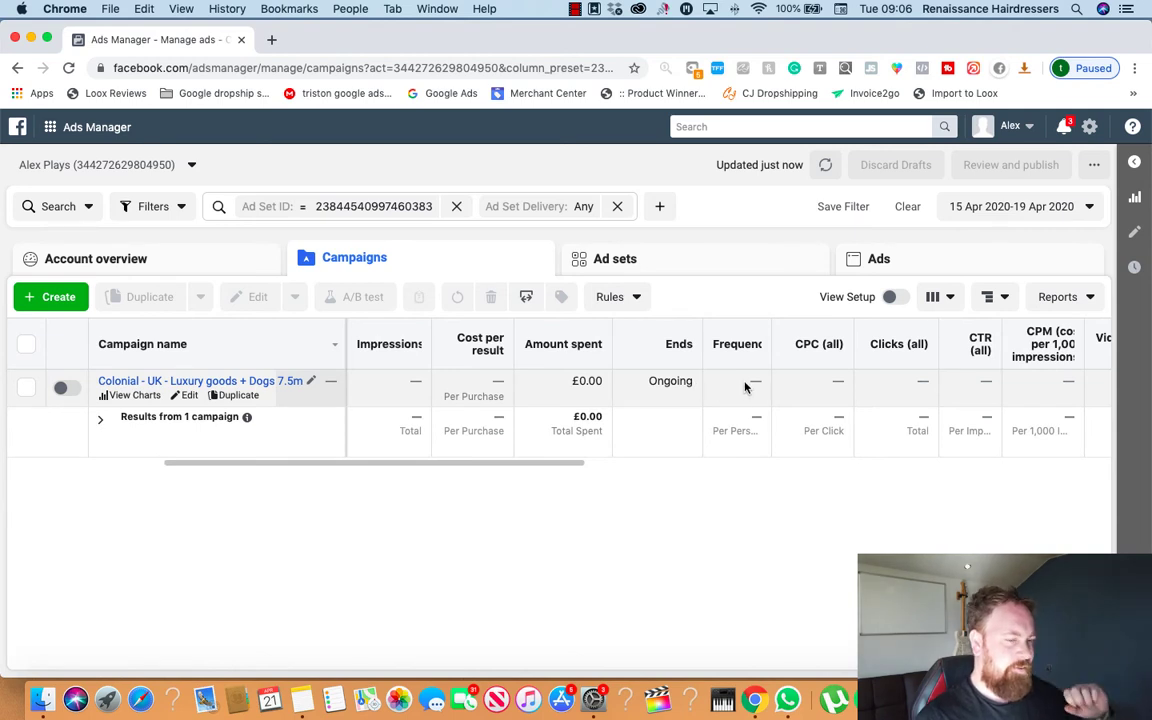
Check the ad account's overview and return to the campaigns list
left_click(189, 262)
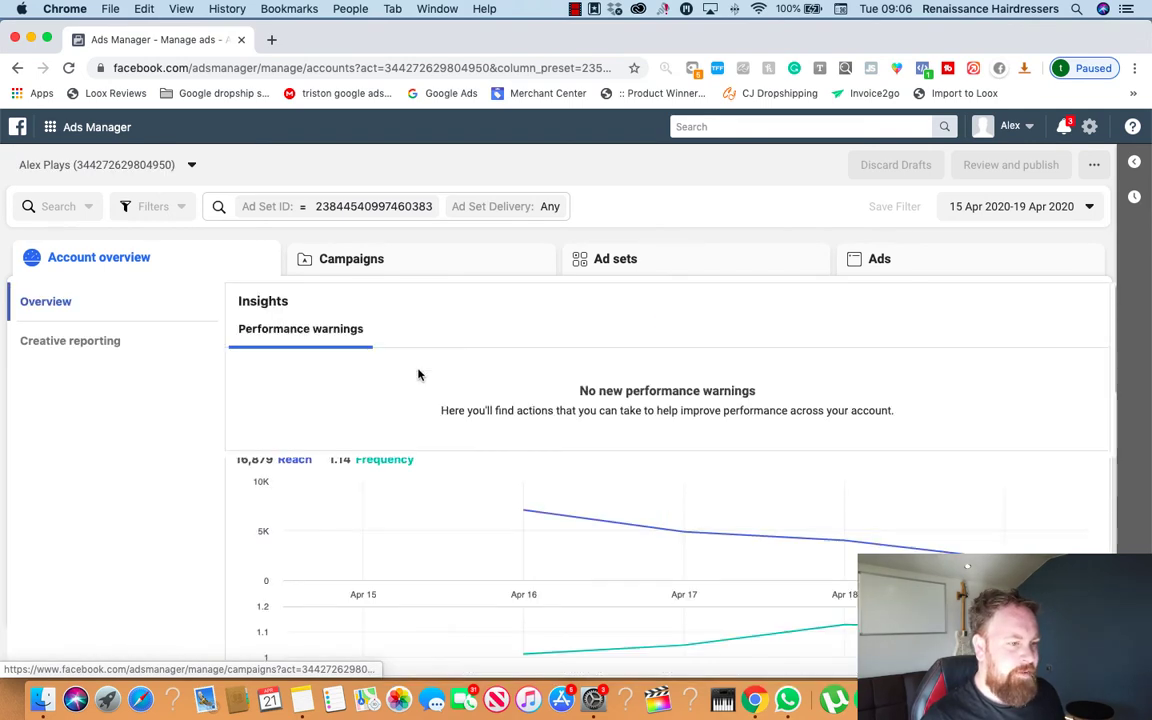
left_click(351, 264)
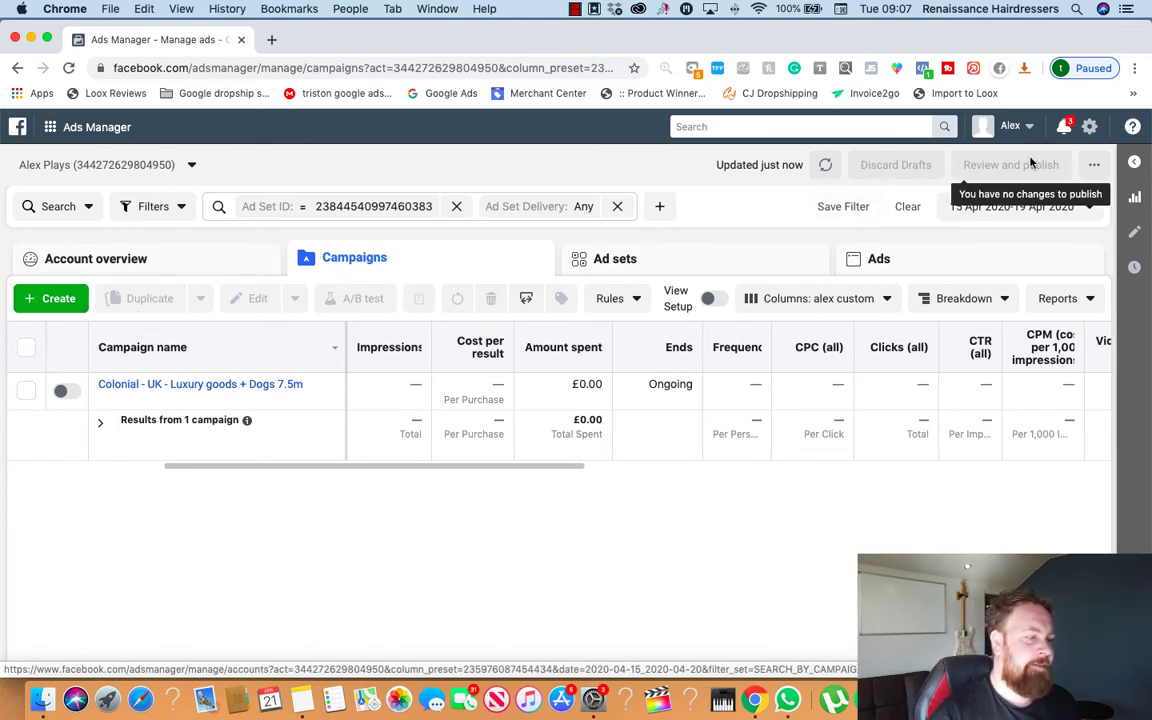
Check the ad sets, return to the campaigns list, reload it and clear the ad set ID and delivery filters
left_click(619, 259)
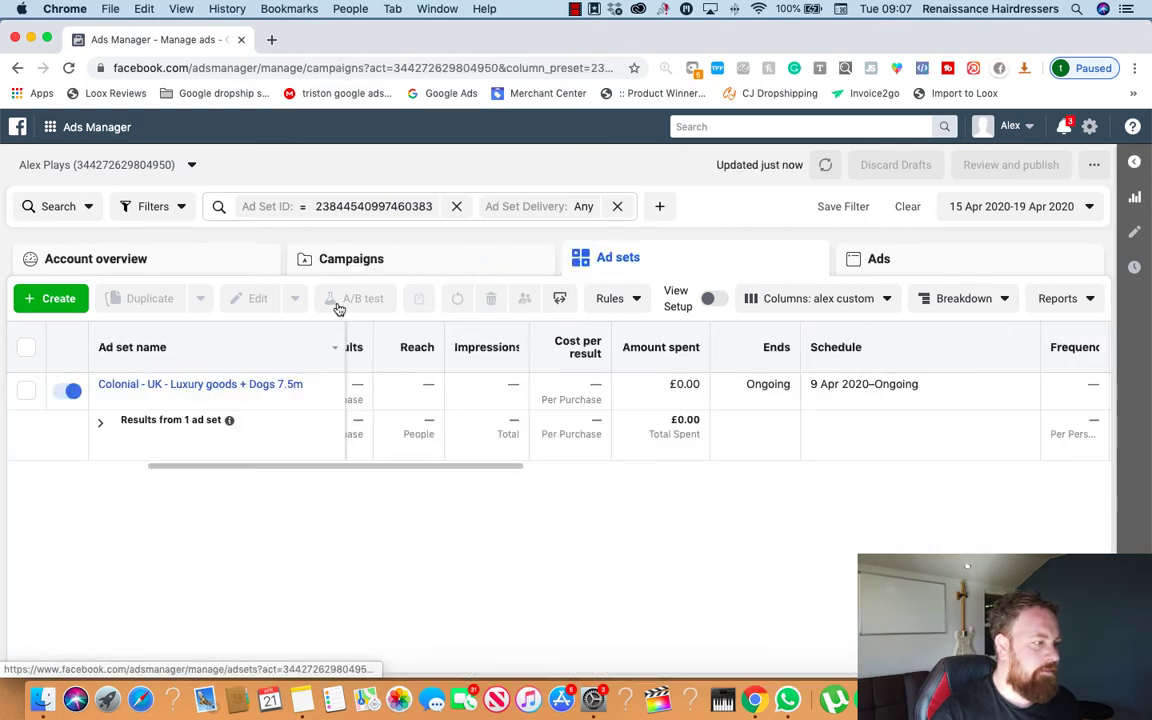
left_click(305, 274)
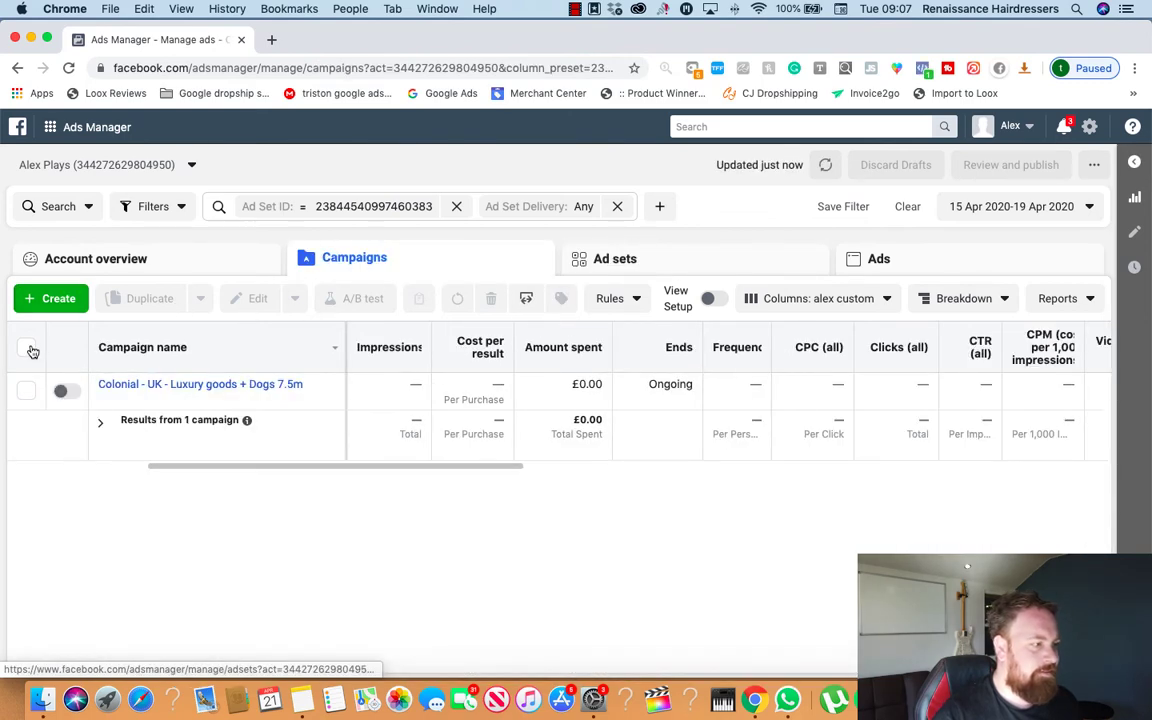
left_click(69, 68)
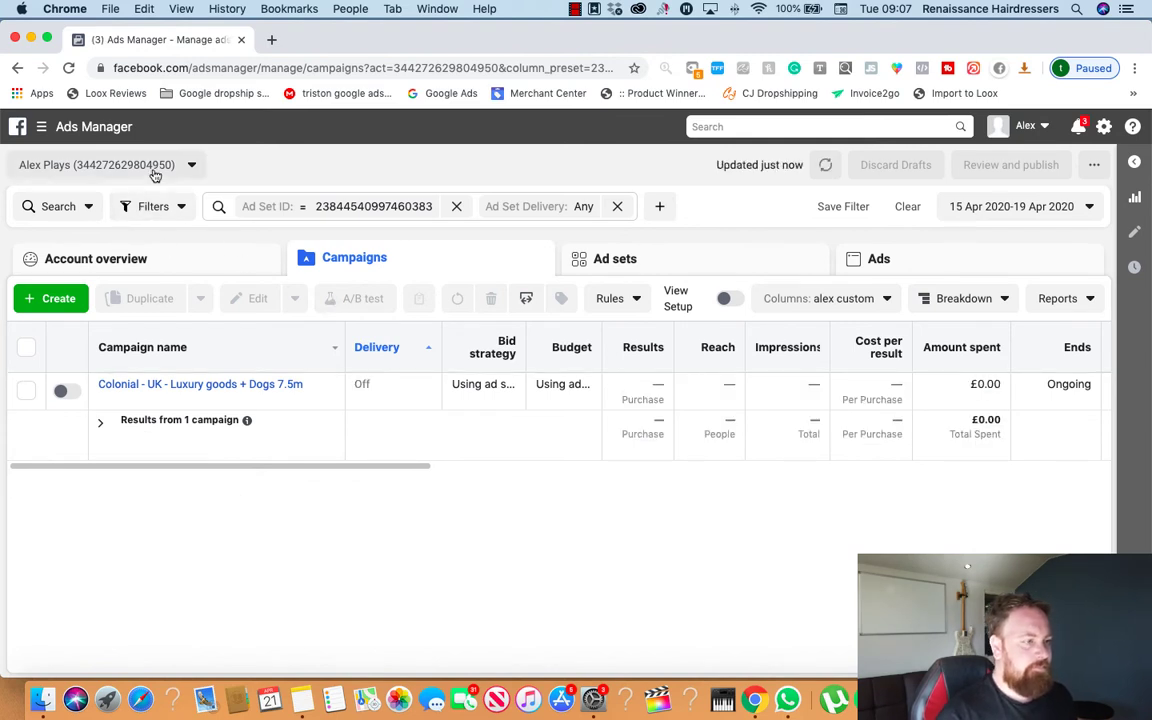
left_click(1052, 208)
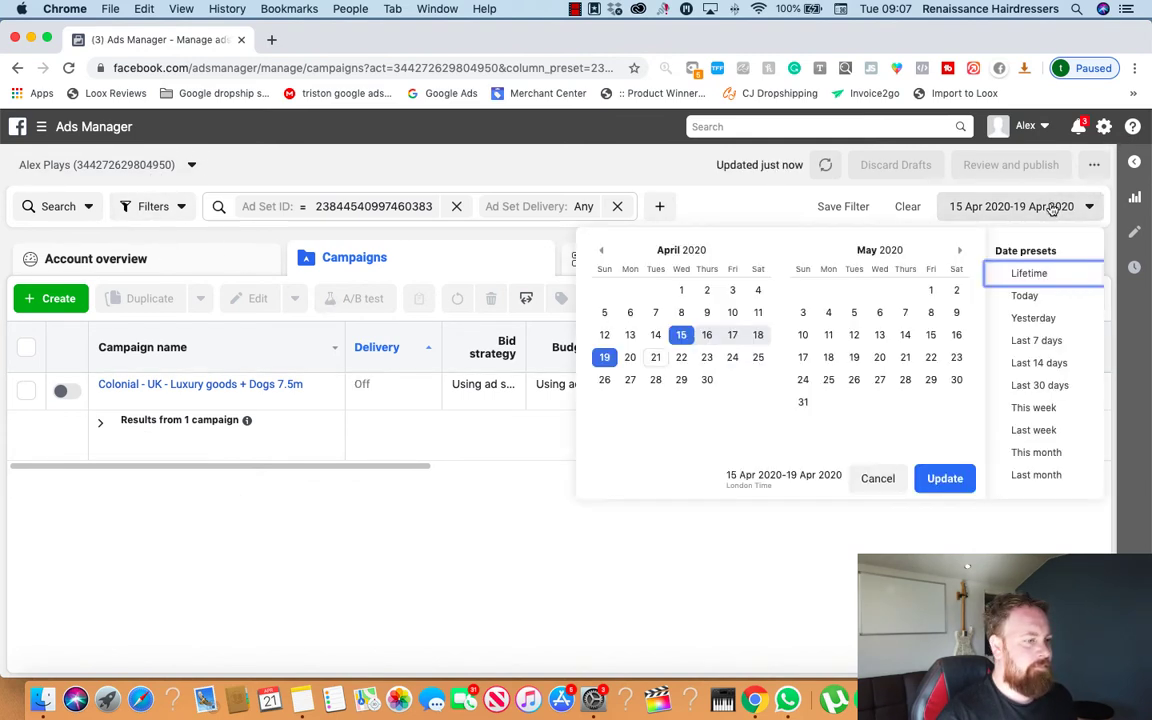
left_click(907, 207)
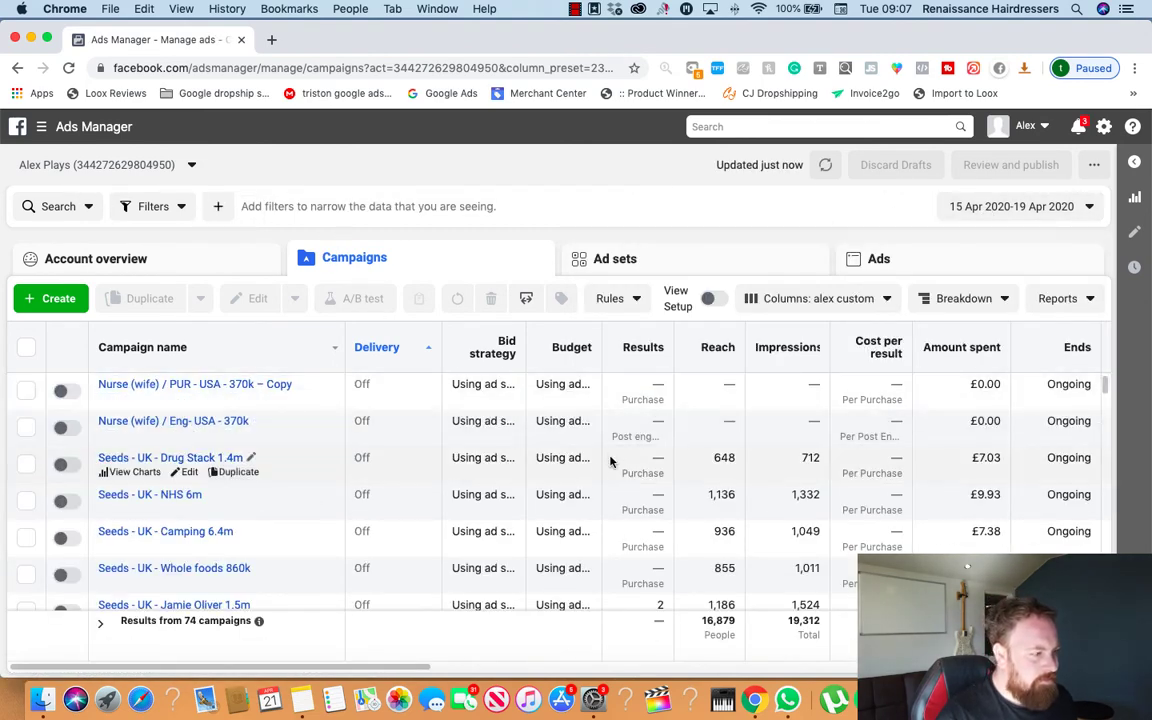
Examine all the custom columns of the campaigns table, from reach and amount spent to adds to cart, purchase ROAS and purchases
scroll(868, 400, "right", 6)
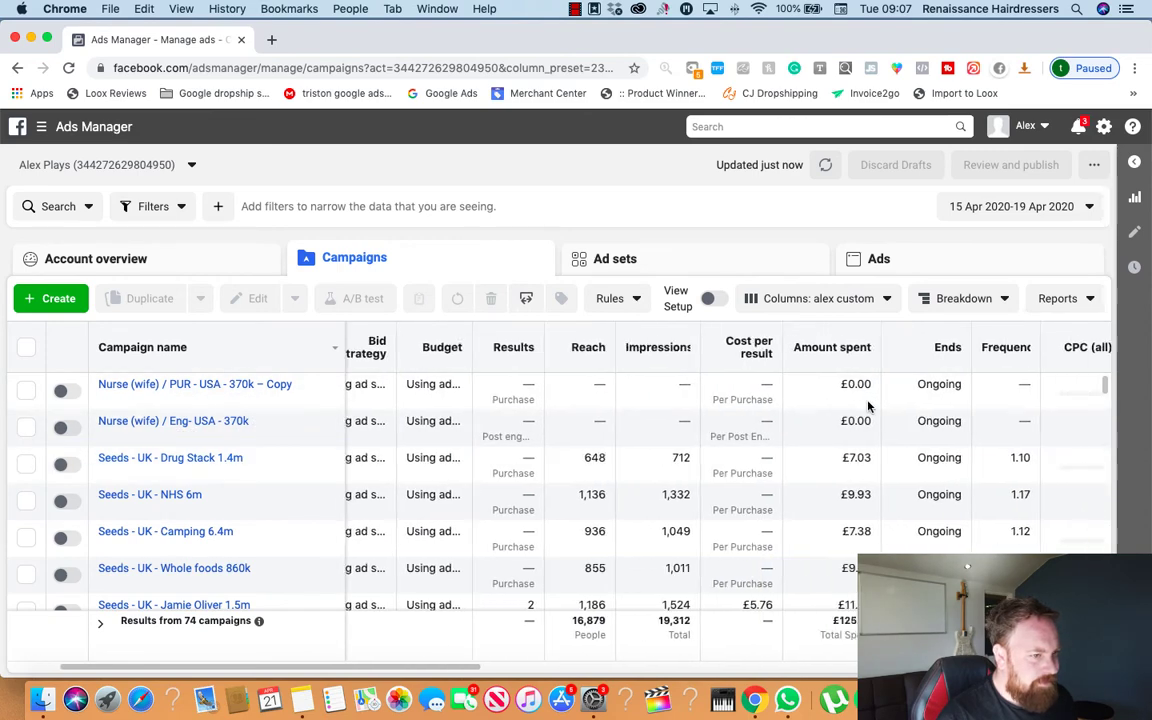
scroll(866, 406, "right", 8)
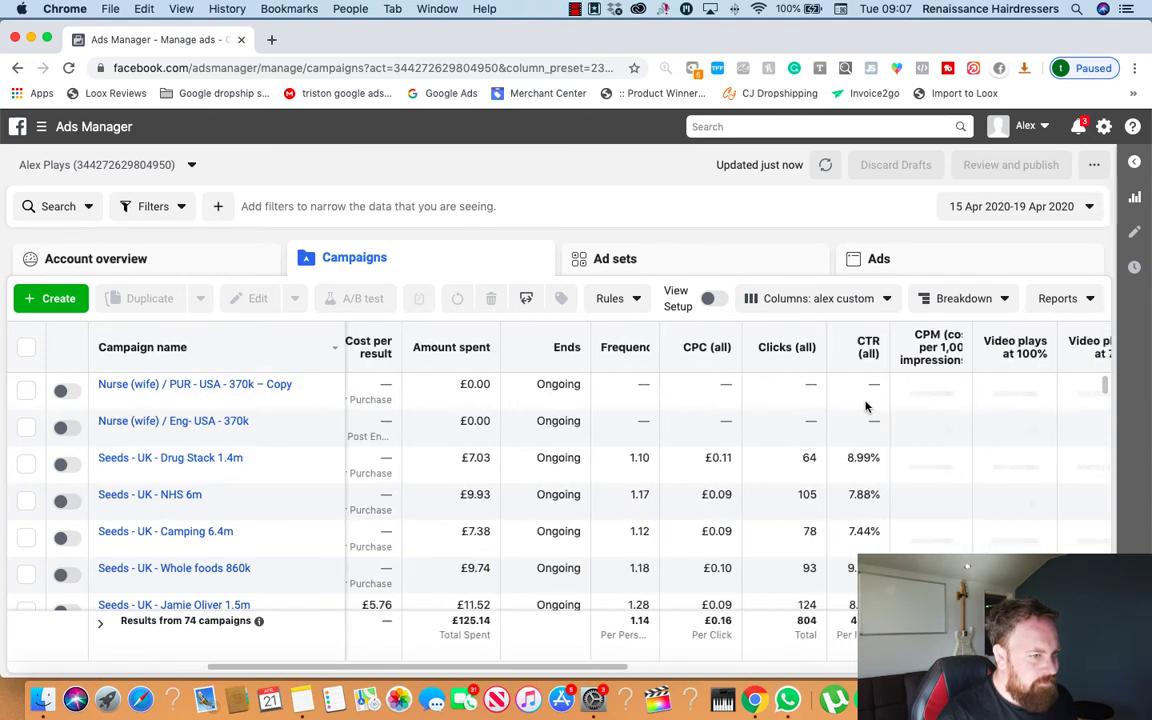
scroll(866, 406, "right", 8)
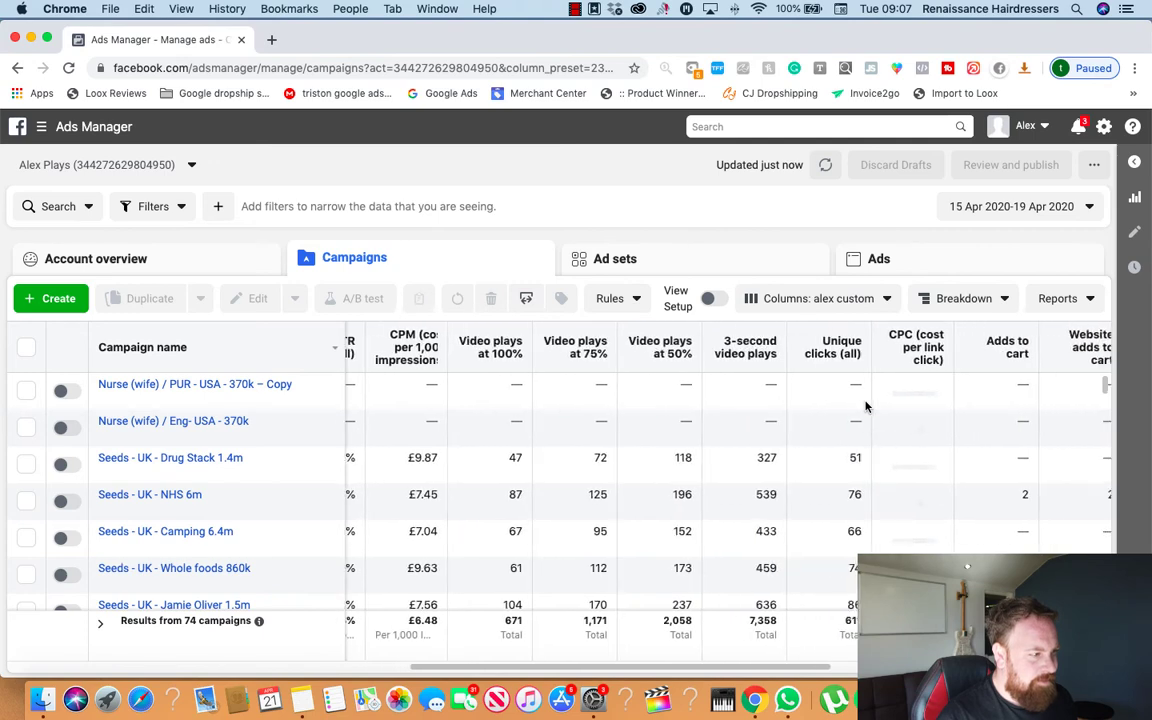
scroll(866, 406, "right", 8)
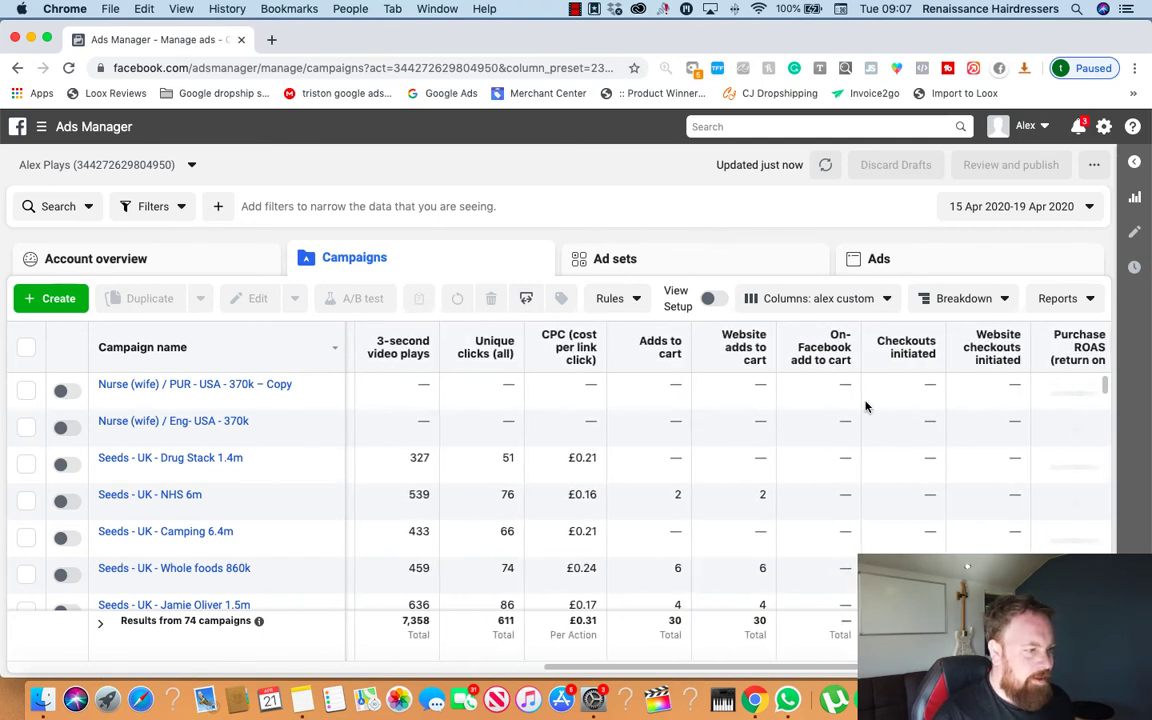
scroll(866, 406, "right", 3)
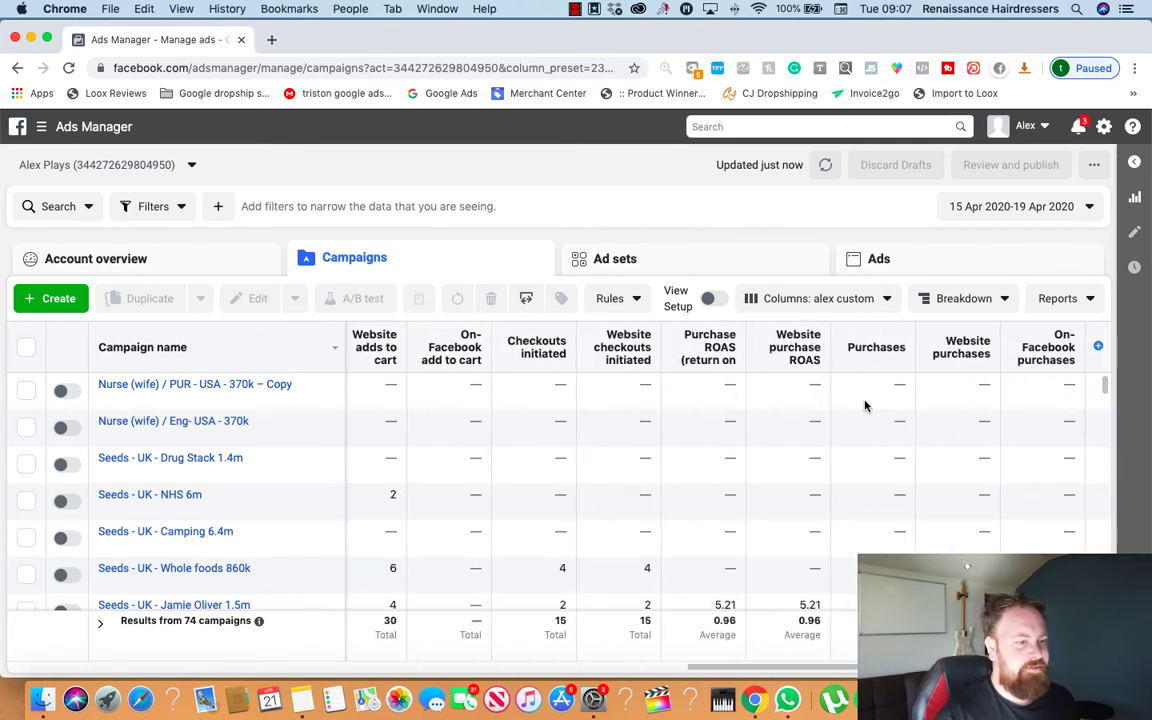
scroll(532, 404, "left", 3)
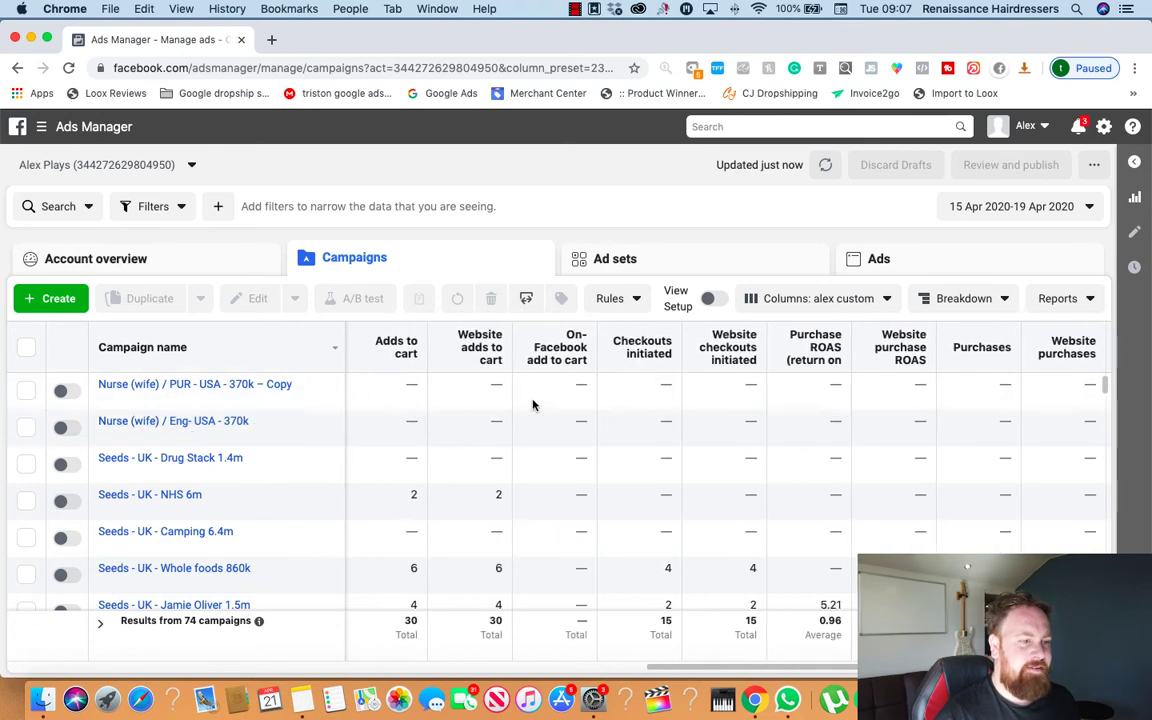
scroll(533, 404, "left", 5)
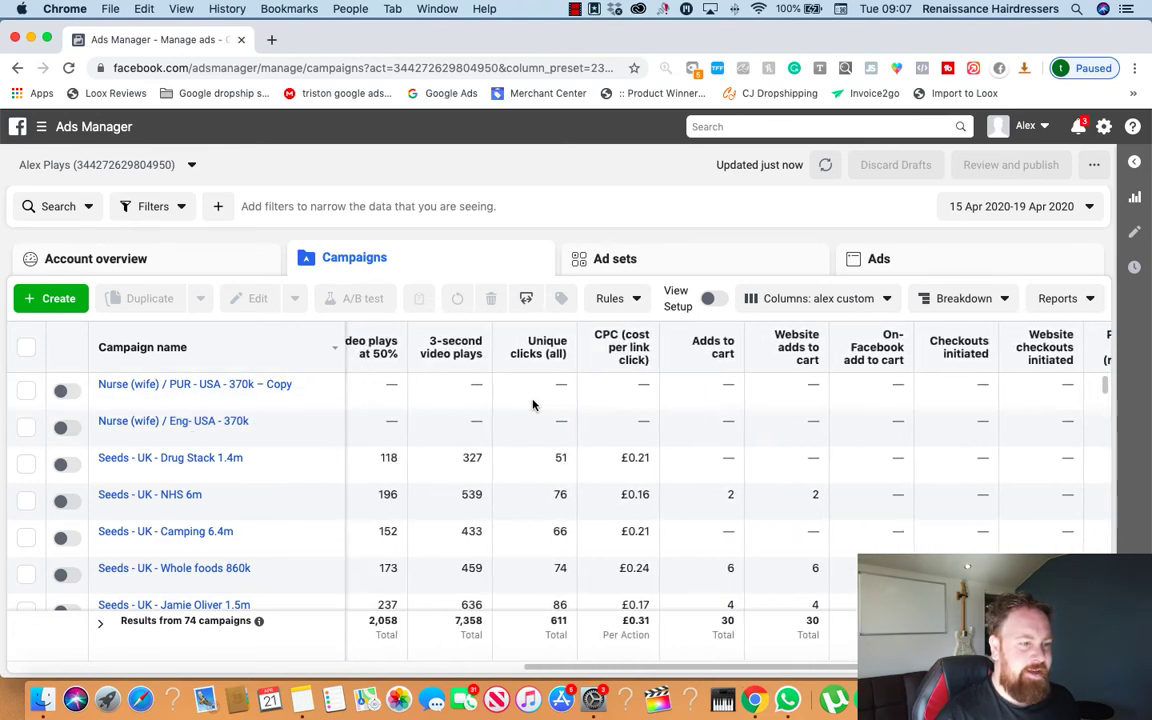
scroll(535, 400, "left", 8)
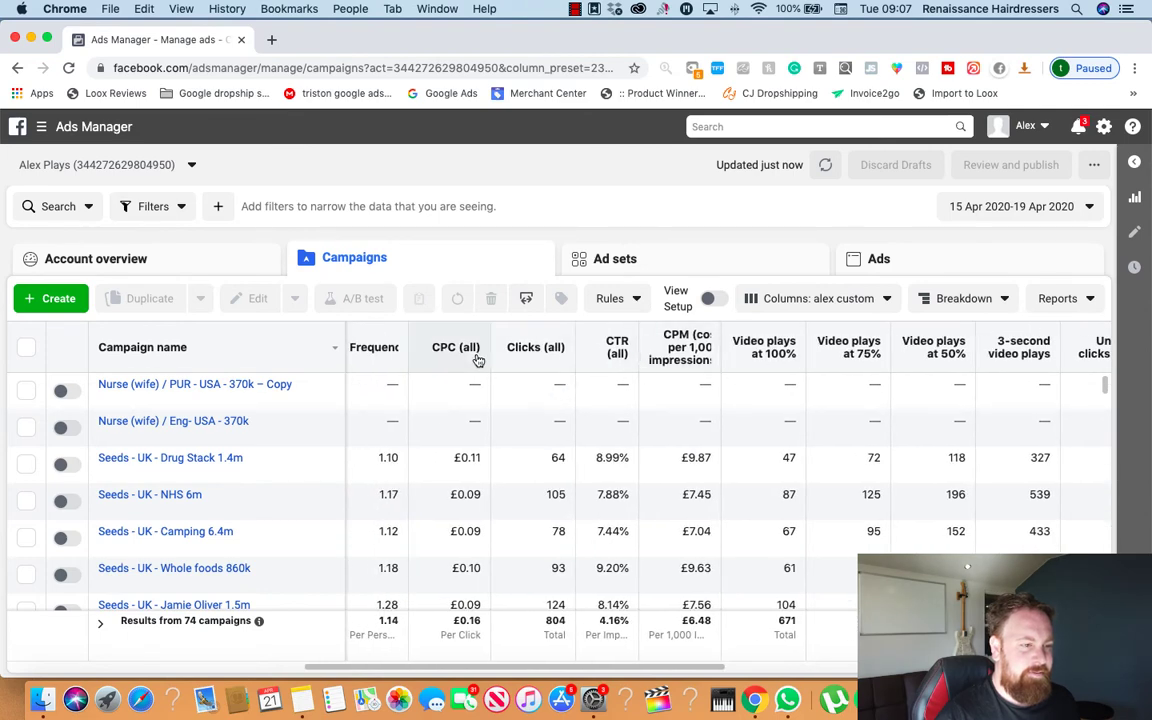
scroll(478, 360, "left", 3)
Compare the frequency values of the Seeds, Hair root, Lapshade and Colonial campaigns throughout the list
scroll(524, 527, "down", 4)
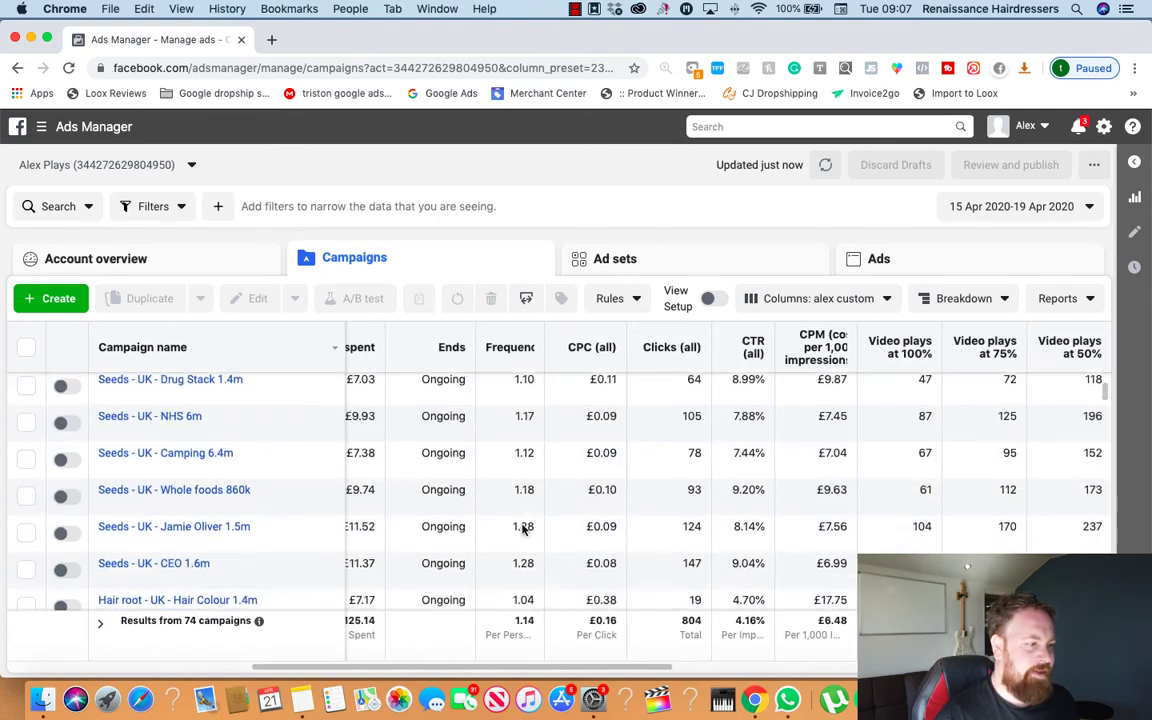
scroll(522, 530, "down", 1)
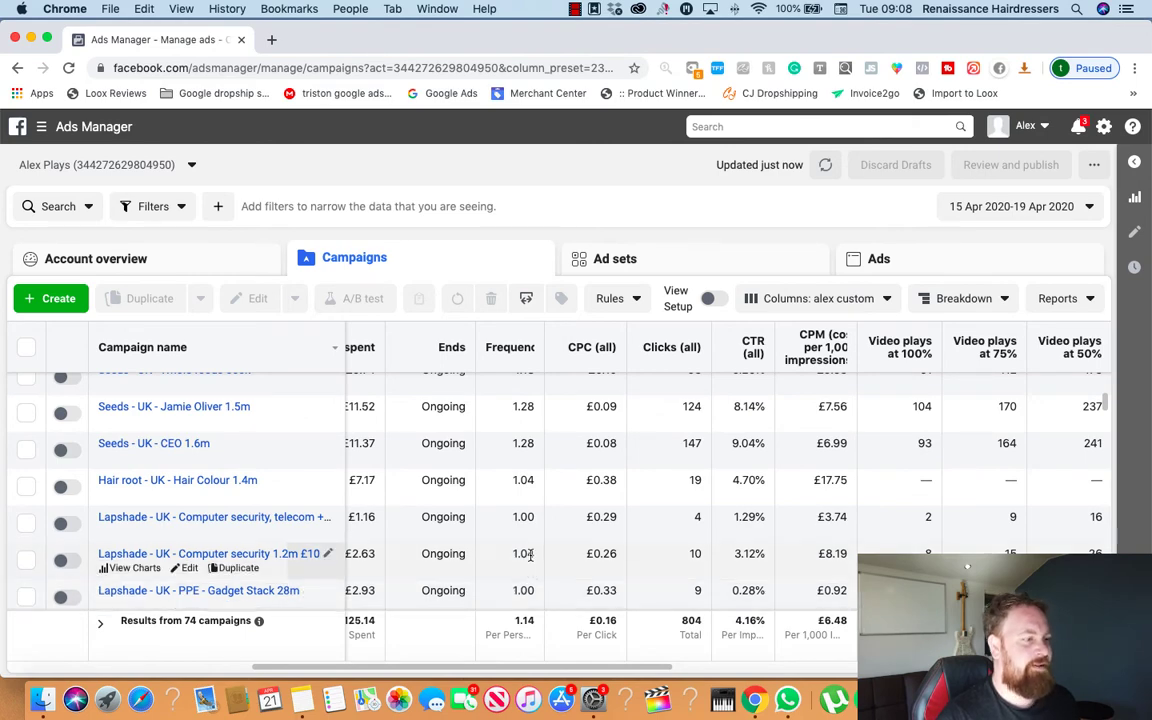
scroll(530, 556, "down", 10)
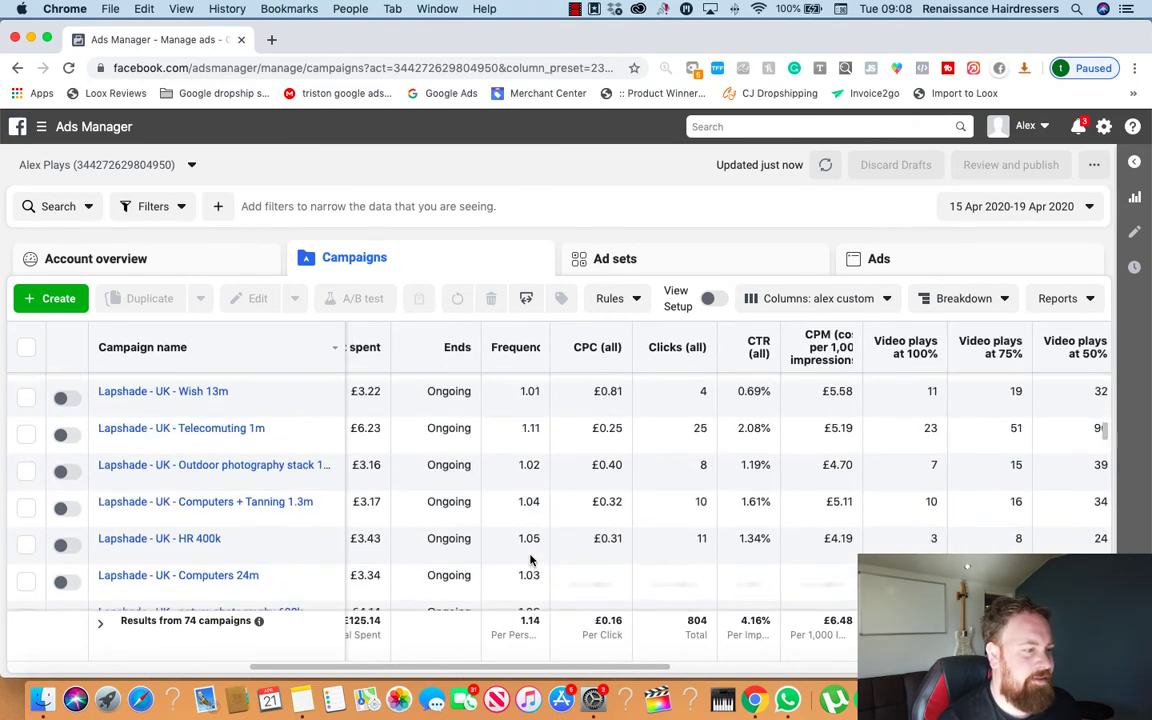
scroll(530, 558, "down", 6)
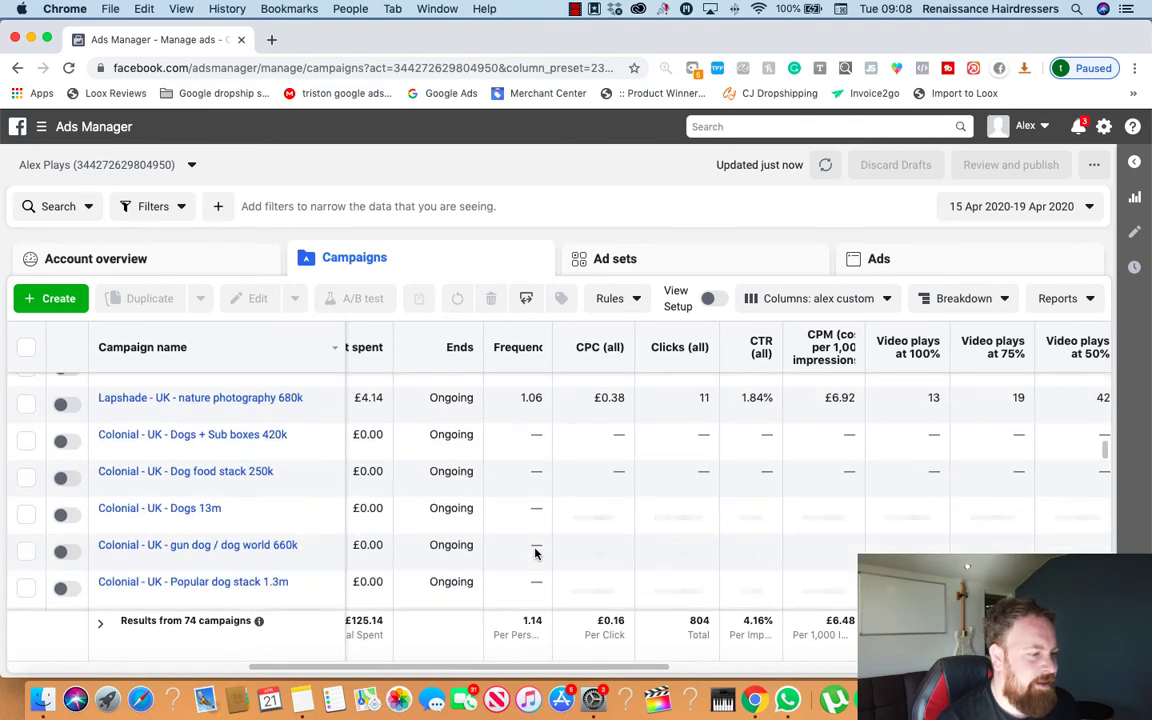
scroll(535, 553, "down", 8)
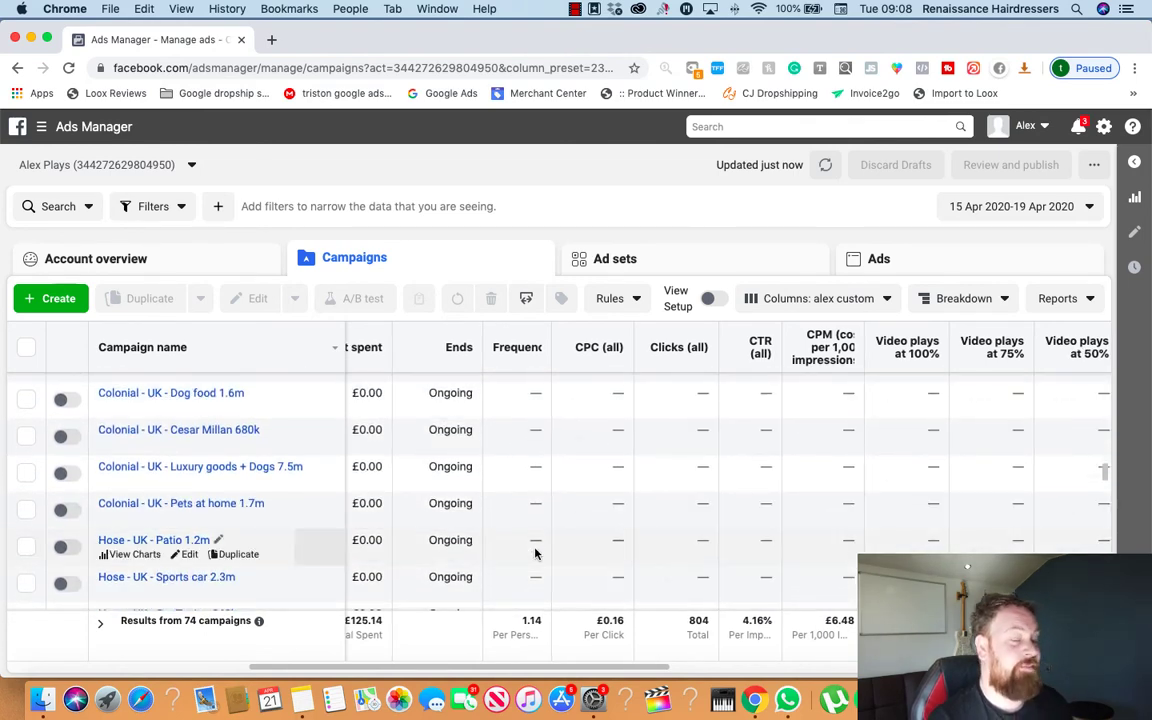
scroll(535, 553, "up", 14)
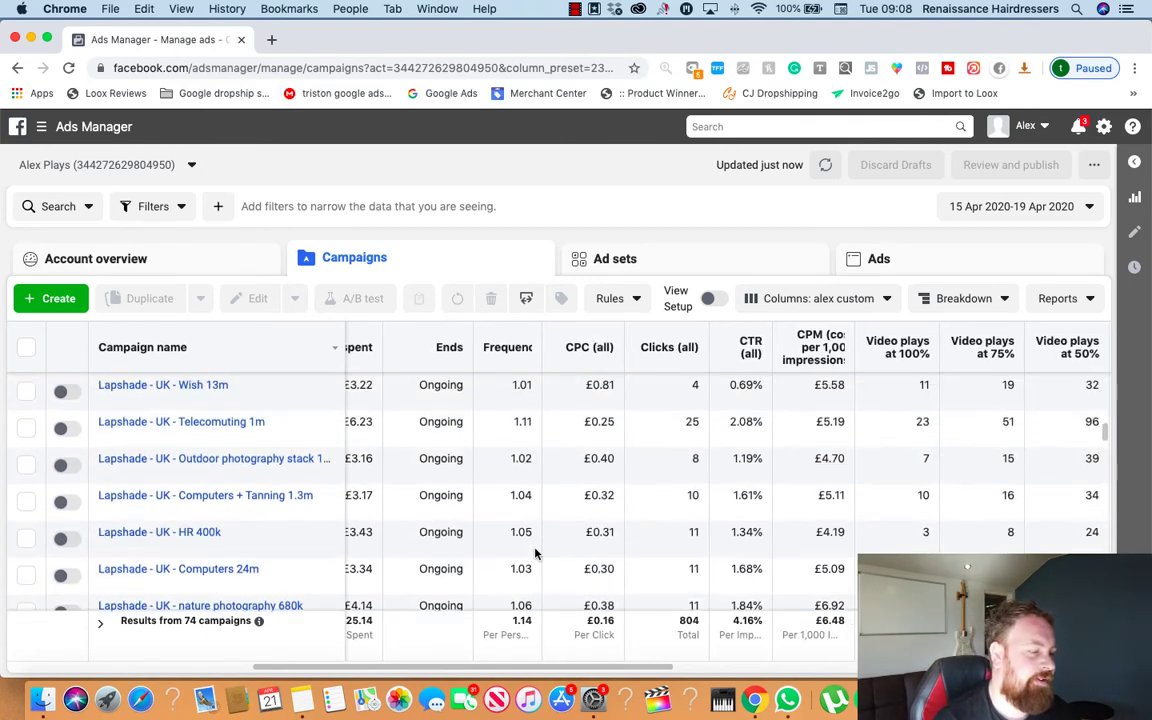
scroll(535, 553, "up", 1)
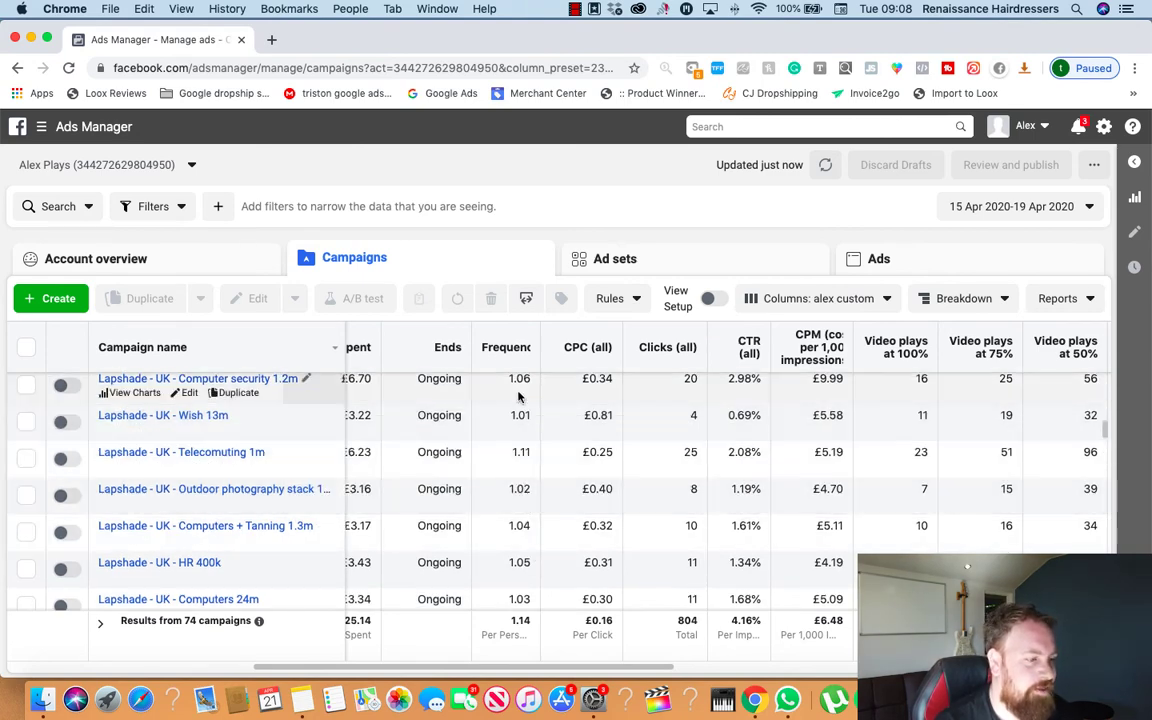
scroll(518, 397, "up", 6)
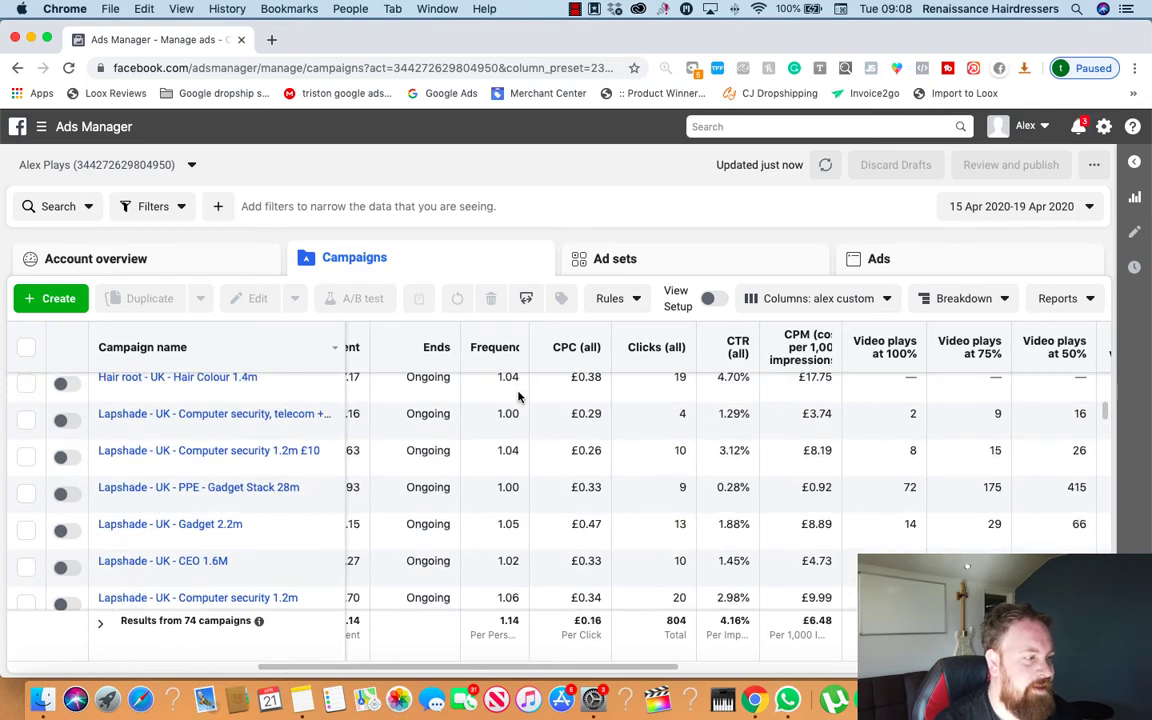
scroll(518, 397, "up", 8)
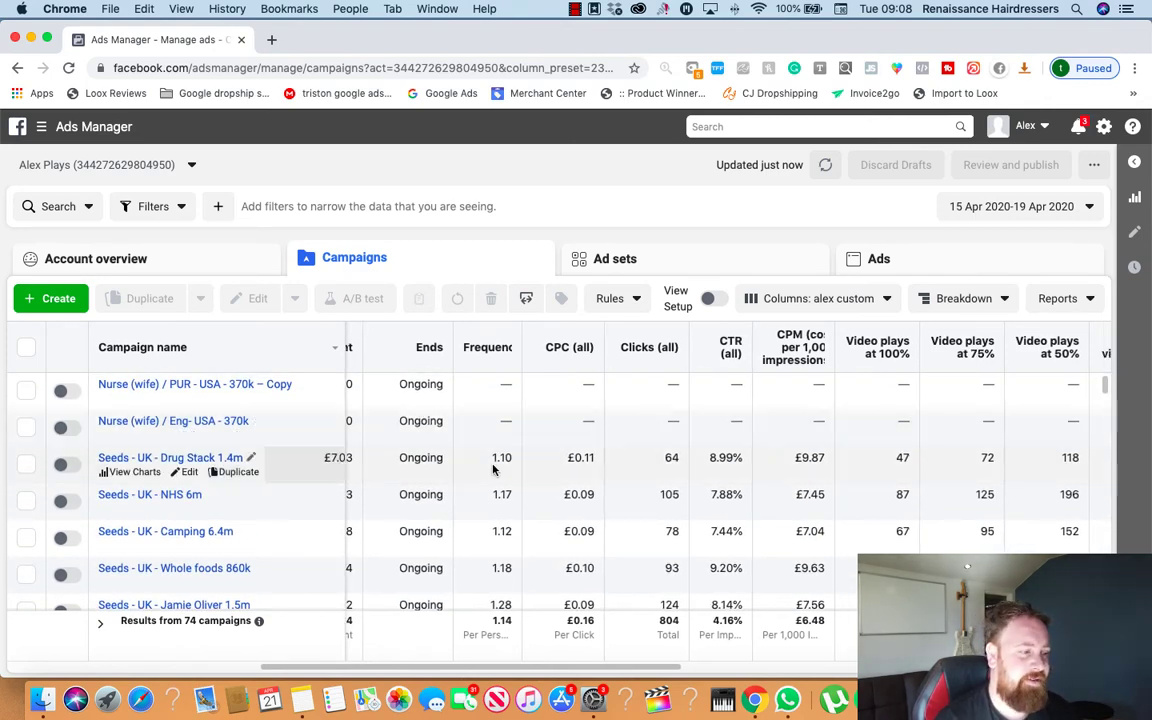
scroll(488, 495, "down", 5)
scroll(488, 495, "down", 5)
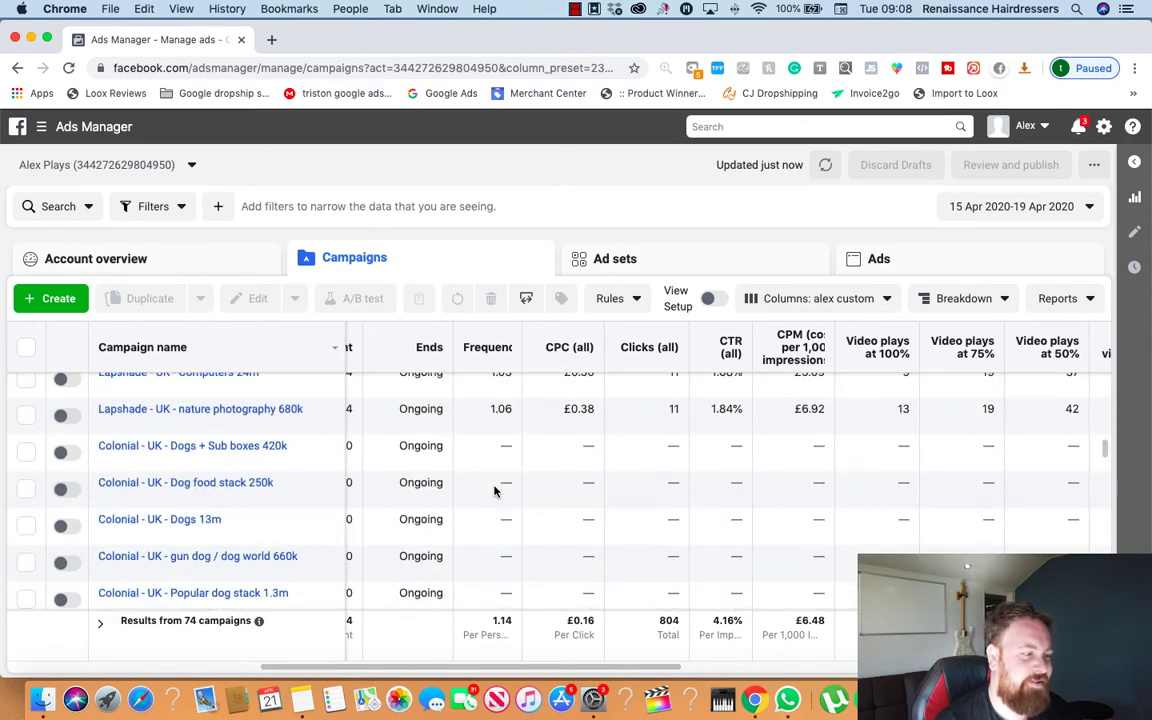
scroll(493, 490, "up", 5)
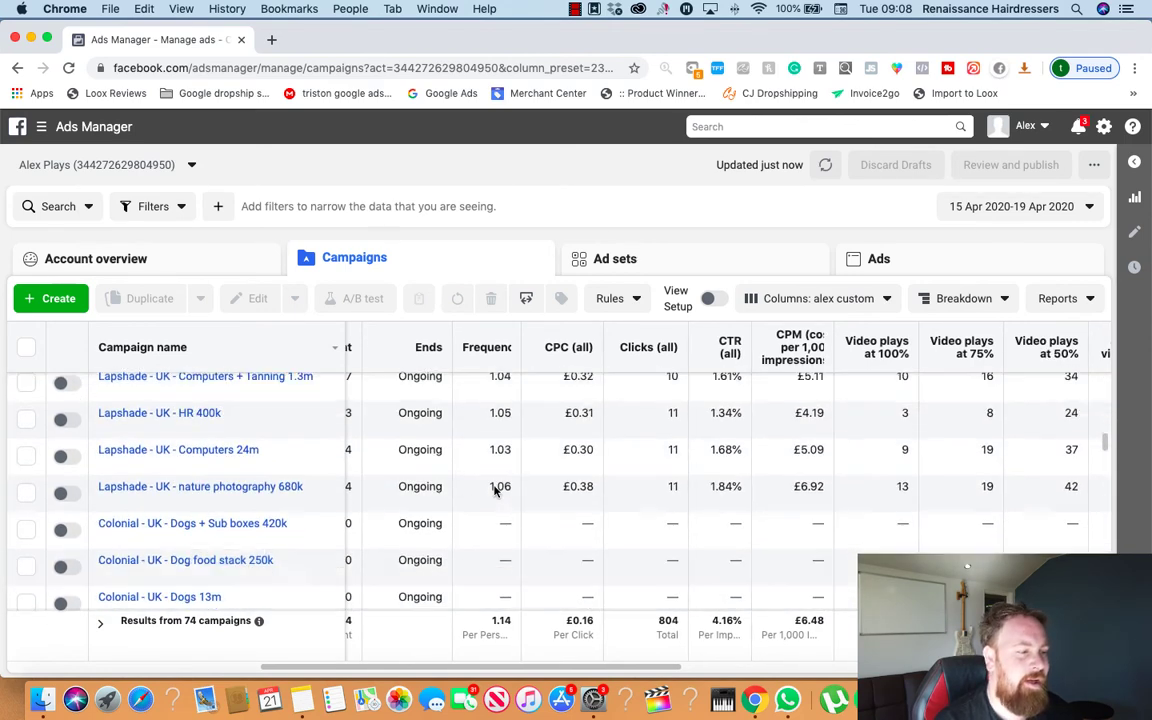
Compare the CPC, CTR, CPM and video play columns across the Seeds and Lapshade campaigns, including the description of video plays at 50%
scroll(494, 476, "up", 10)
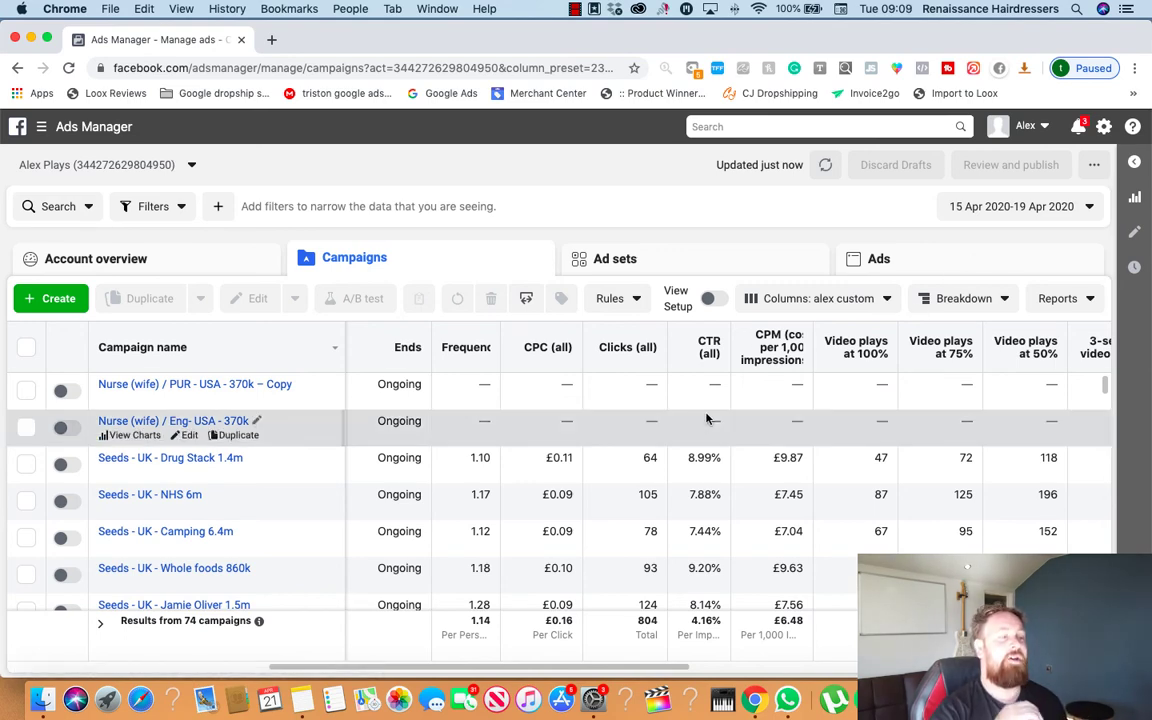
scroll(488, 503, "down", 2)
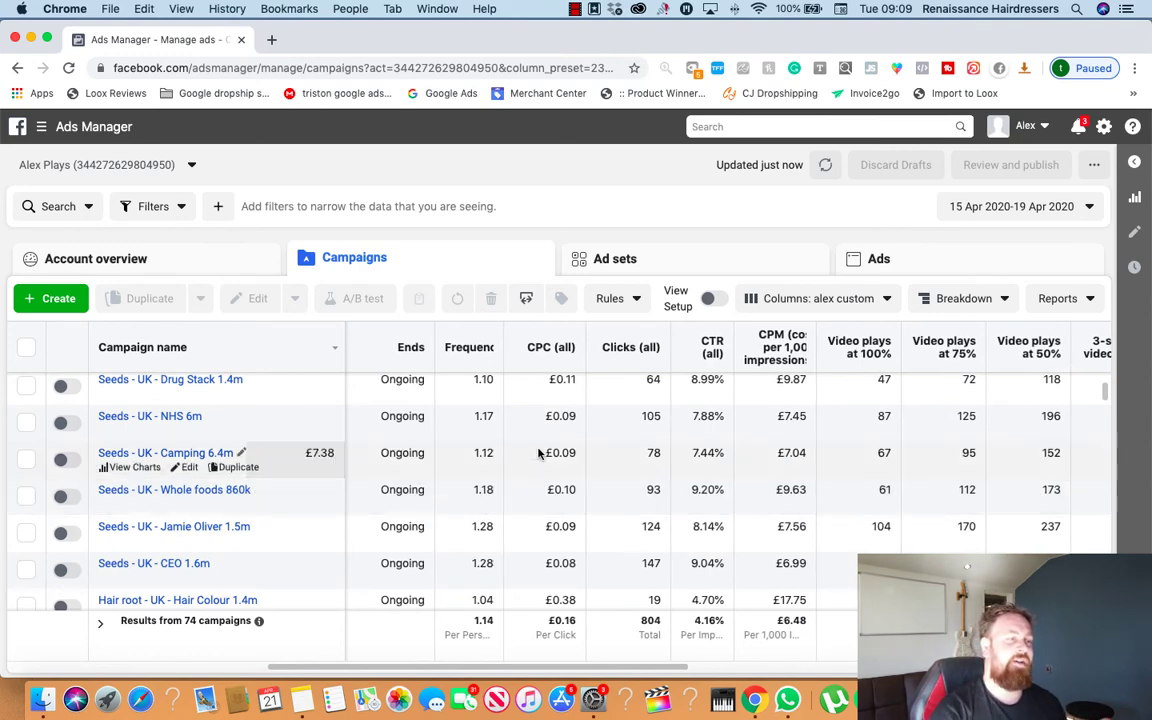
scroll(615, 430, "right", 8)
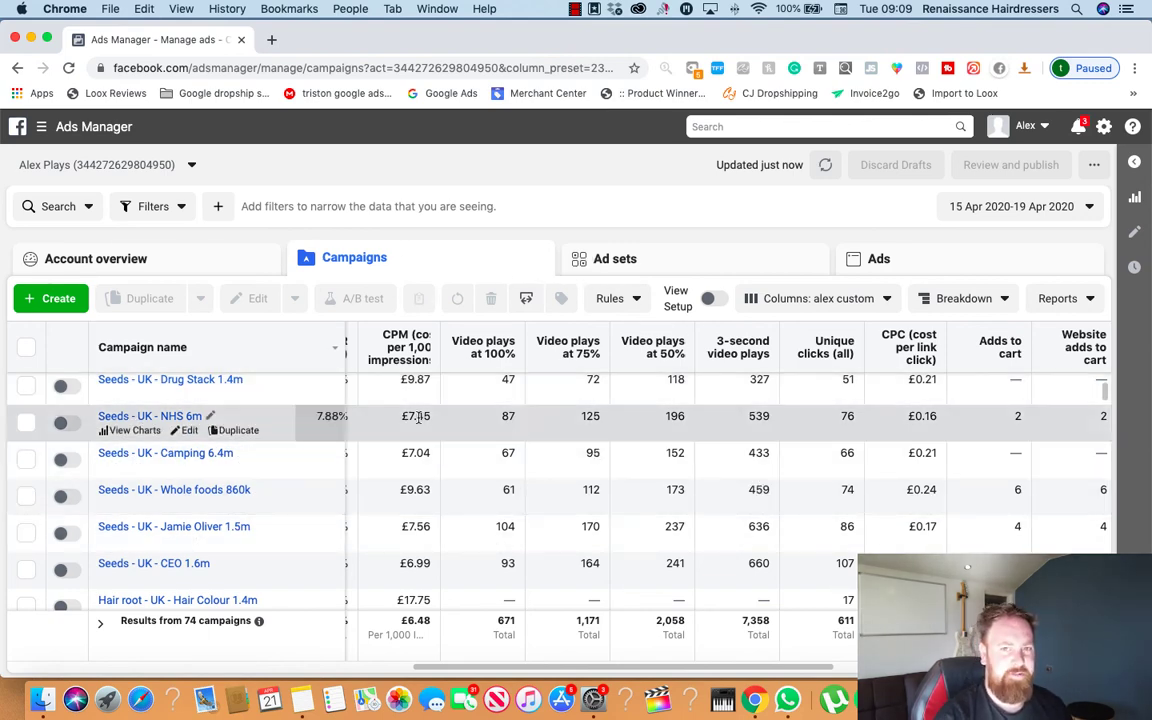
scroll(421, 407, "left", 2)
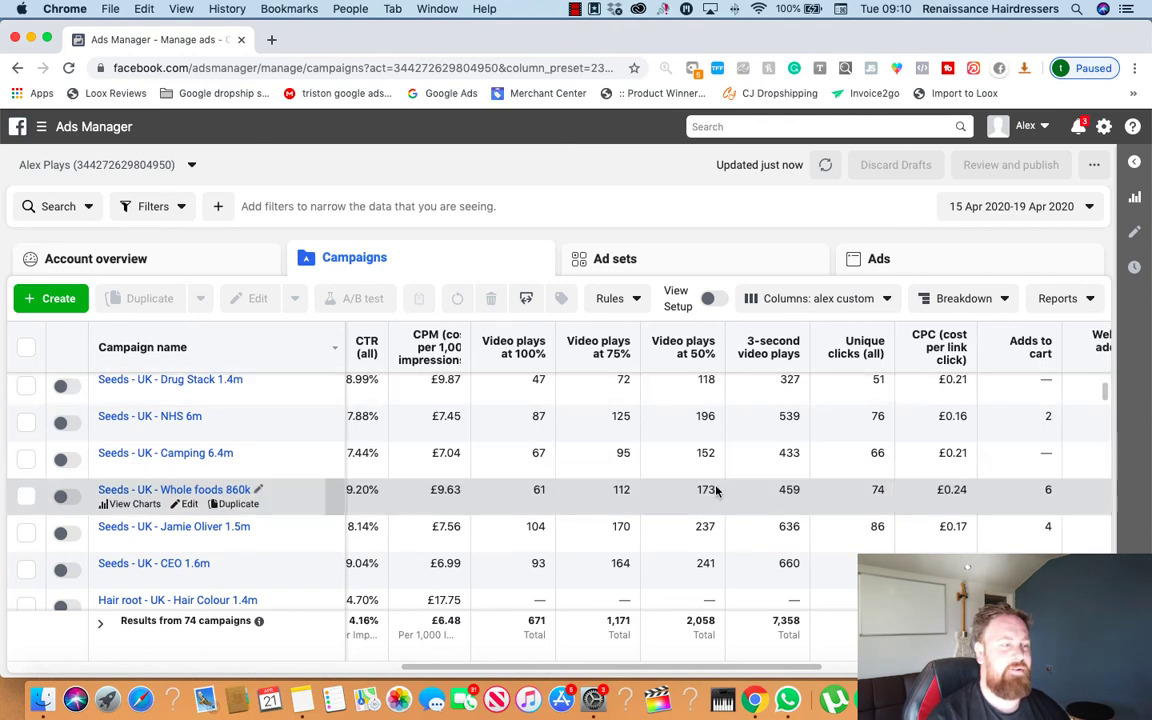
scroll(715, 490, "down", 5)
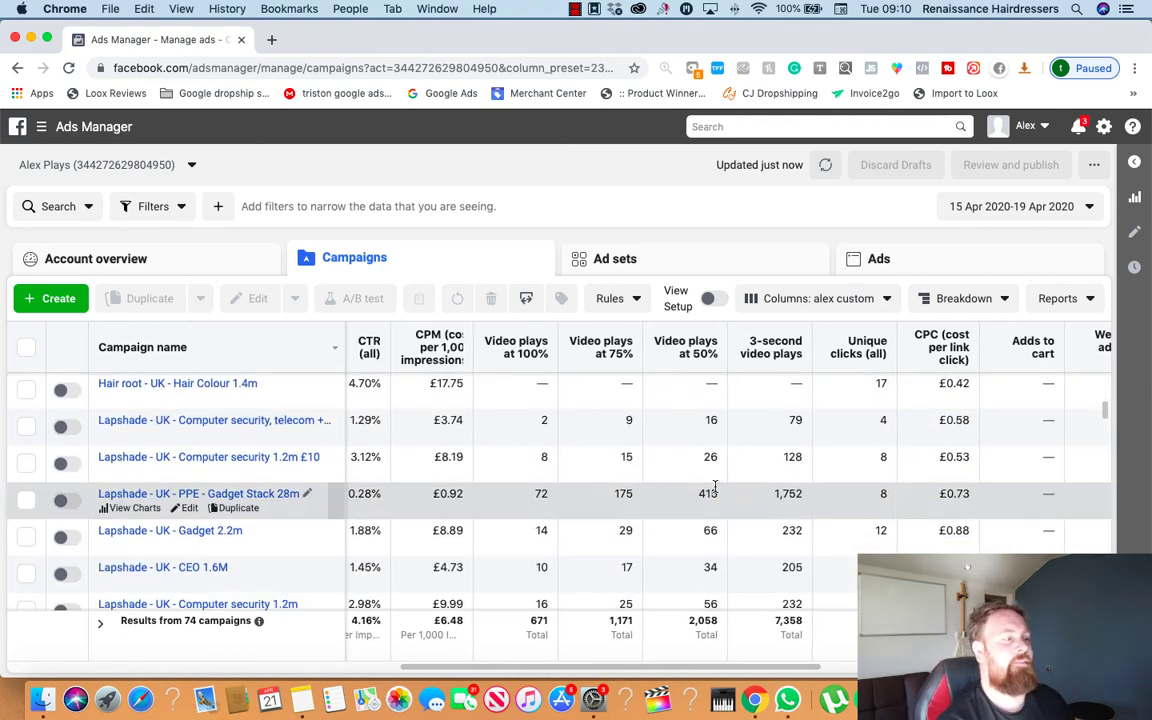
scroll(712, 487, "down", 3)
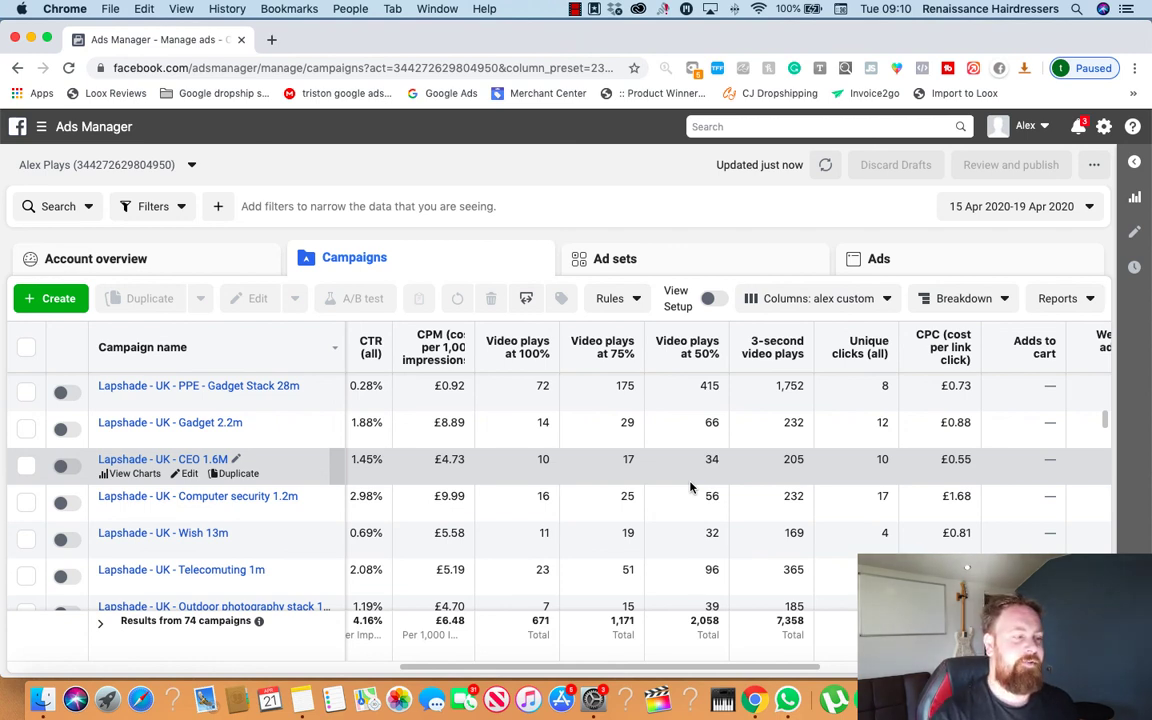
scroll(690, 487, "down", 2)
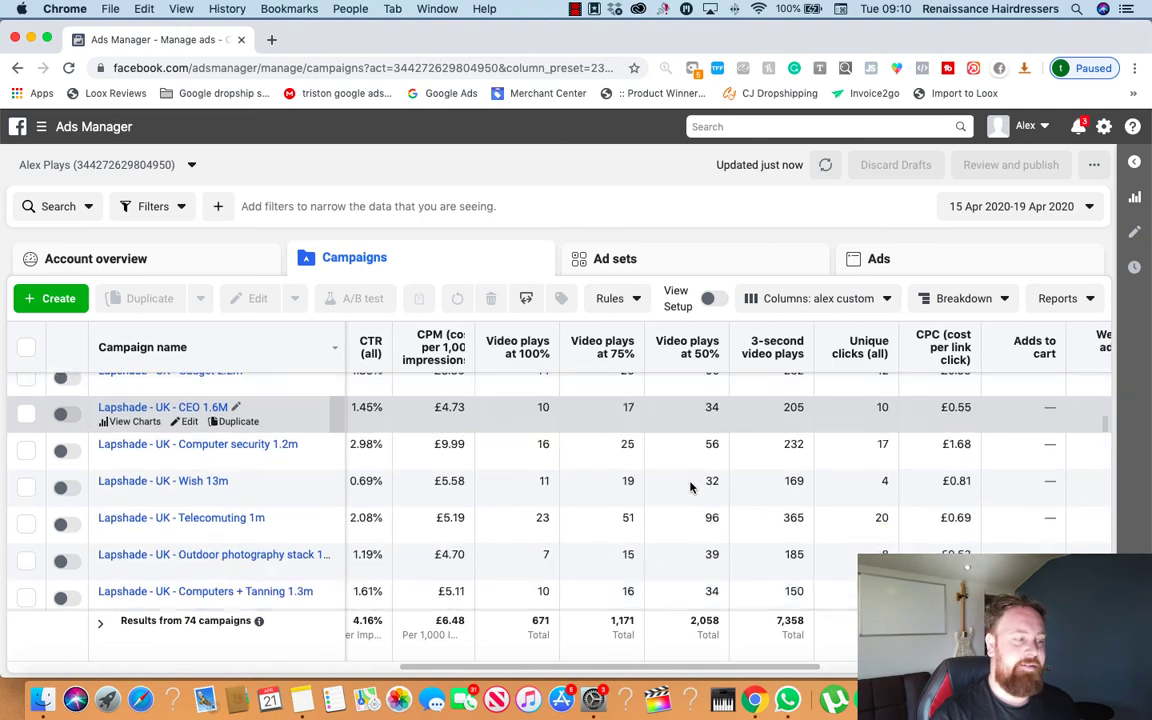
scroll(690, 487, "up", 5)
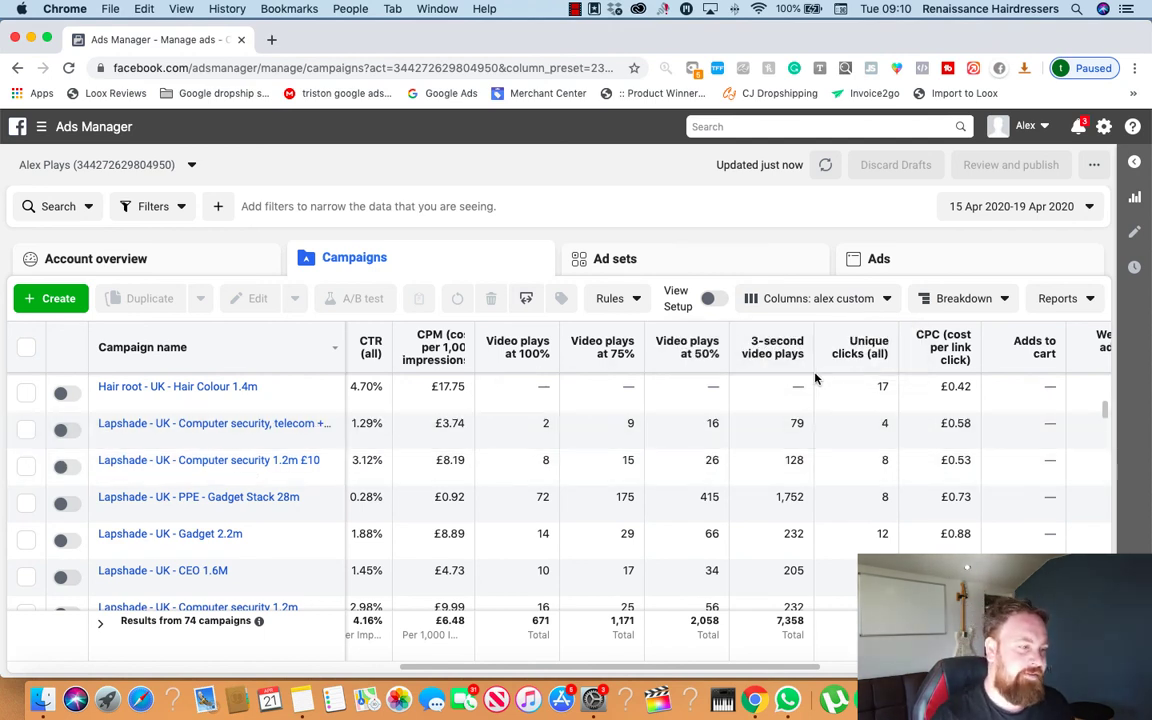
mouse_move(658, 345)
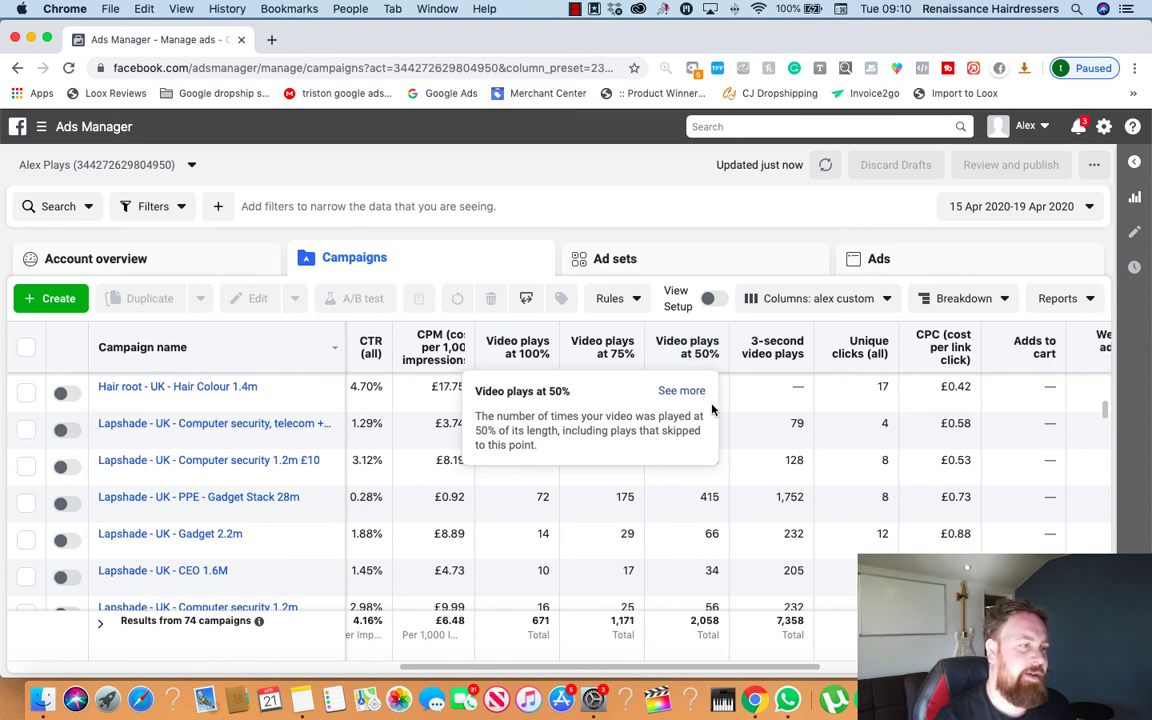
scroll(792, 432, "up", 5)
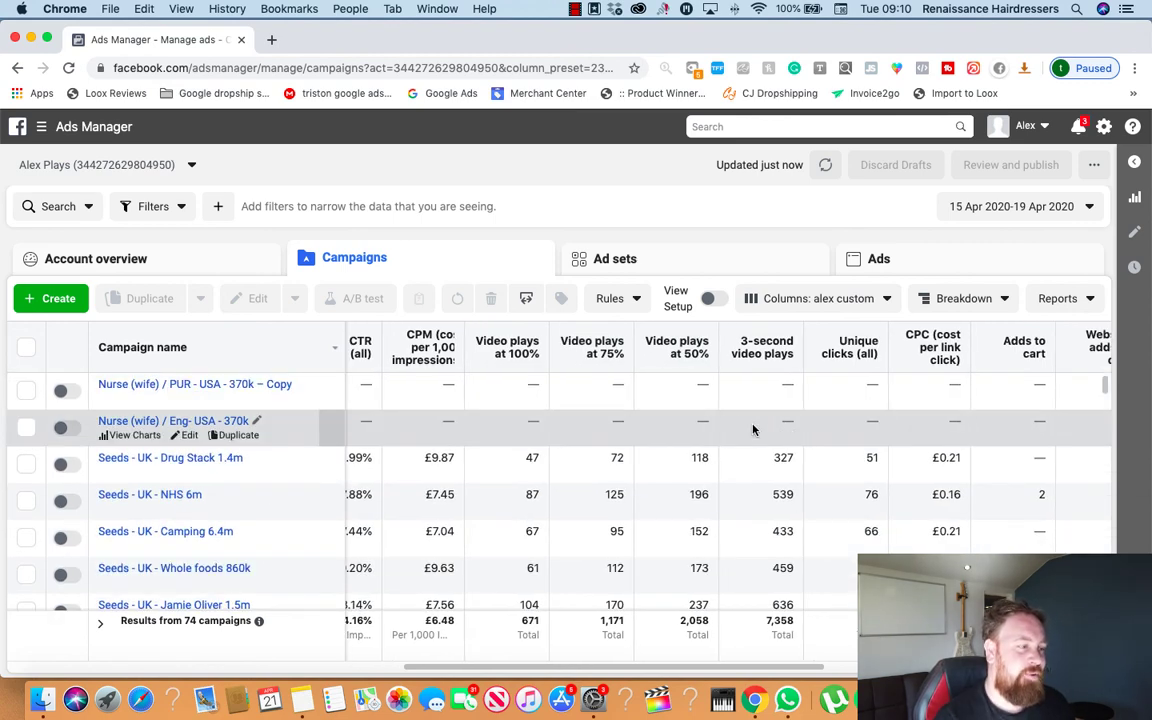
Review the delivery, budget, results and reach columns of the campaigns table and check the account notifications
scroll(760, 430, "left", 10)
scroll(755, 427, "left", 3)
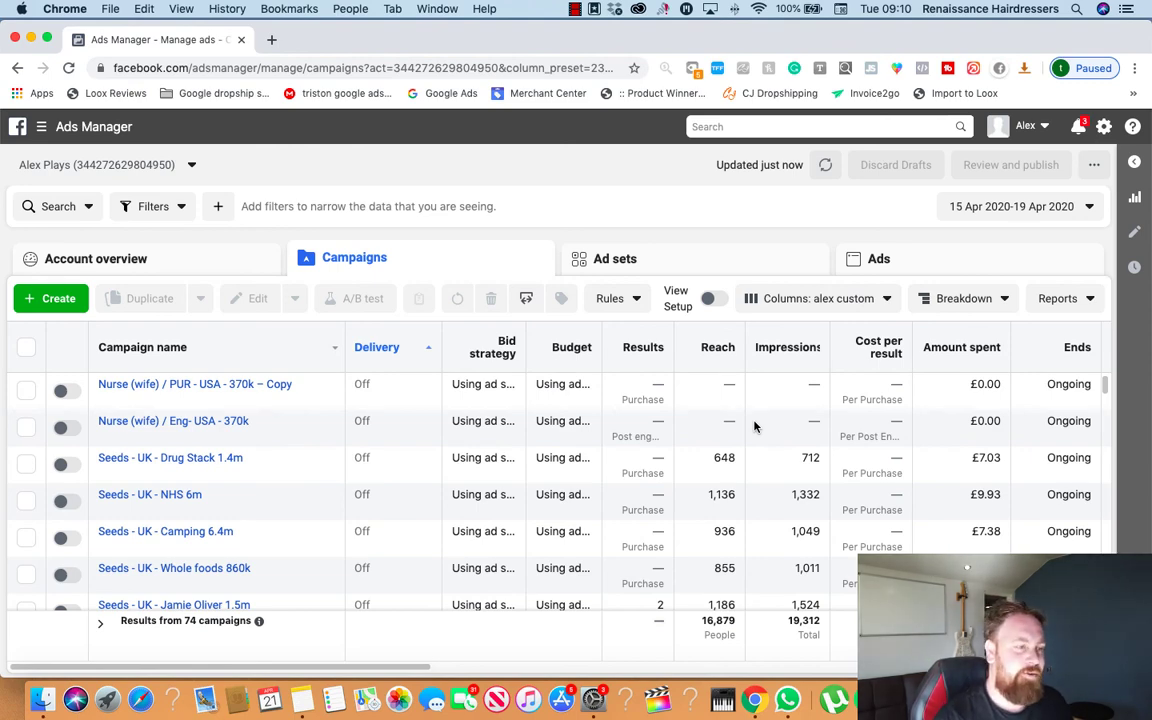
scroll(258, 470, "right", 1)
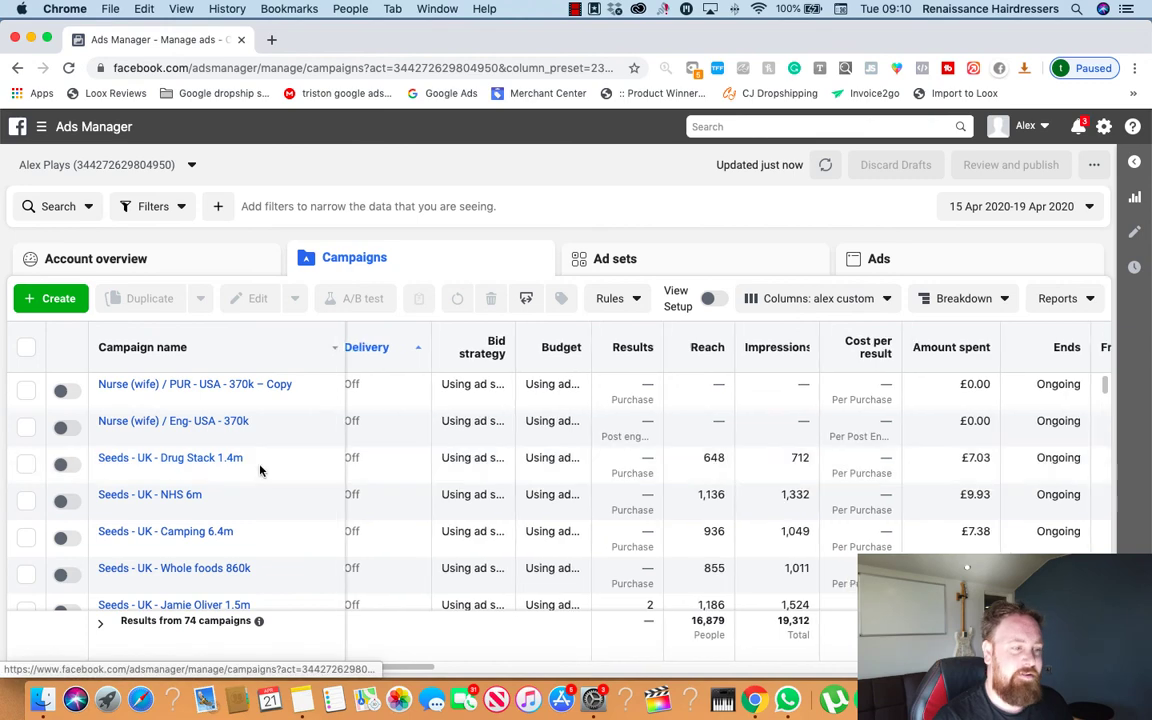
scroll(437, 340, "left", 1)
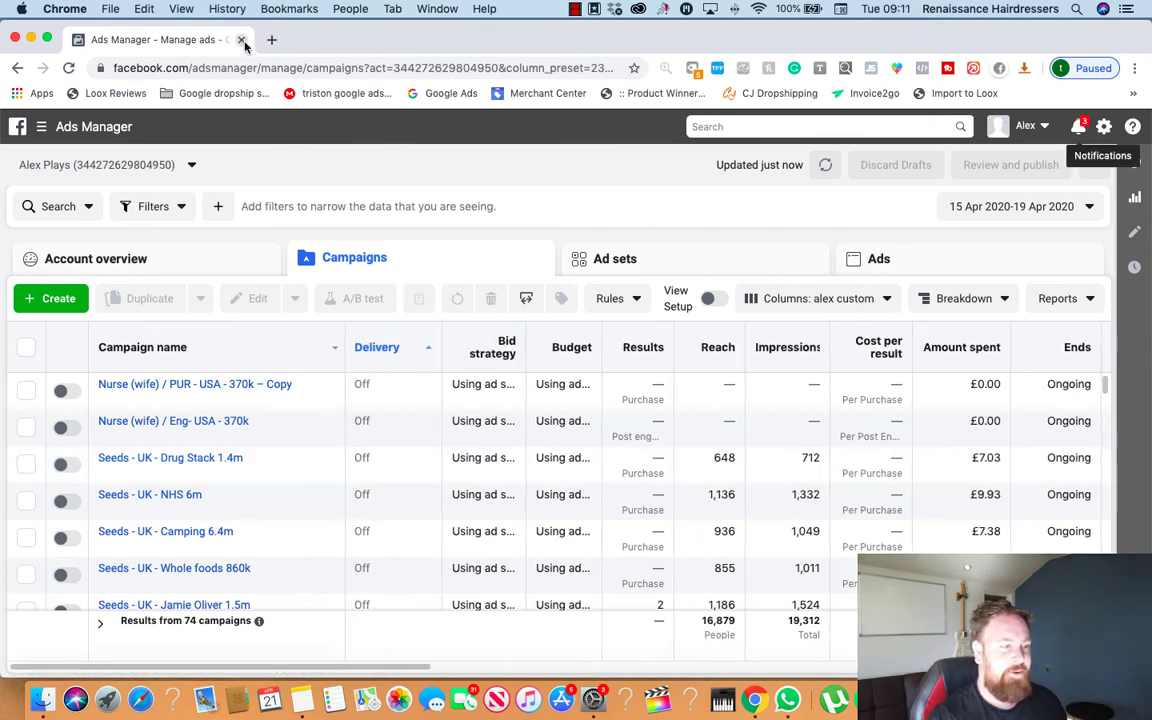
left_click(1080, 127)
left_click(707, 370)
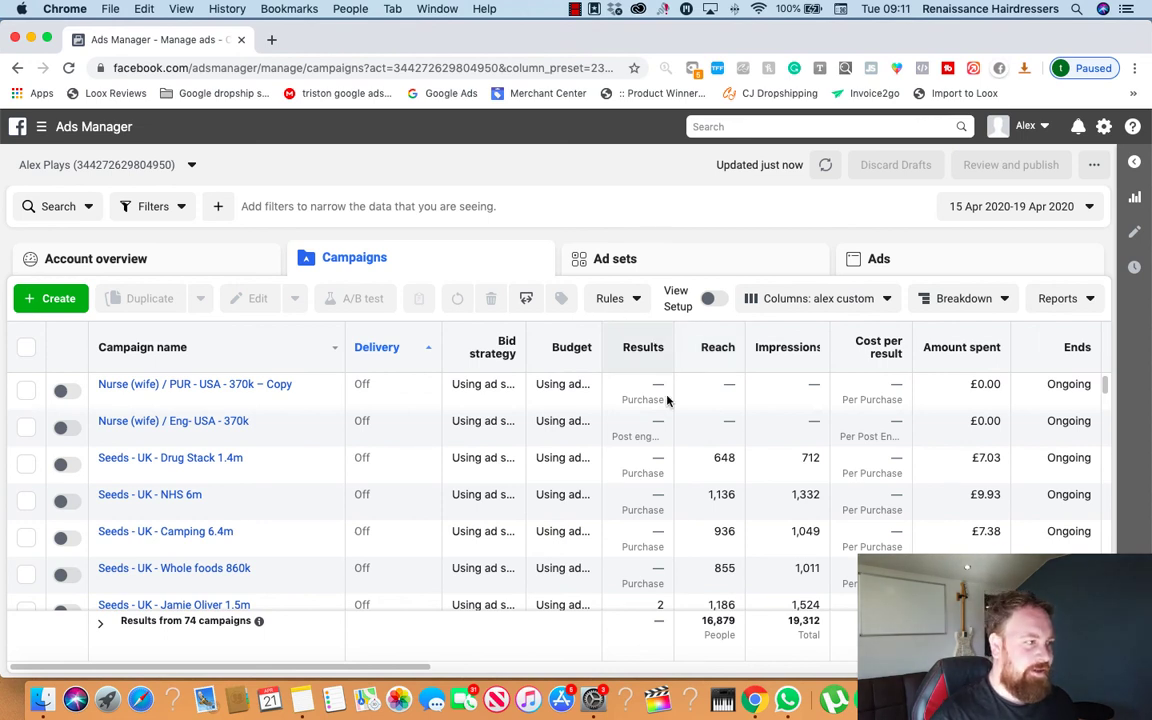
left_click(900, 700)
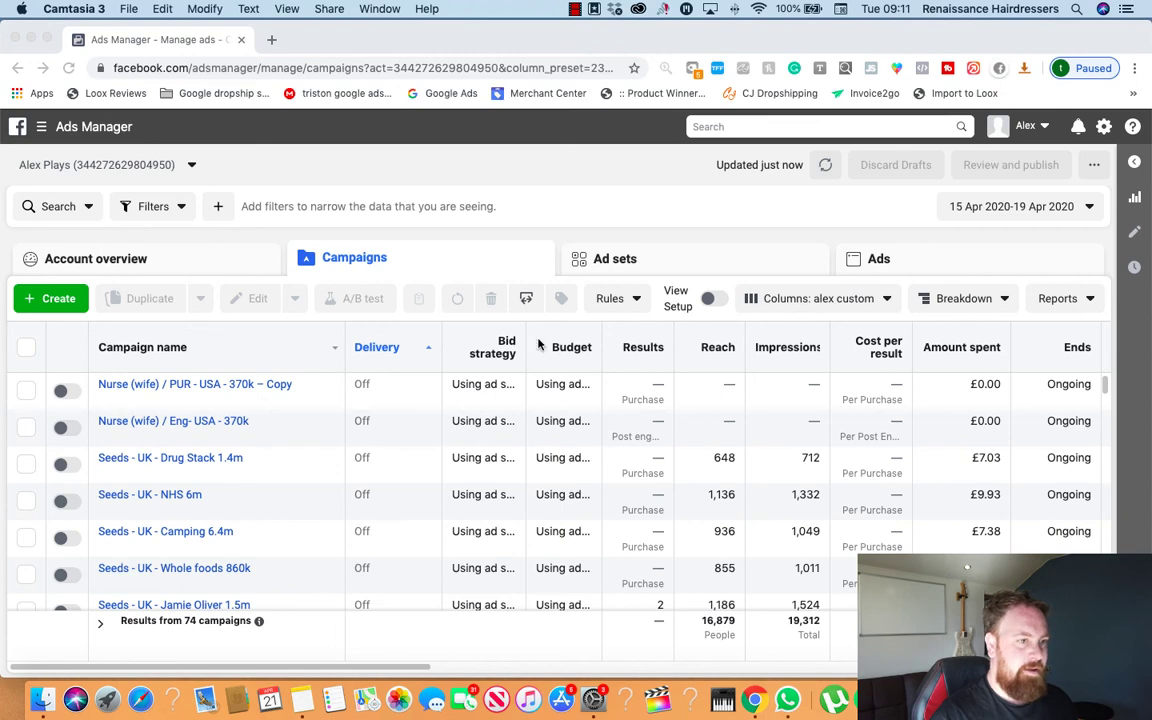
right_click(982, 700)
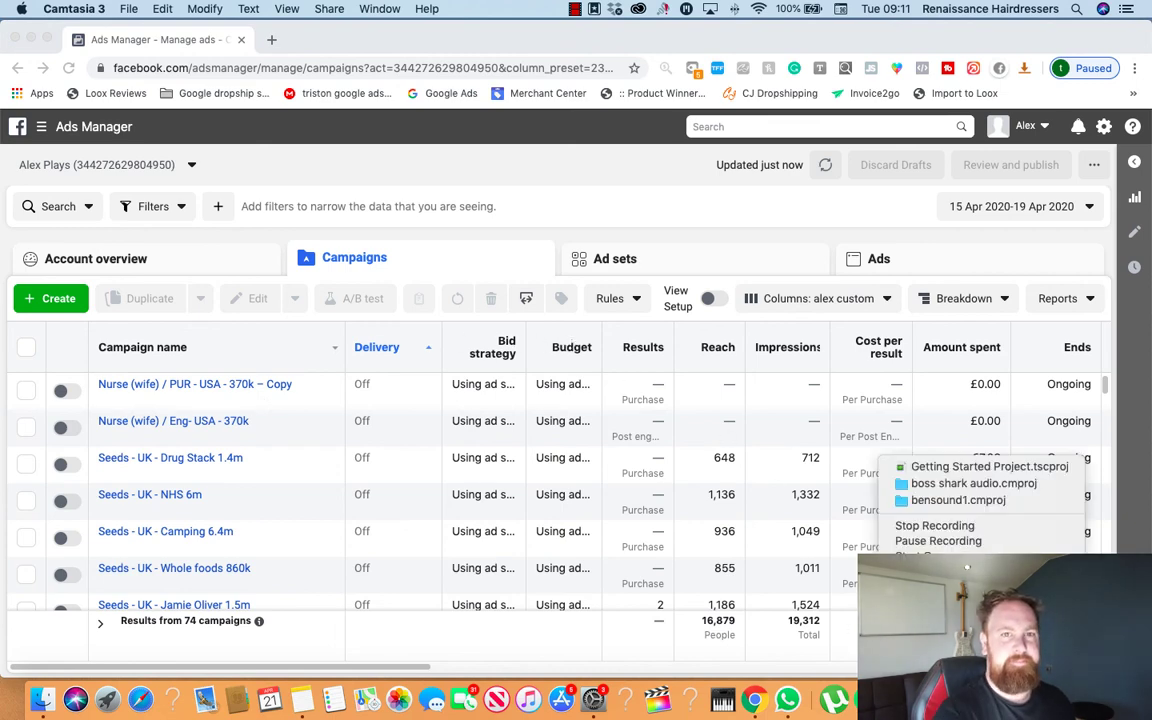